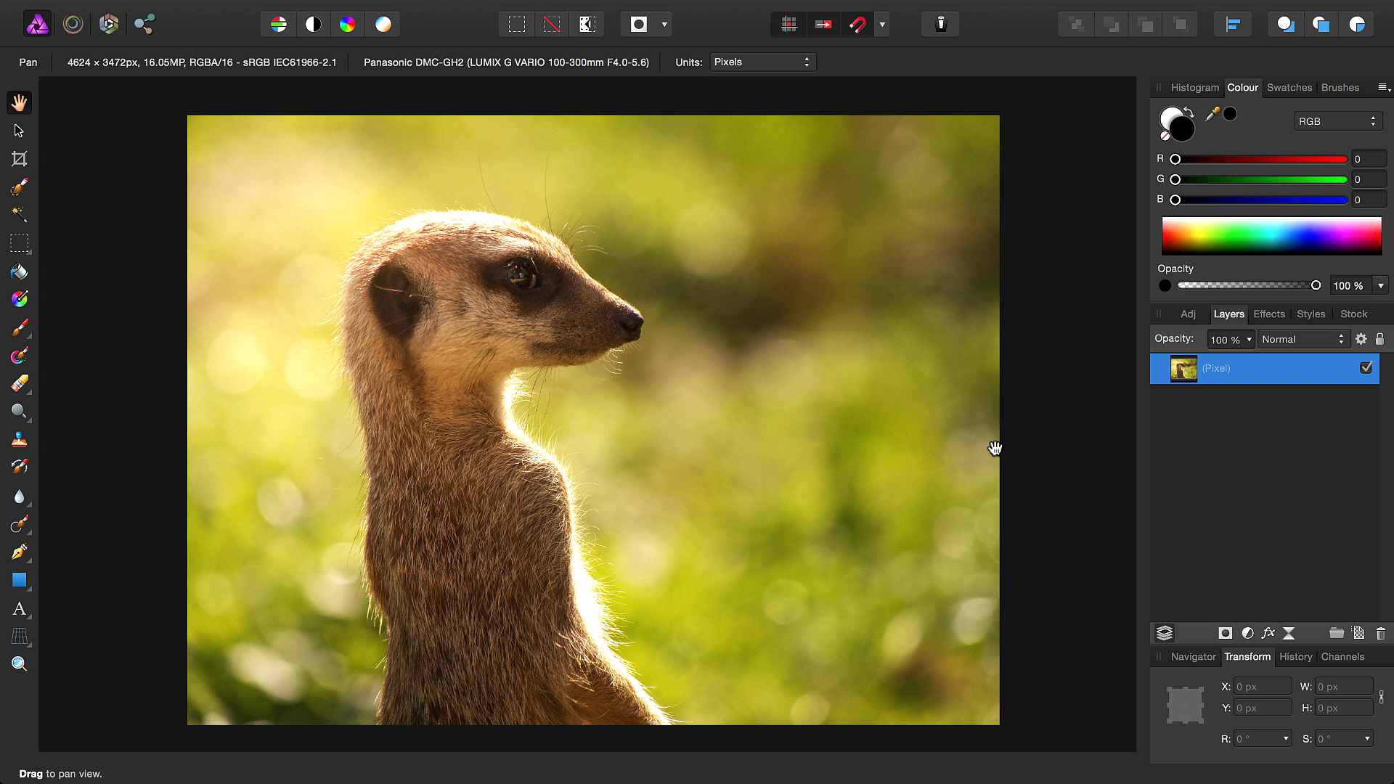
Select the whole meerkat with the Selection Brush at 298 px width, from the head down to the image's bottom edge
left_click(20, 189)
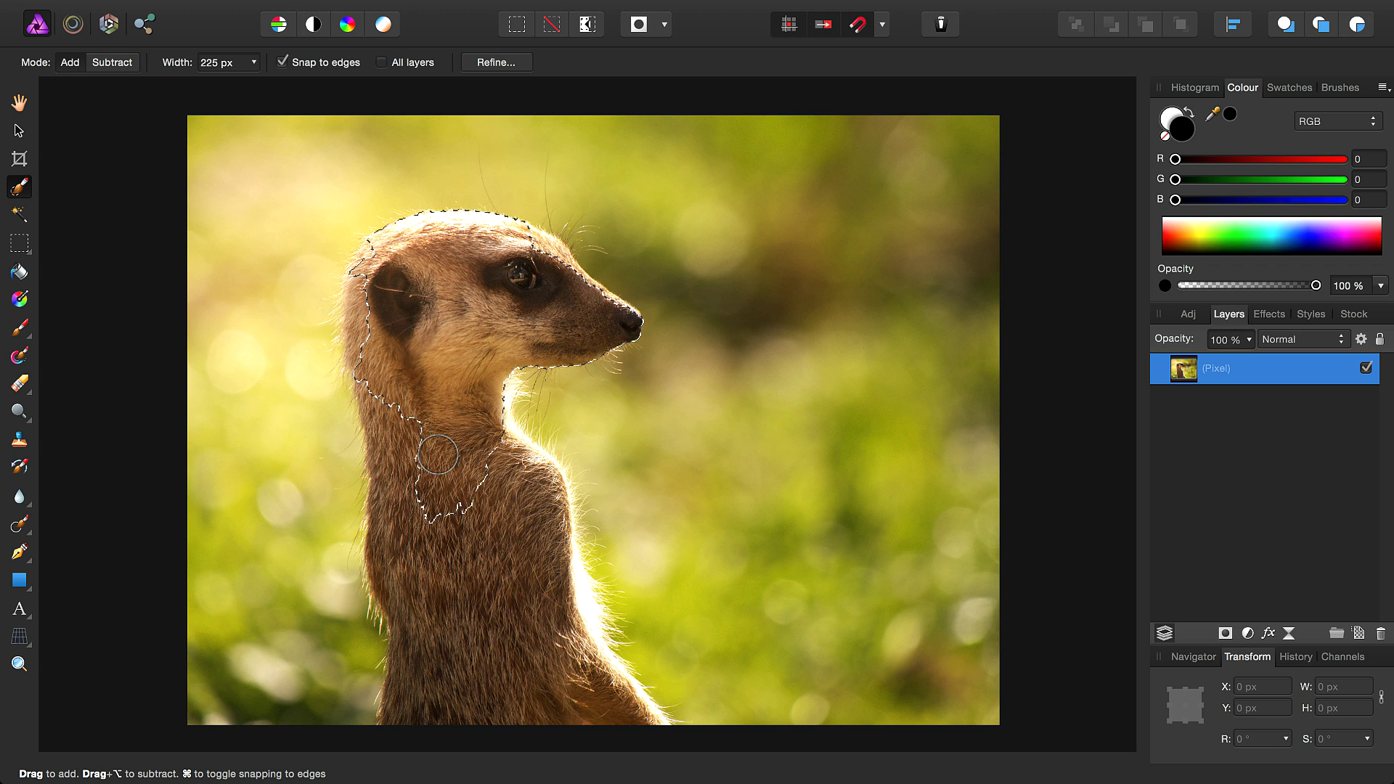
mouse_move(437, 454)
left_mouse_down()
mouse_move(413, 491)
mouse_move(455, 574)
mouse_move(472, 528)
mouse_move(514, 494)
left_mouse_up()
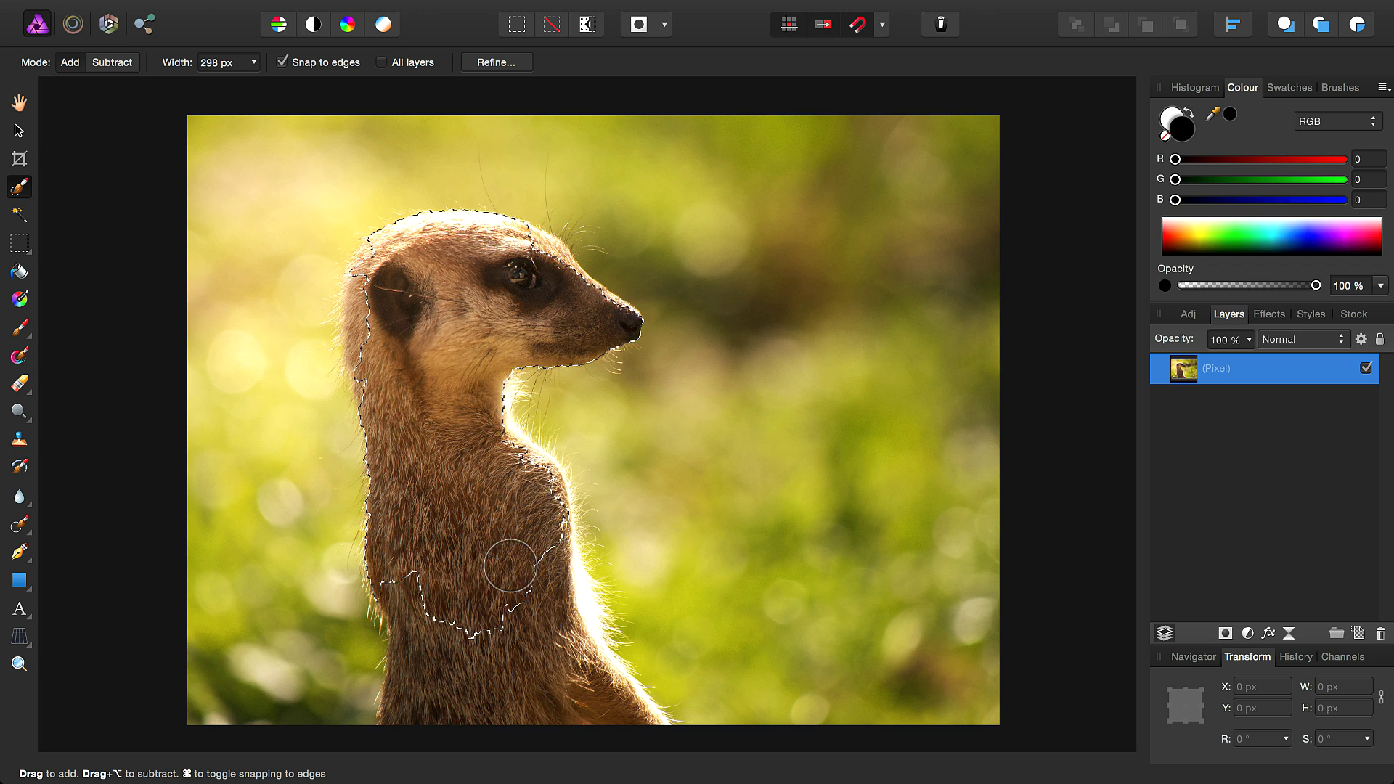
left_click_drag(510, 566, 568, 695)
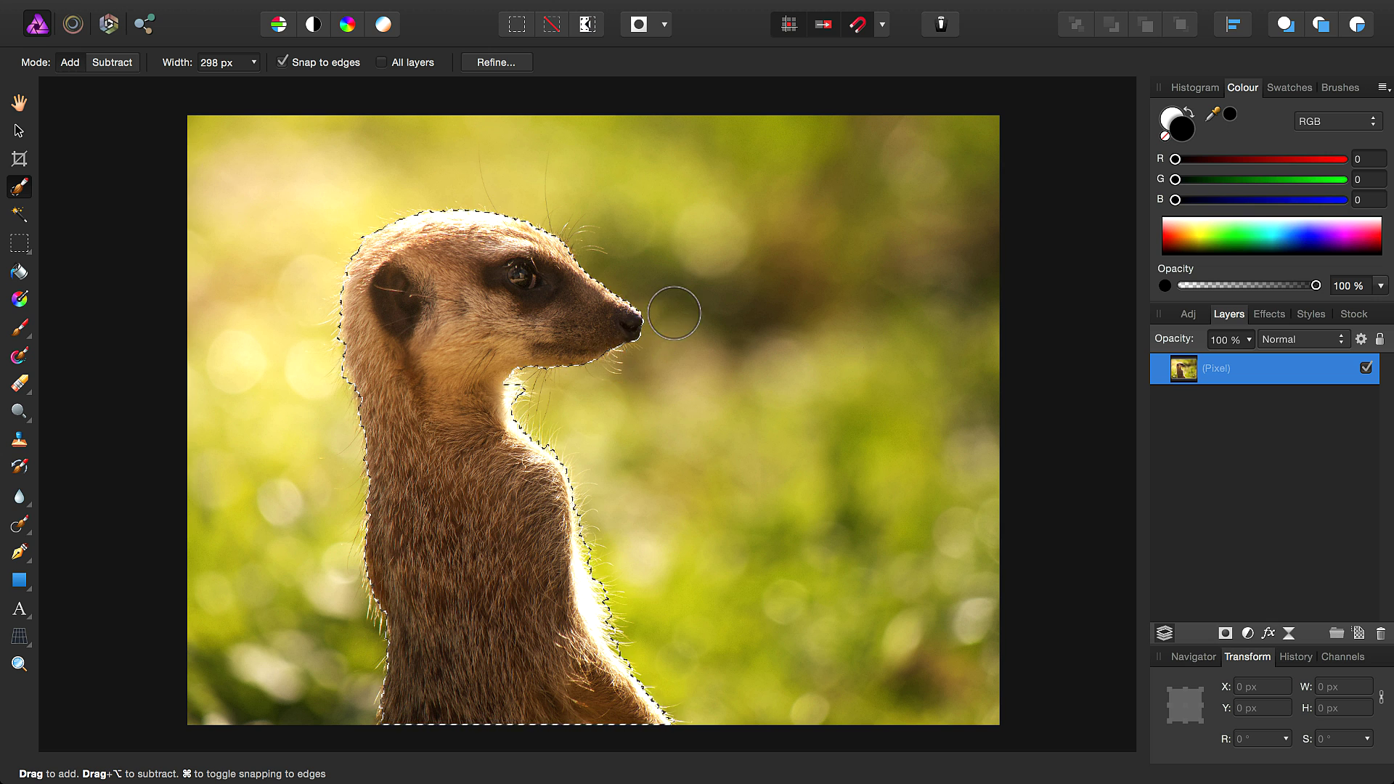
Start refining the selection and paint matte at 233 px along the fur edge behind the ear
left_click(496, 64)
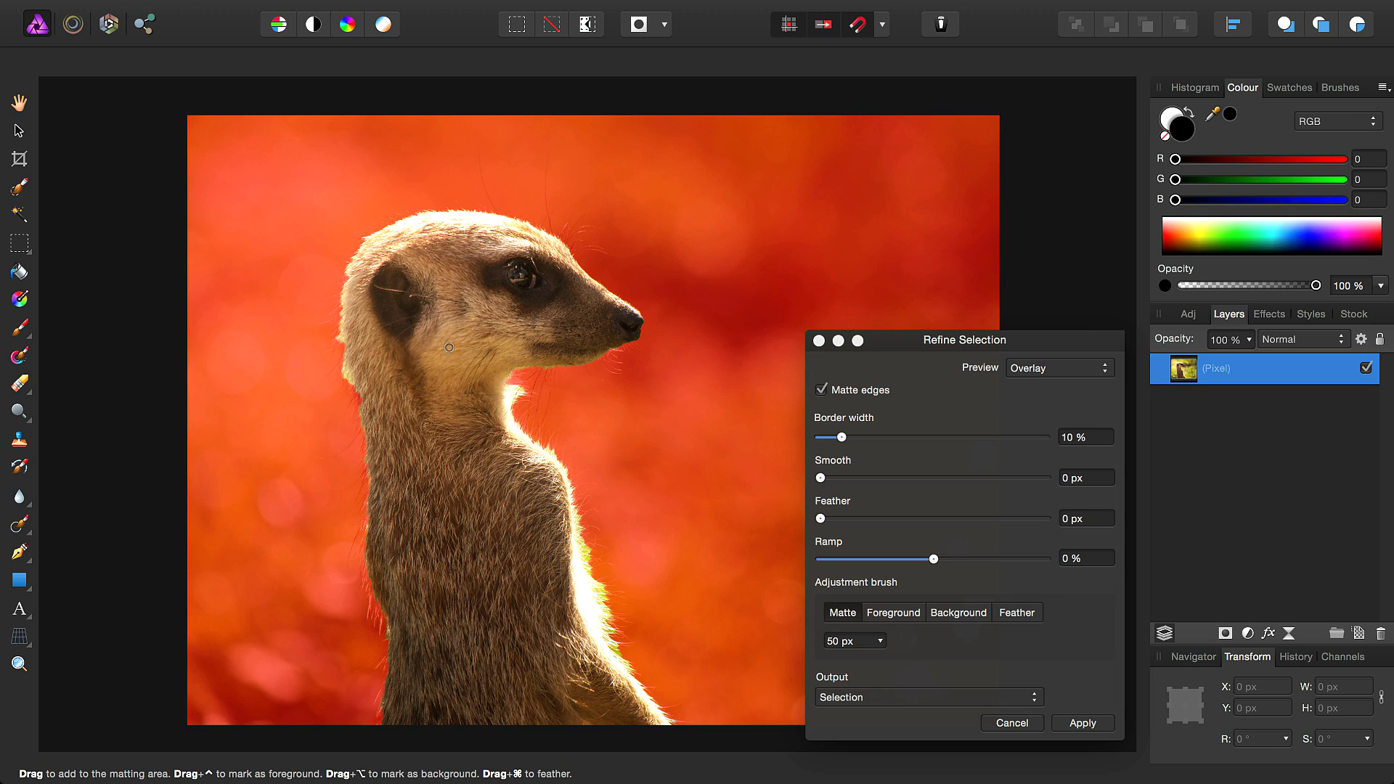
scroll(448, 347, "up", 10)
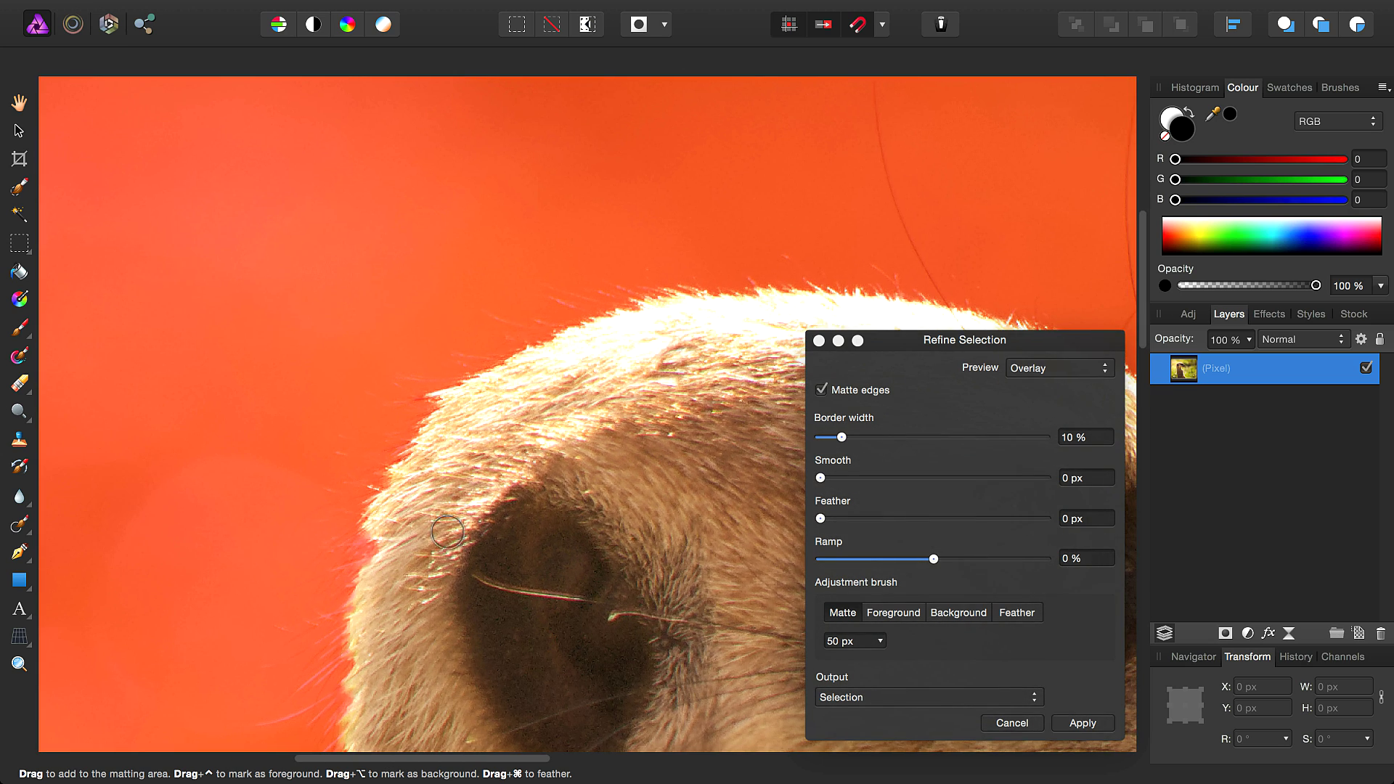
key("bracketright")
key("bracketright")
key("bracketright")
key("bracketright")
key("bracketright")
key("bracketright")
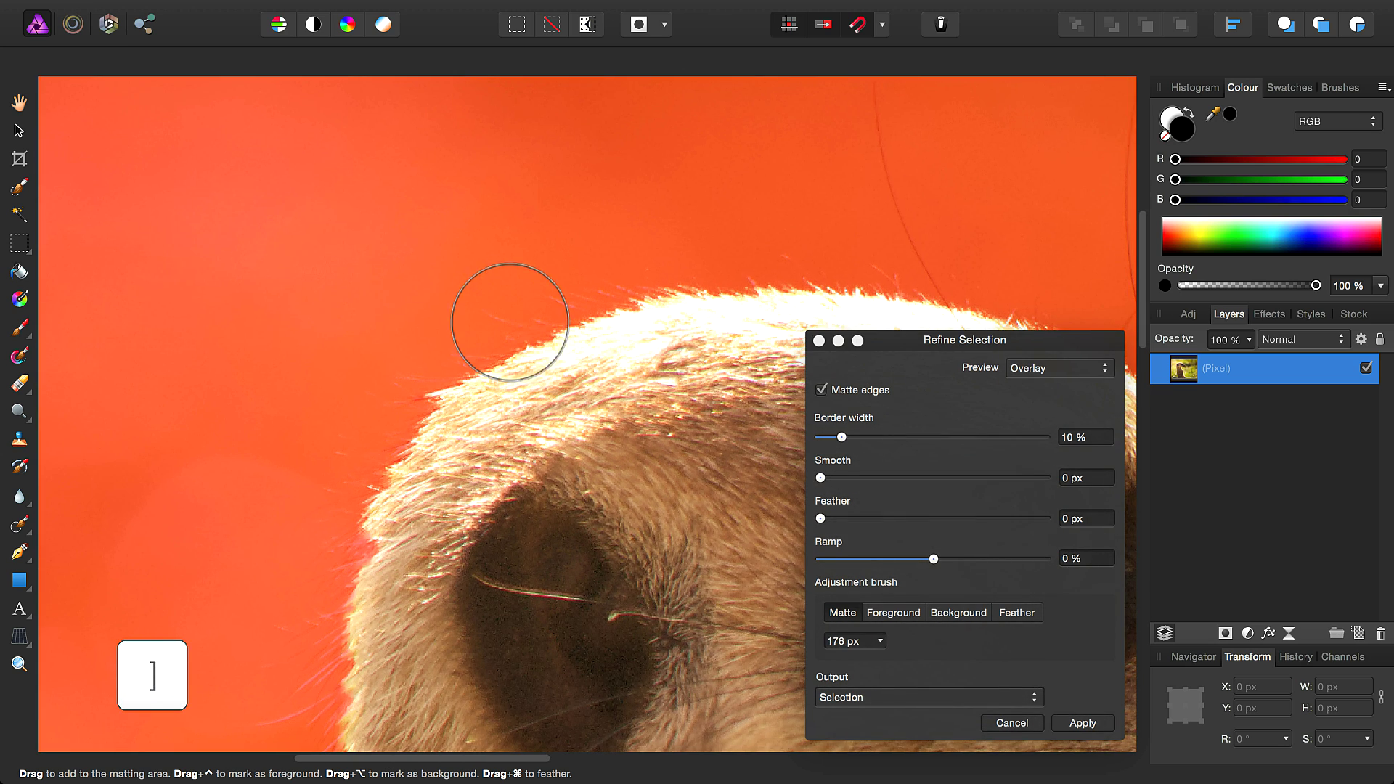
scroll(506, 397, "up", 3)
scroll(506, 397, "down", 2)
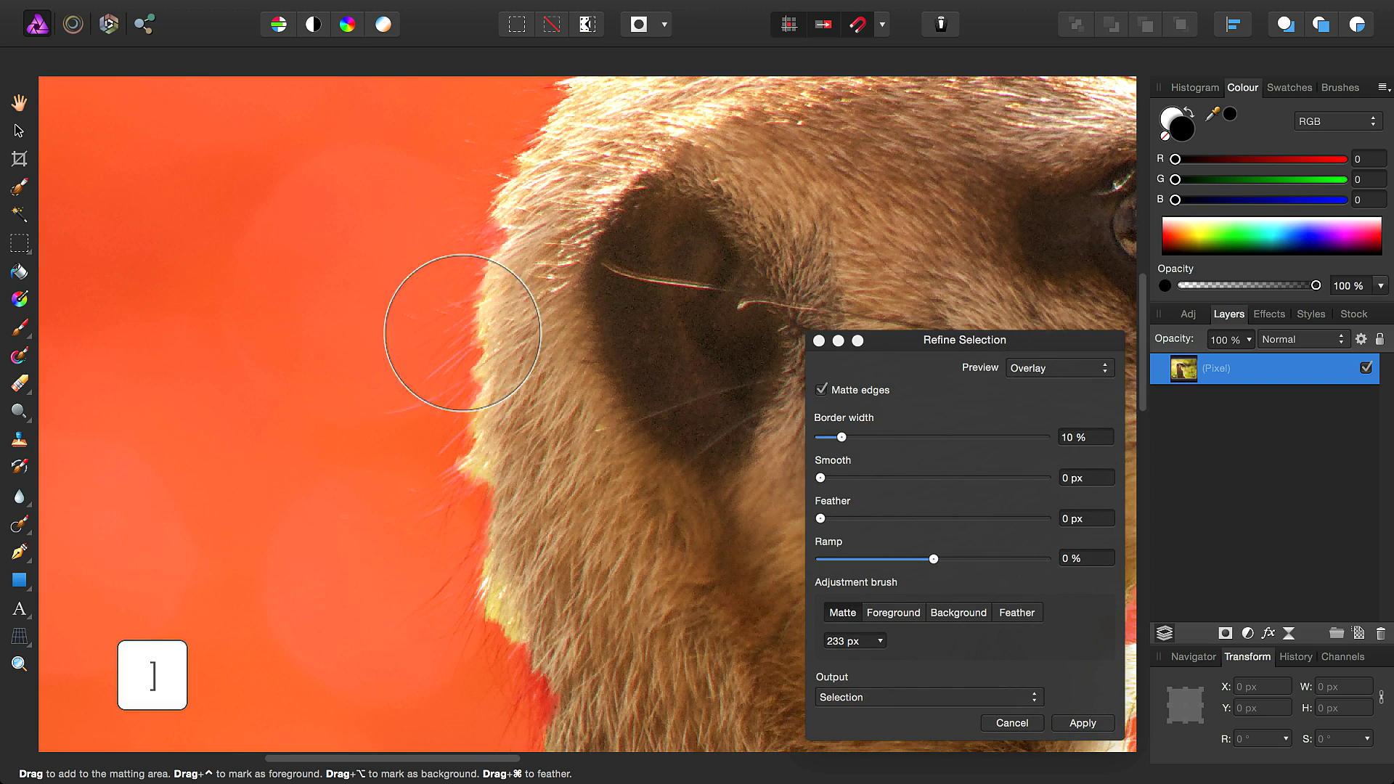
mouse_move(482, 140)
left_mouse_down()
mouse_move(409, 328)
mouse_move(430, 455)
mouse_move(370, 510)
mouse_move(387, 536)
mouse_move(439, 529)
mouse_move(452, 544)
mouse_move(399, 560)
left_mouse_up()
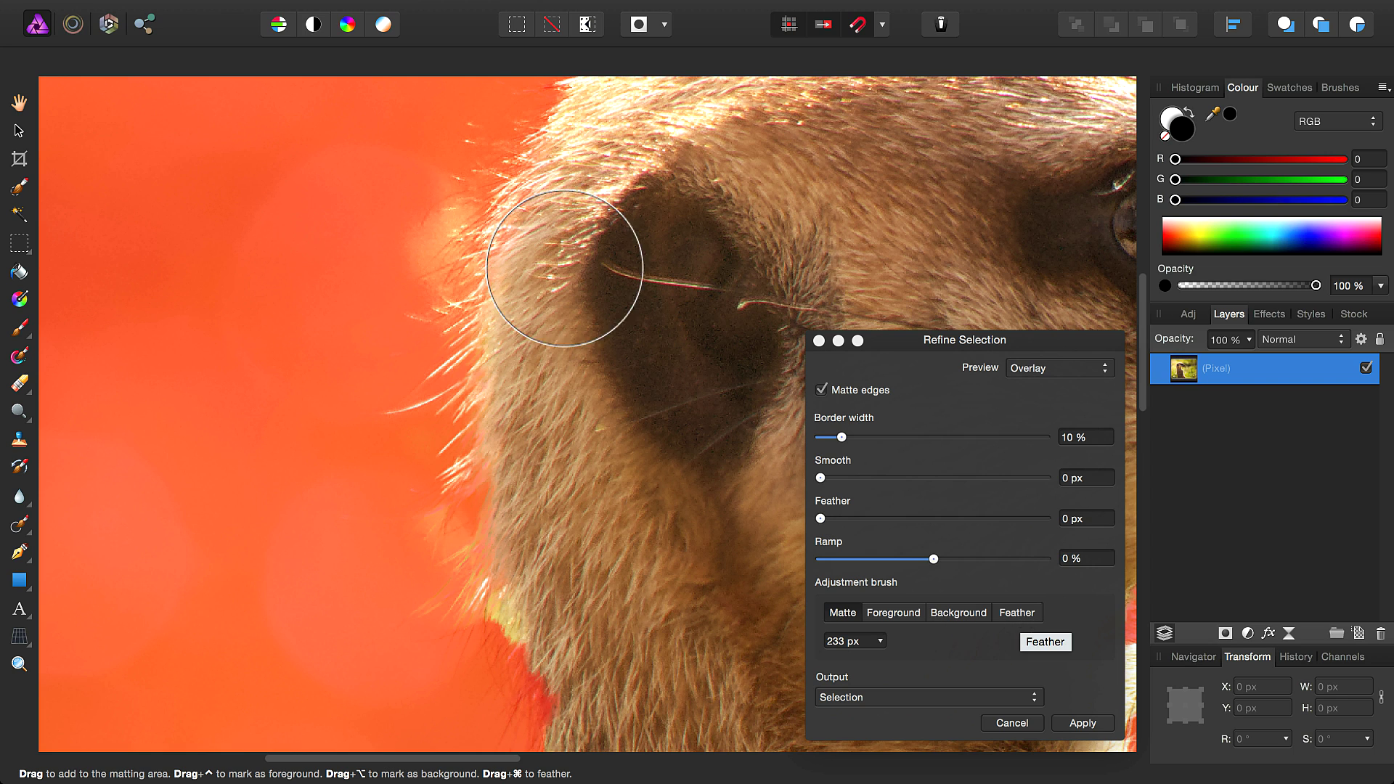
Mark the stray background patches beside the back of the head as background with a 121 px adjustment brush
left_click_drag(570, 329, 668, 545)
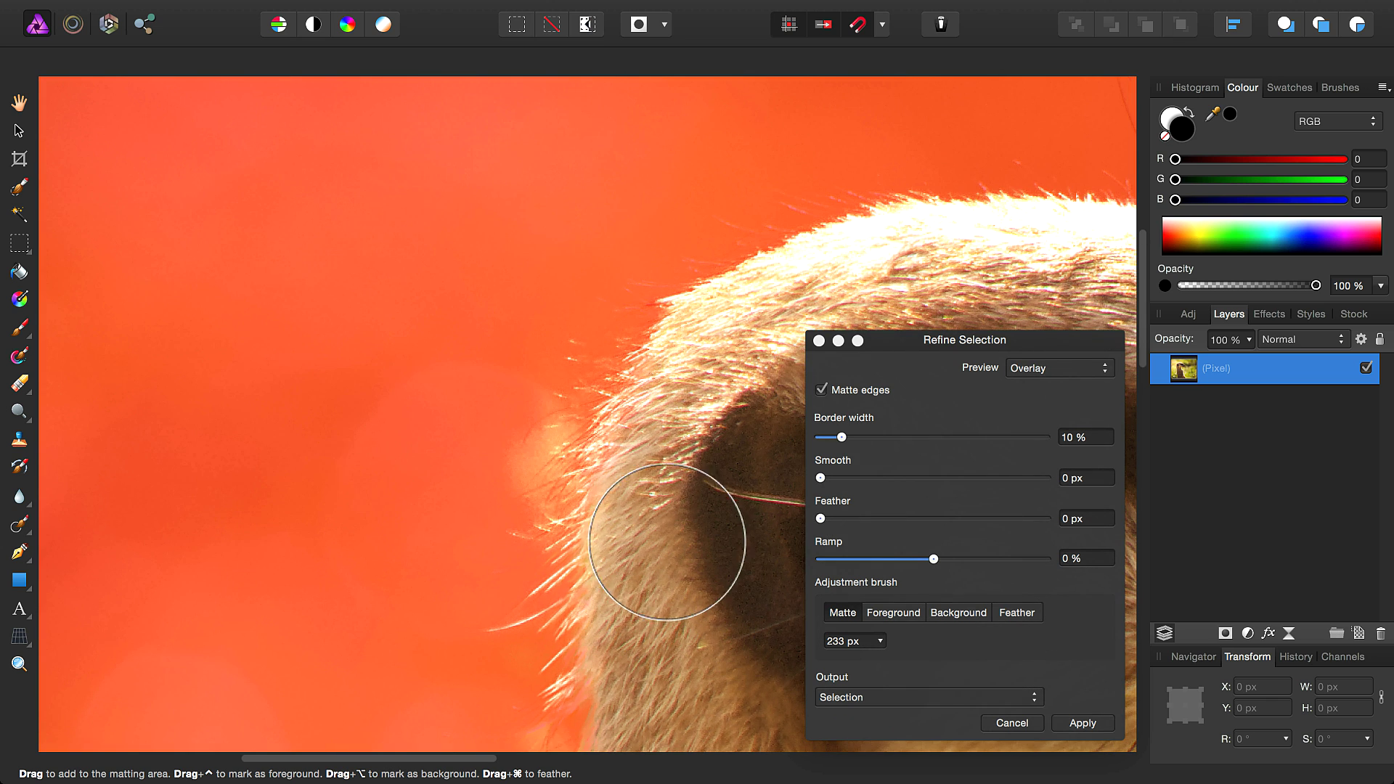
scroll(416, 456, "down", 2)
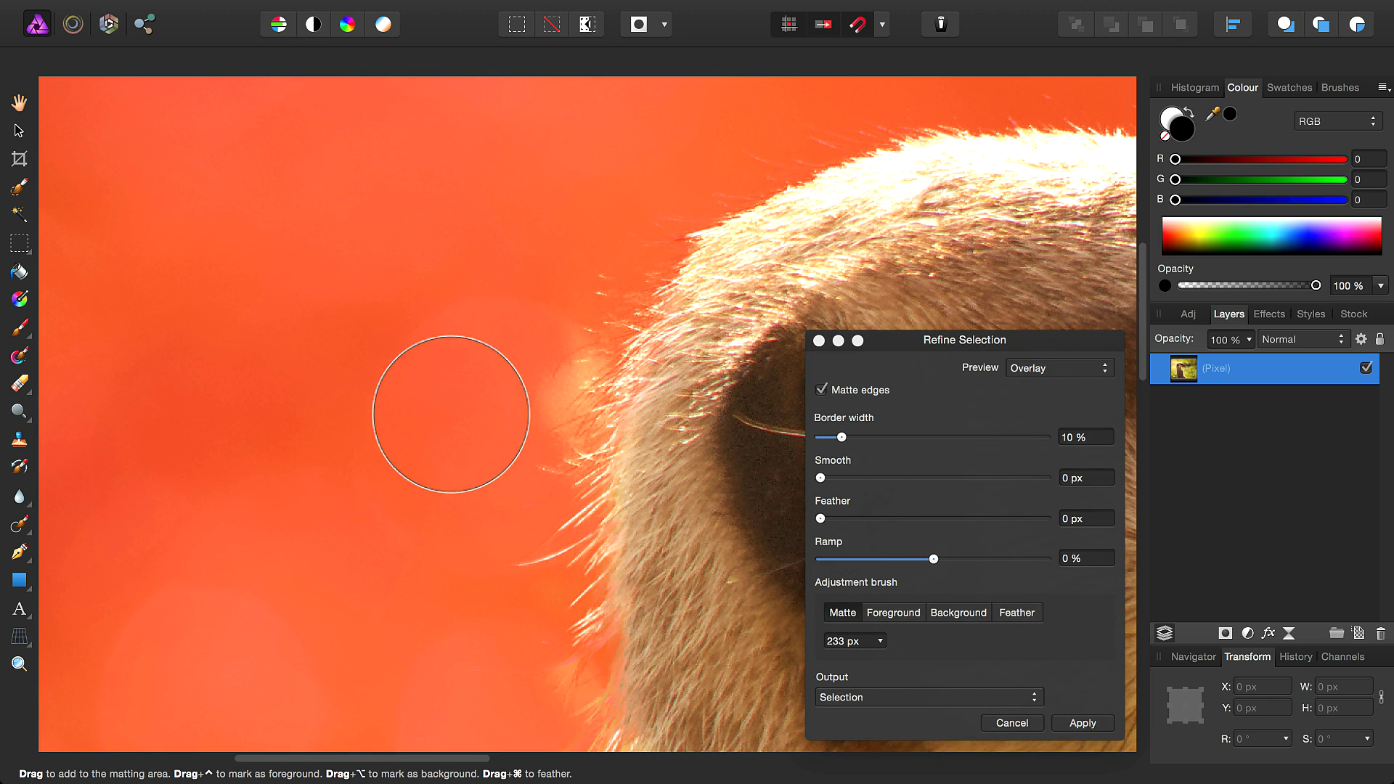
key("[")
key("bracketleft")
key("bracketleft")
key("bracketleft")
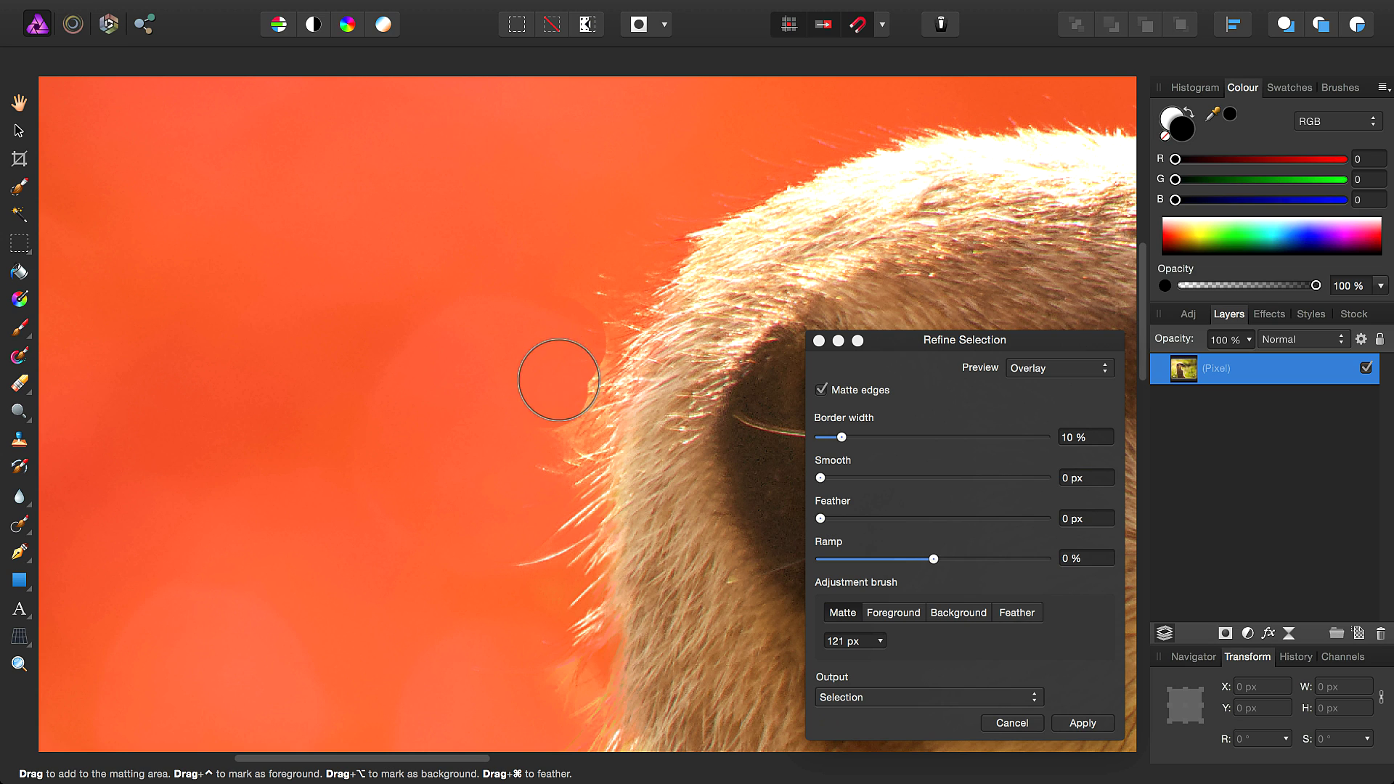
key("alt")
left_click_drag(545, 415, 534, 436)
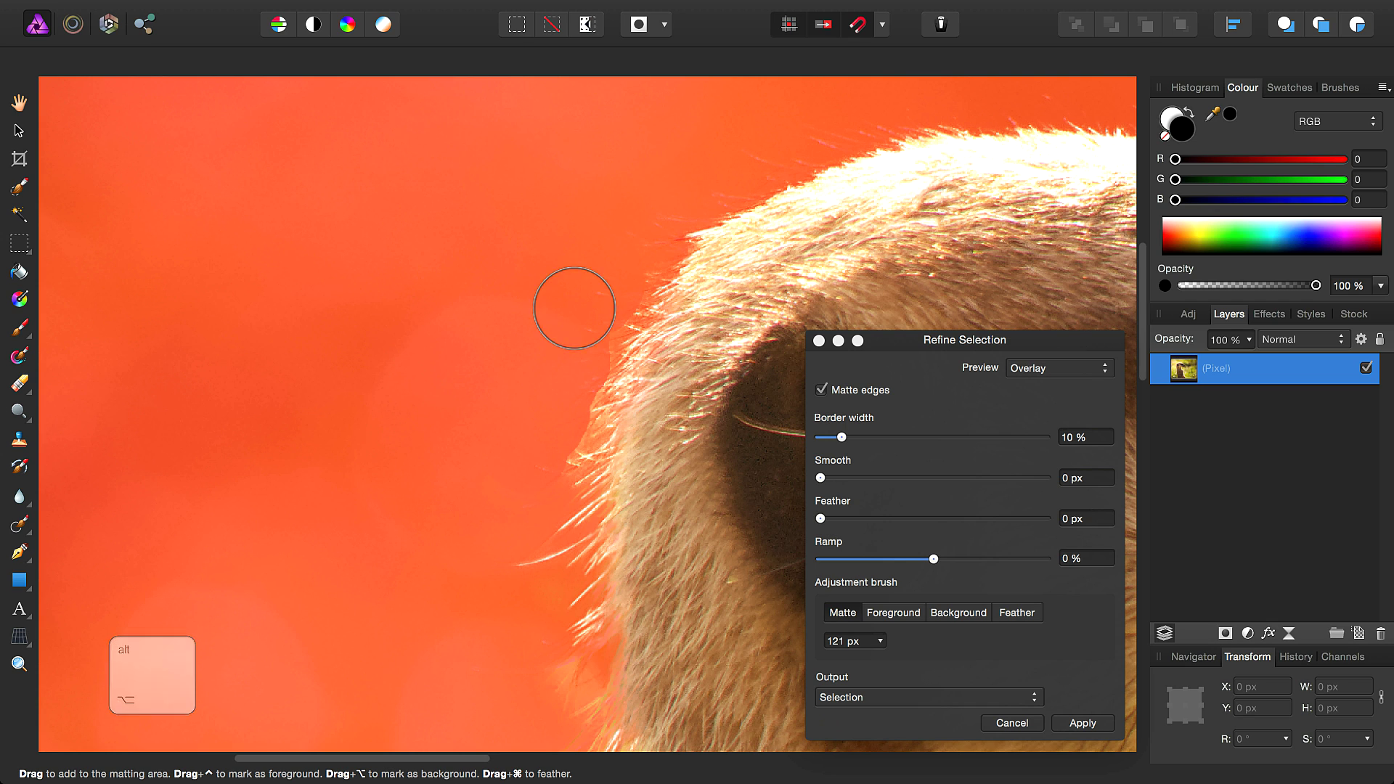
left_click_drag(540, 448, 538, 477)
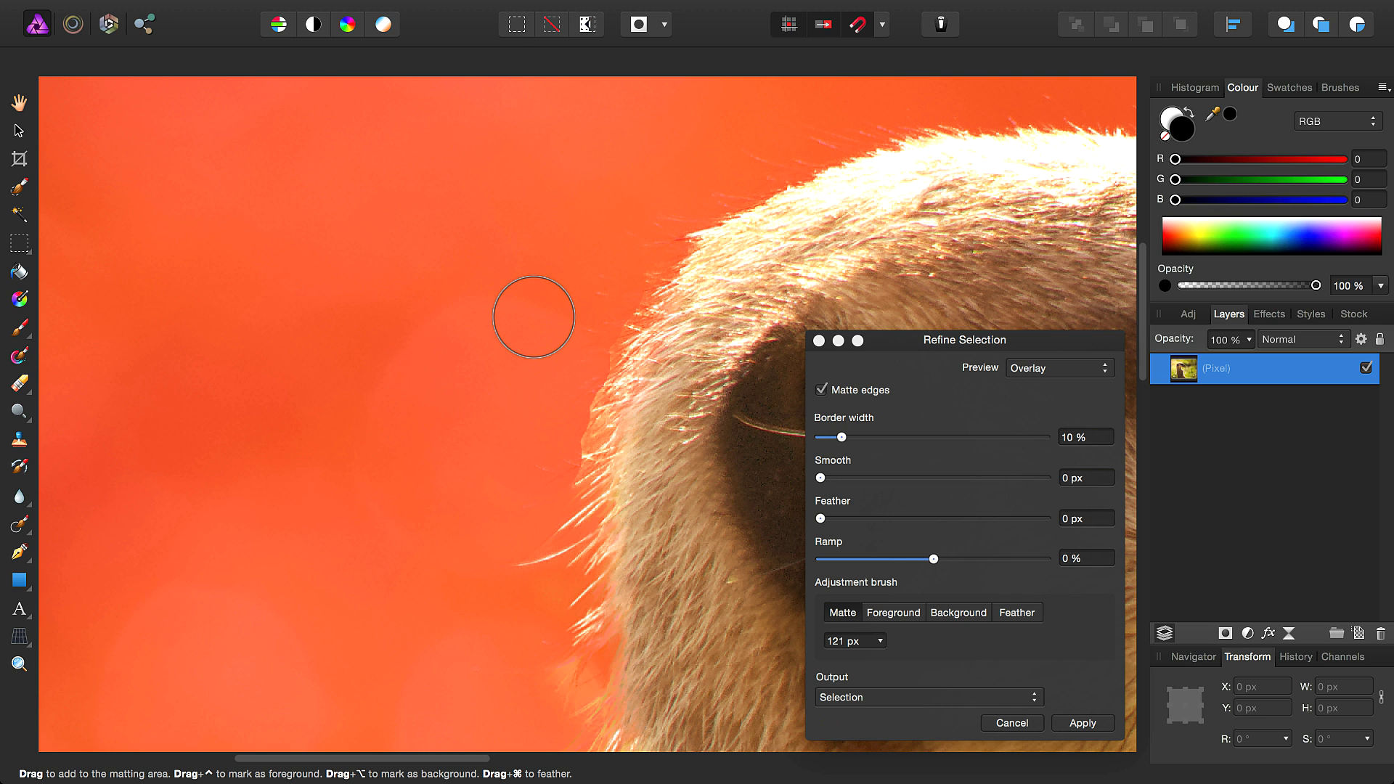
Paint matte at 121 px along the fur edge at the back of the neck, below the ear
scroll(519, 356, "down", 5)
scroll(519, 356, "right", 2)
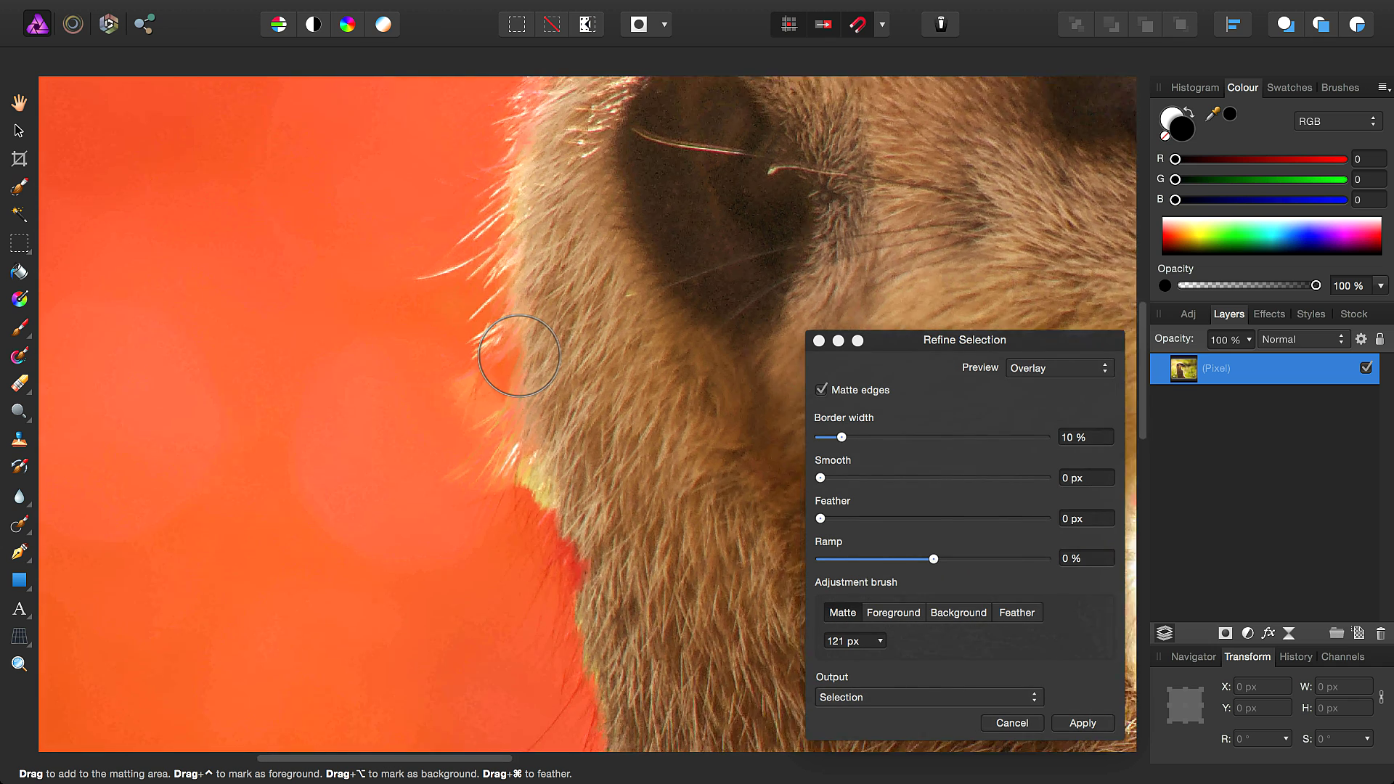
scroll(519, 356, "down", 2)
scroll(519, 356, "left", 2)
mouse_move(588, 245)
left_mouse_down()
mouse_move(546, 299)
mouse_move(590, 340)
mouse_move(543, 346)
mouse_move(541, 379)
mouse_move(610, 411)
mouse_move(607, 444)
mouse_move(638, 490)
mouse_move(644, 613)
mouse_move(616, 444)
mouse_move(552, 406)
left_mouse_up()
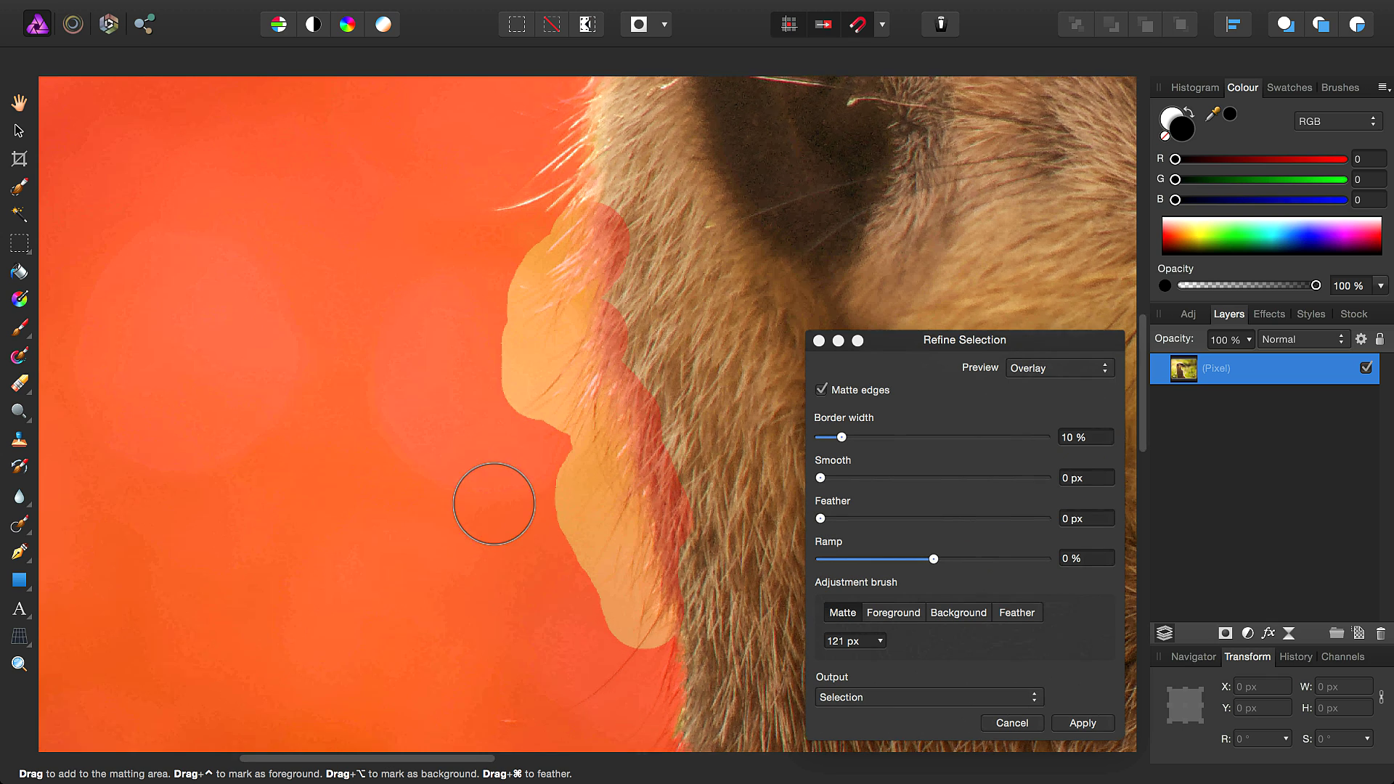
Paint matte at 75 px along the upper back, covering the long stray hairs
scroll(494, 503, "down", 2)
scroll(493, 503, "right", 1)
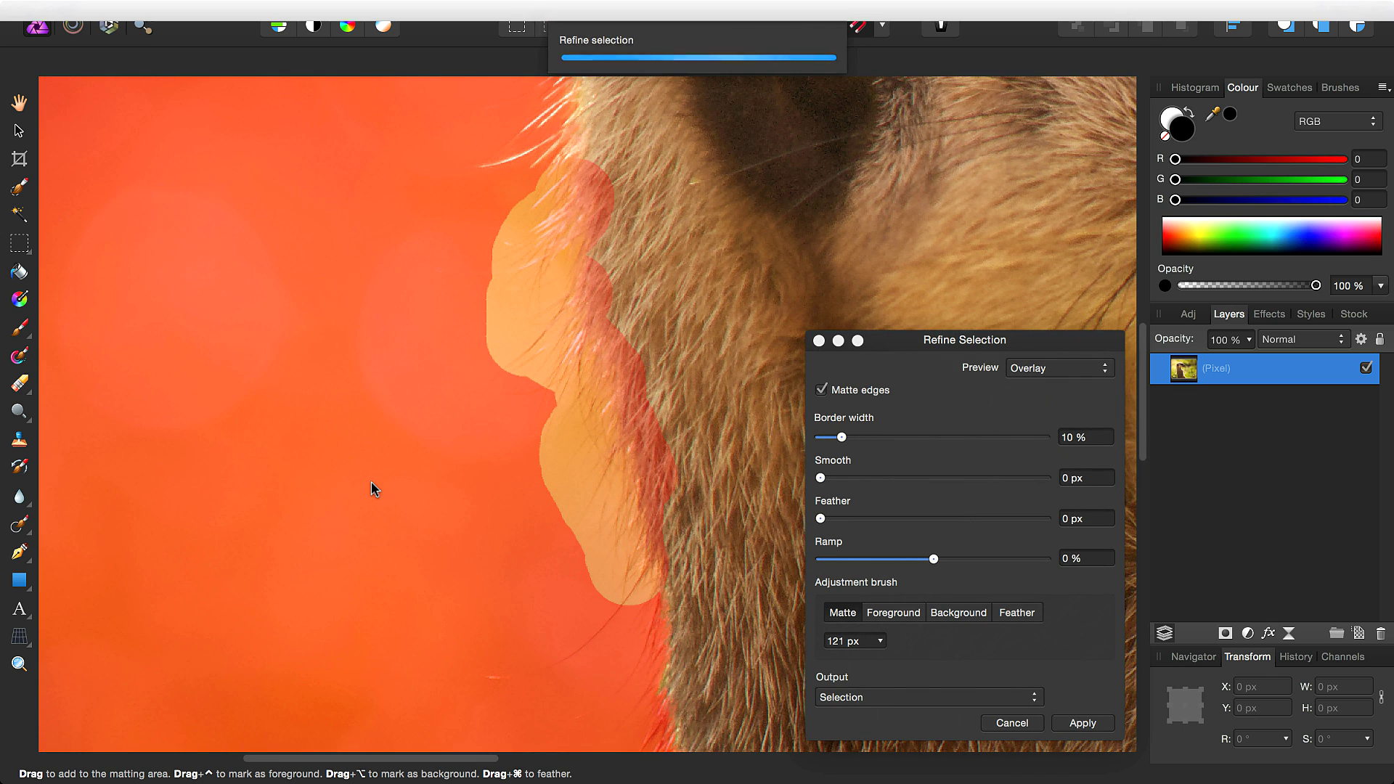
scroll(382, 473, "down", 5)
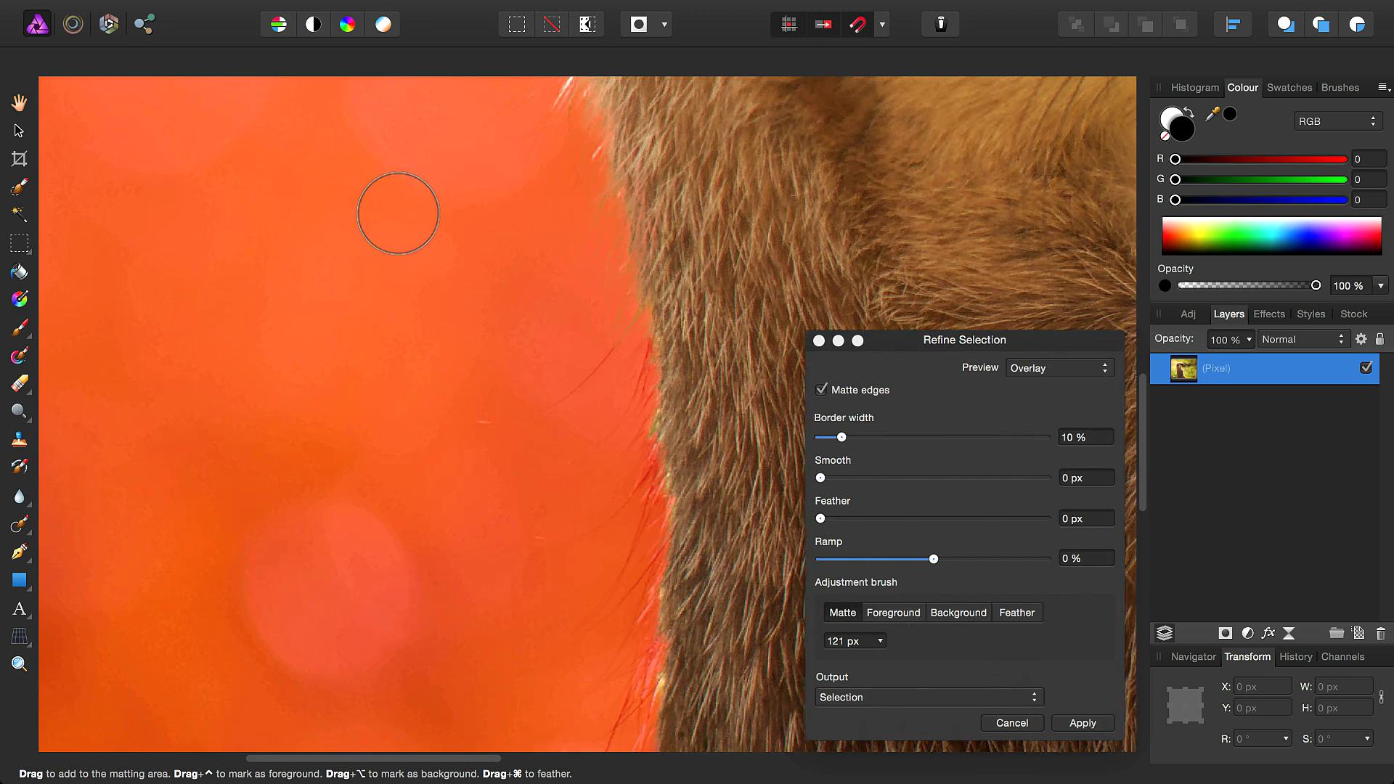
mouse_move(634, 310)
left_mouse_down()
mouse_move(595, 382)
mouse_move(483, 424)
mouse_move(586, 397)
mouse_move(635, 363)
mouse_move(625, 434)
mouse_move(607, 423)
mouse_move(594, 449)
mouse_move(643, 515)
mouse_move(539, 539)
mouse_move(671, 501)
mouse_move(632, 593)
mouse_move(614, 596)
mouse_move(633, 597)
mouse_move(581, 650)
mouse_move(623, 619)
mouse_move(631, 710)
mouse_move(549, 722)
mouse_move(640, 732)
left_mouse_up()
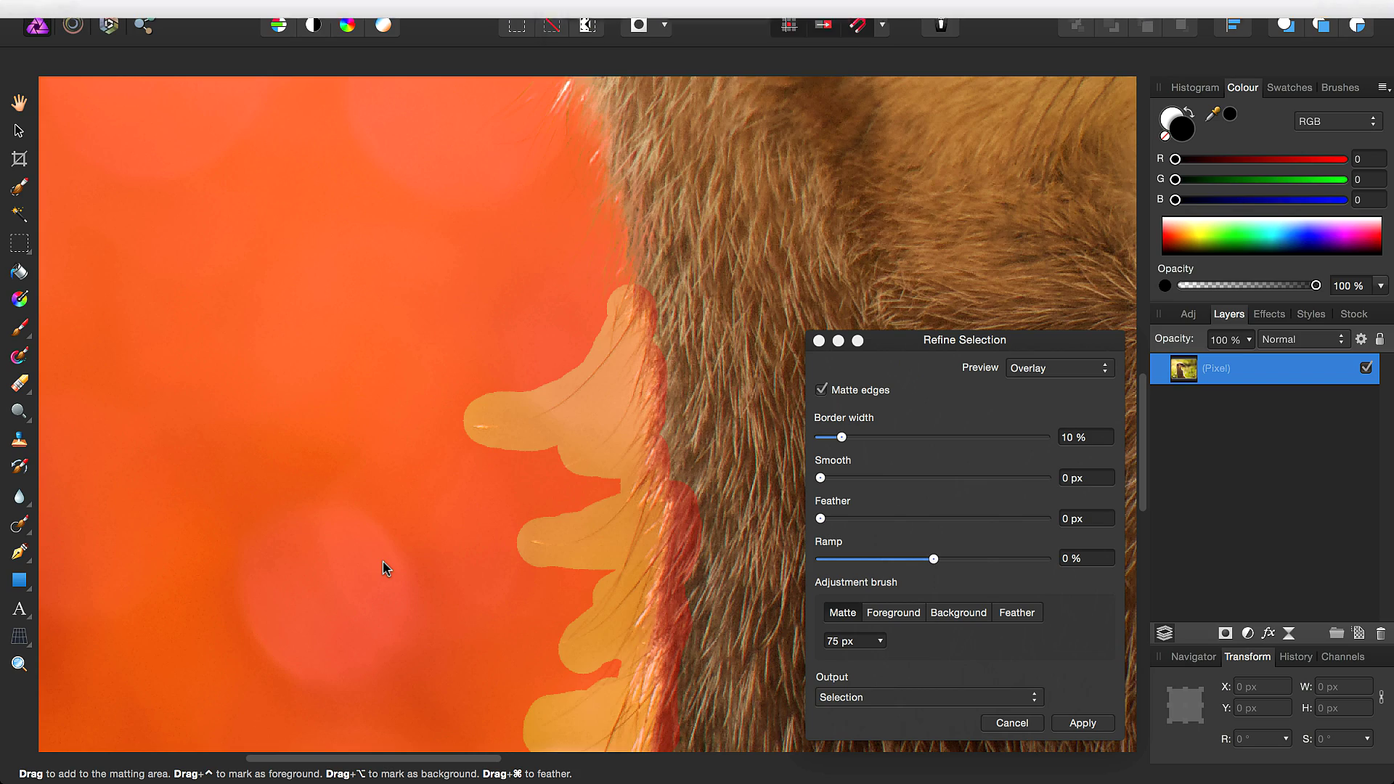
Paint matte at 70 px along the lower back's fur edge down to the image's bottom edge
scroll(482, 572, "down", 8)
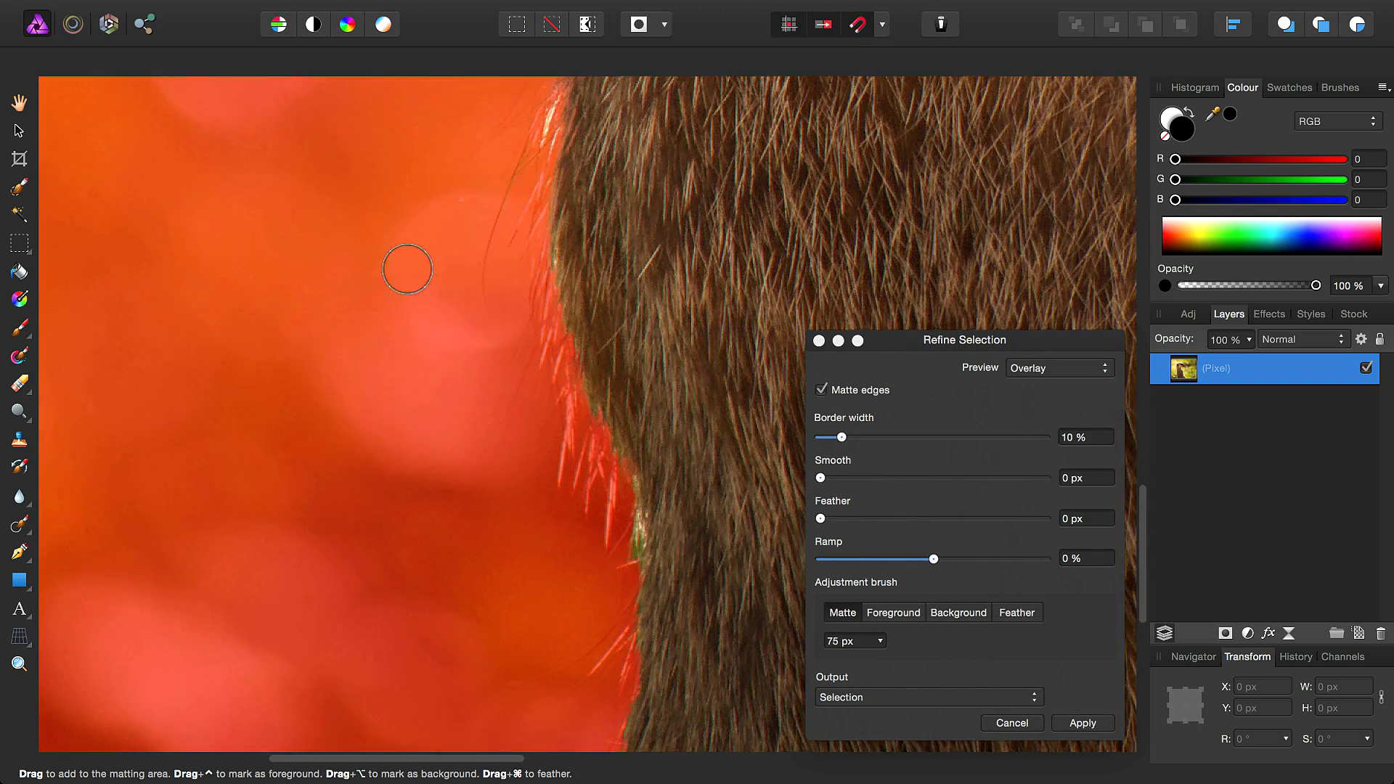
mouse_move(534, 122)
left_mouse_down()
mouse_move(483, 196)
mouse_move(500, 244)
mouse_move(474, 279)
mouse_move(524, 266)
mouse_move(531, 313)
mouse_move(623, 499)
mouse_move(610, 513)
mouse_move(566, 447)
mouse_move(535, 353)
mouse_move(633, 503)
mouse_move(592, 669)
mouse_move(548, 673)
left_mouse_up()
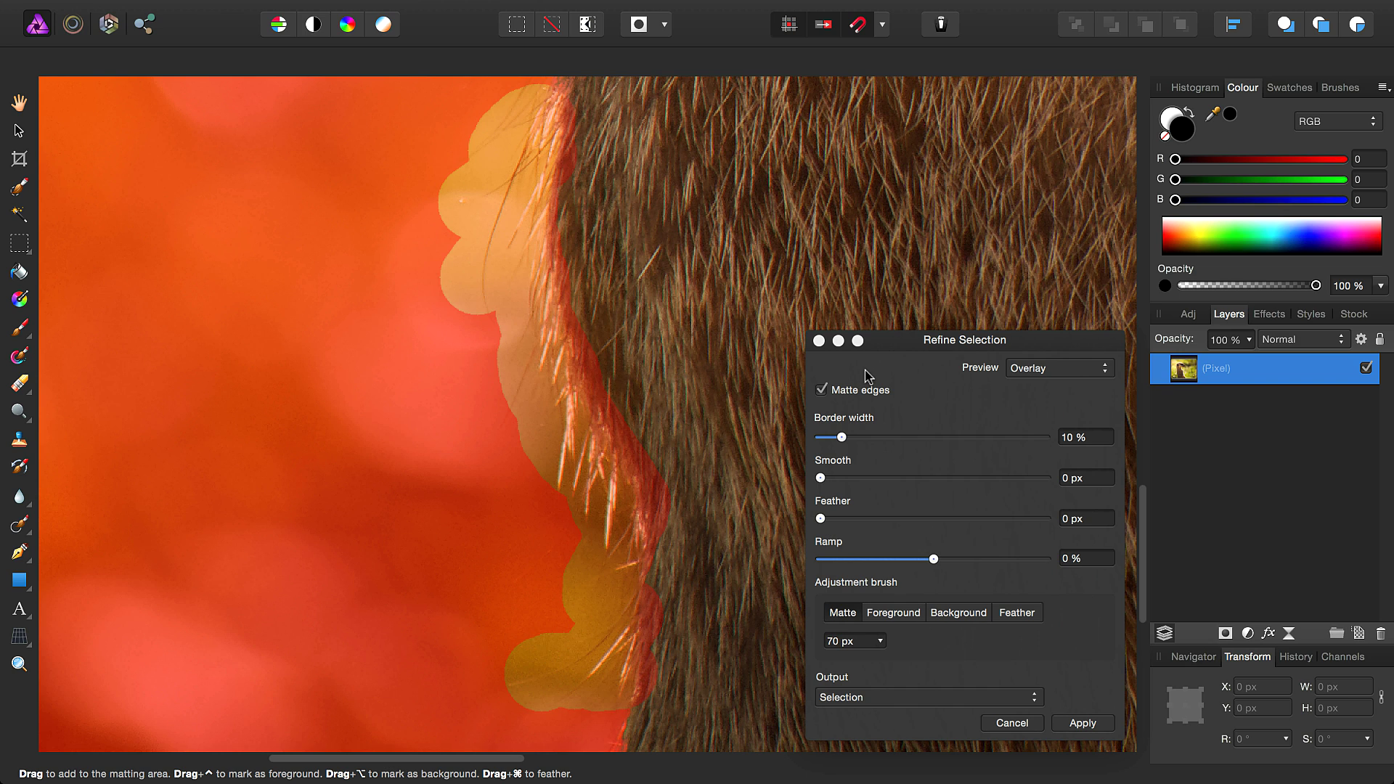
scroll(640, 381, "down", 5)
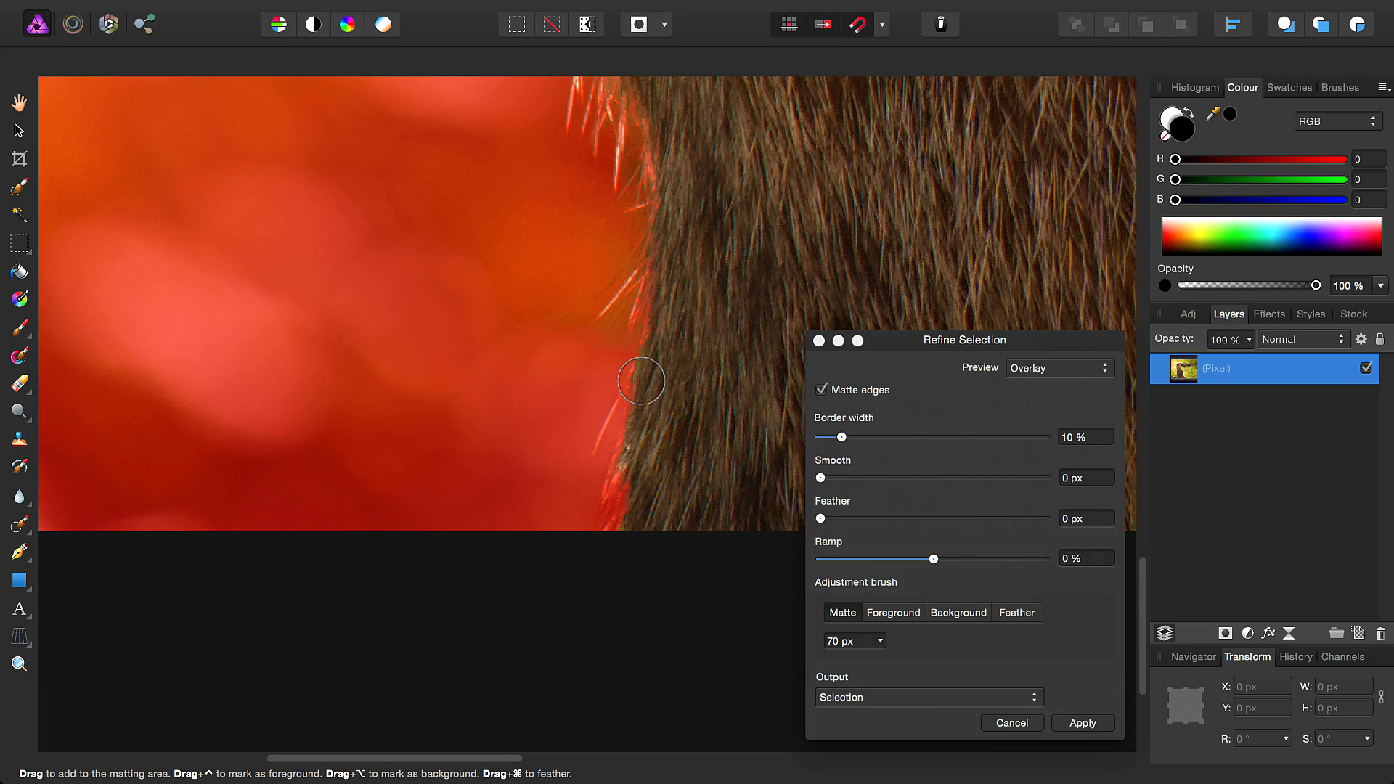
mouse_move(640, 381)
left_mouse_down()
mouse_move(595, 469)
mouse_move(608, 430)
mouse_move(519, 320)
left_mouse_up()
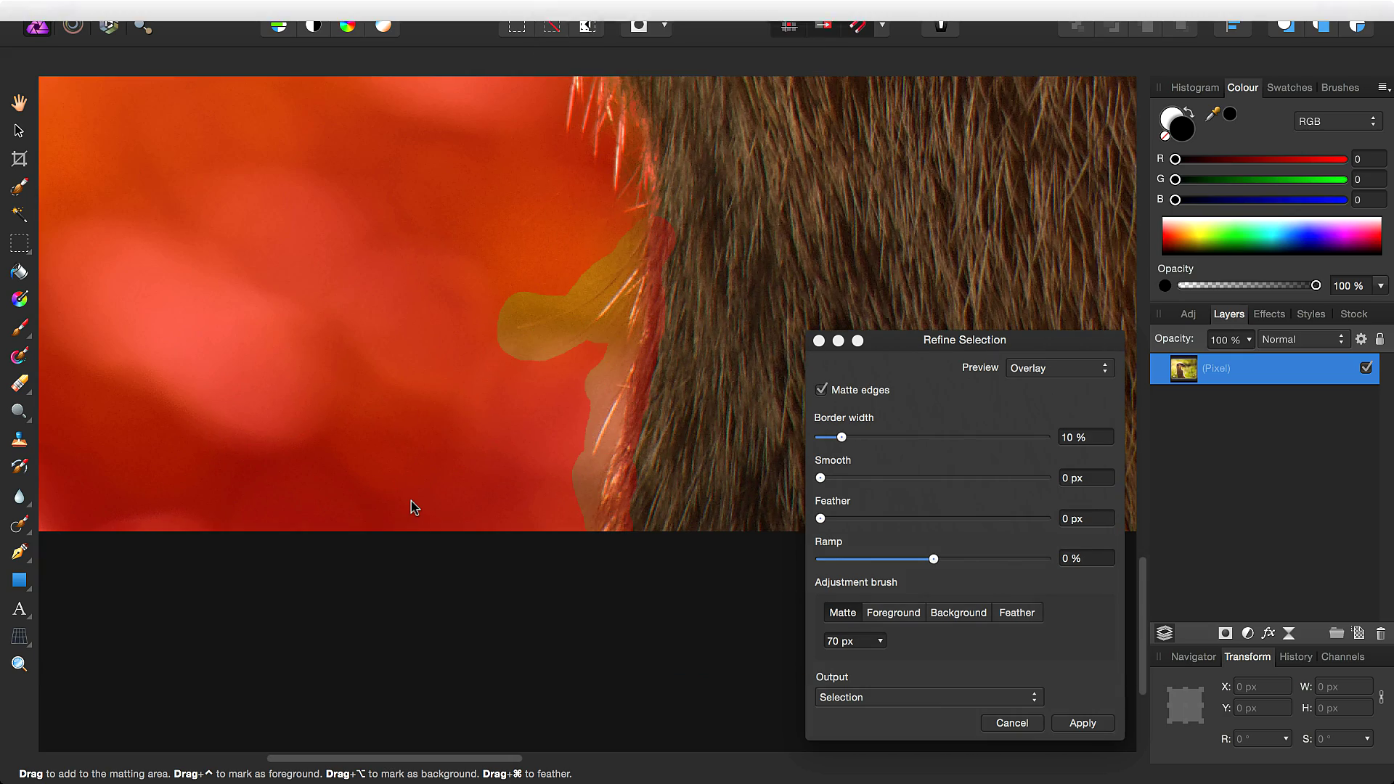
Paint matte at 140 px over the fur edge along the top of the head
scroll(591, 588, "up", 5)
scroll(607, 601, "down", 4)
scroll(607, 600, "up", 6)
scroll(663, 409, "up", 4)
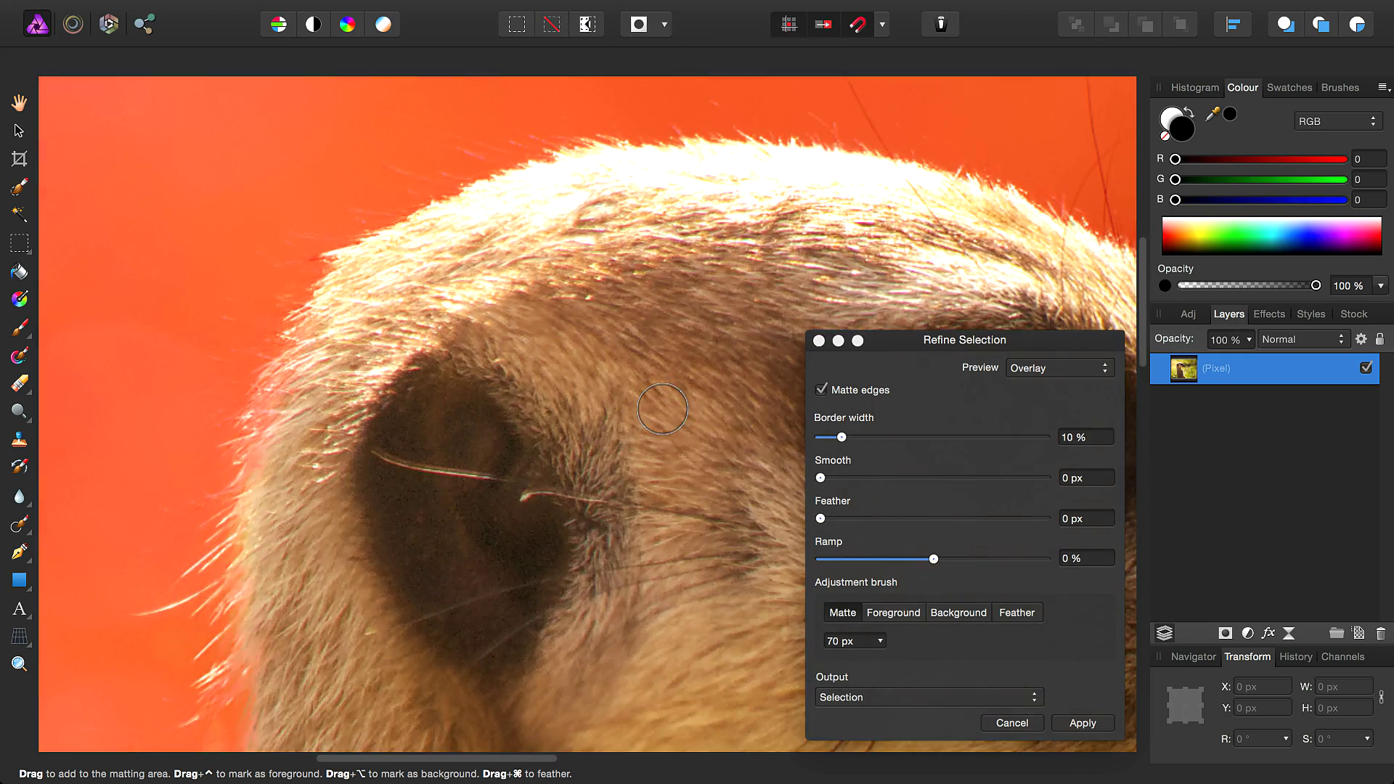
scroll(662, 409, "up", 3)
key("]")
key("]")
mouse_move(308, 429)
left_mouse_down()
mouse_move(405, 342)
mouse_move(859, 294)
left_mouse_up()
Paint matte at 119 px along the forehead edge and over the long brow whiskers above the eye
scroll(498, 575, "right", 8)
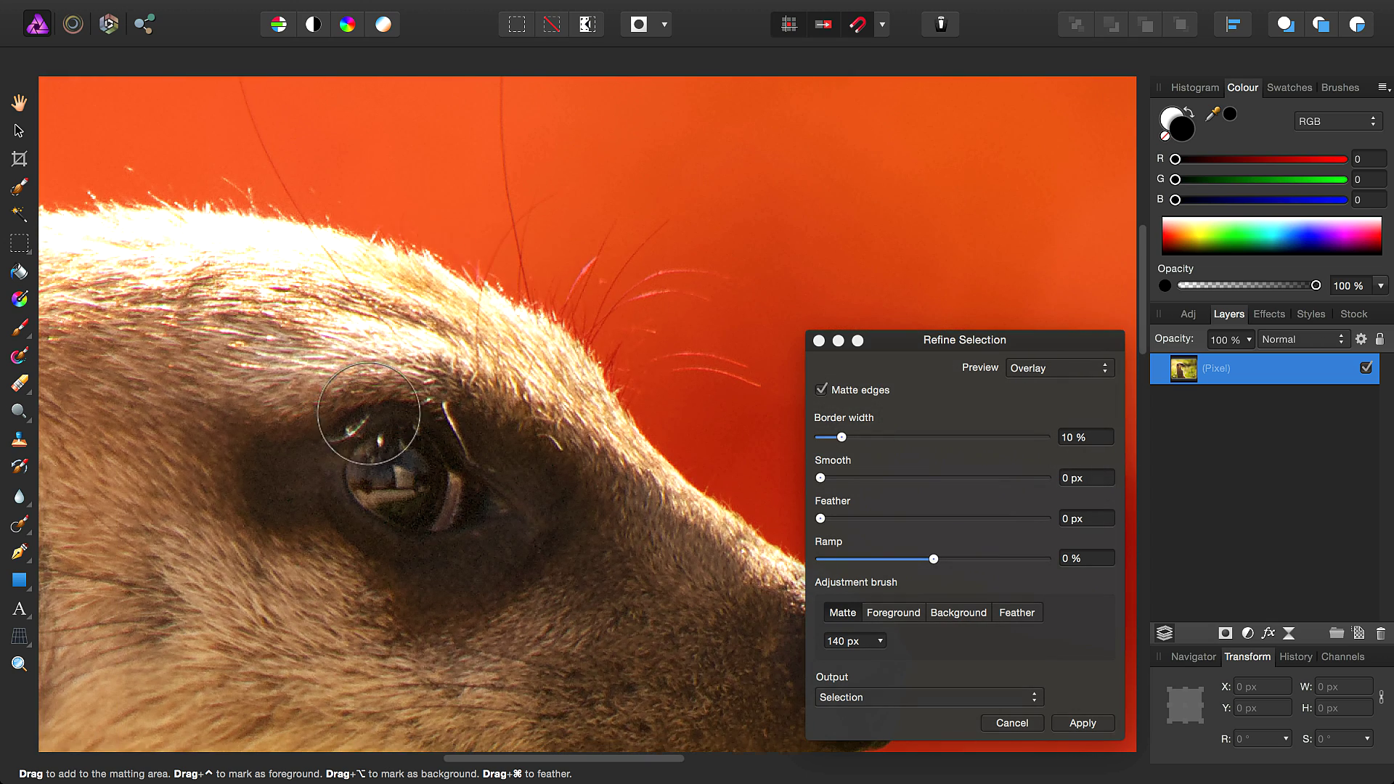
key("[")
key("[")
left_click_drag(406, 229, 756, 491)
scroll(743, 532, "right", 5)
scroll(601, 392, "up", 1)
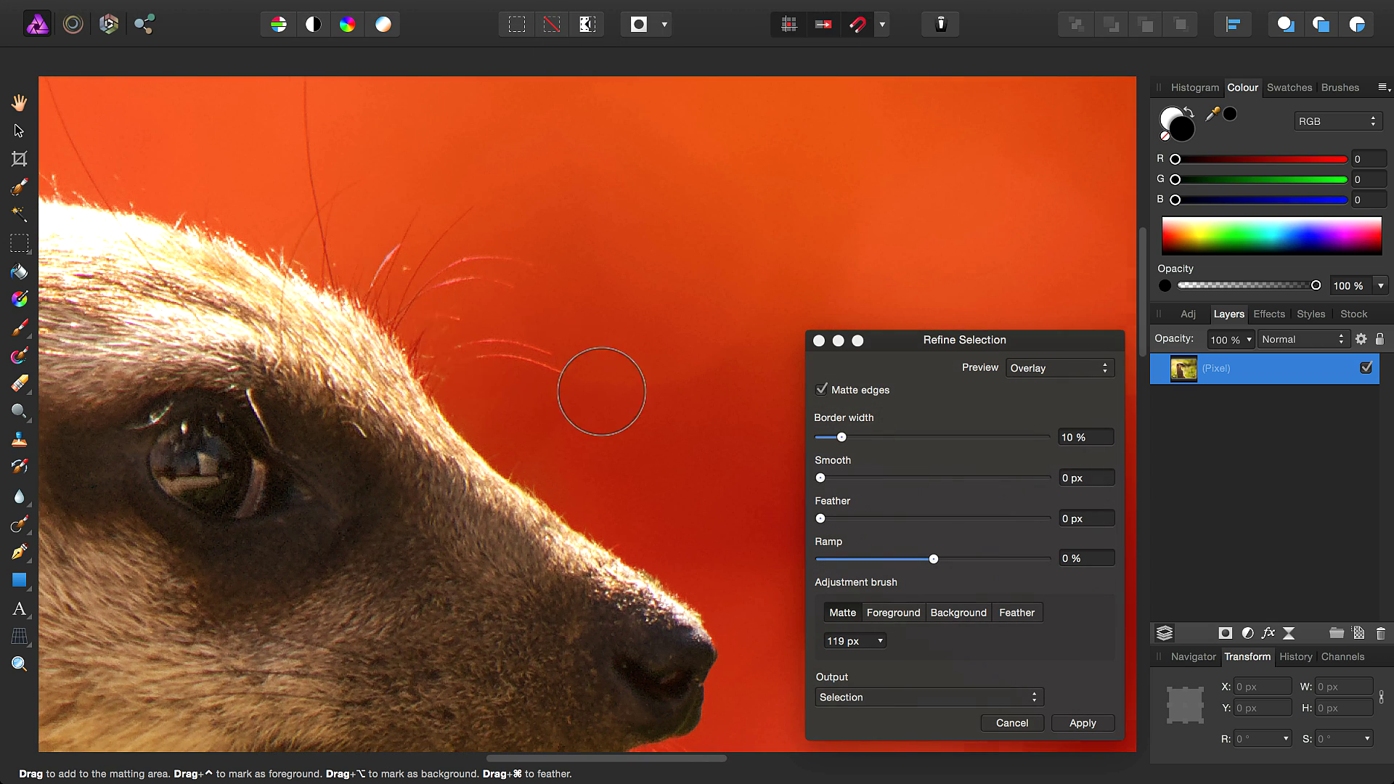
mouse_move(601, 392)
left_mouse_down()
mouse_move(363, 218)
mouse_move(435, 262)
left_mouse_up()
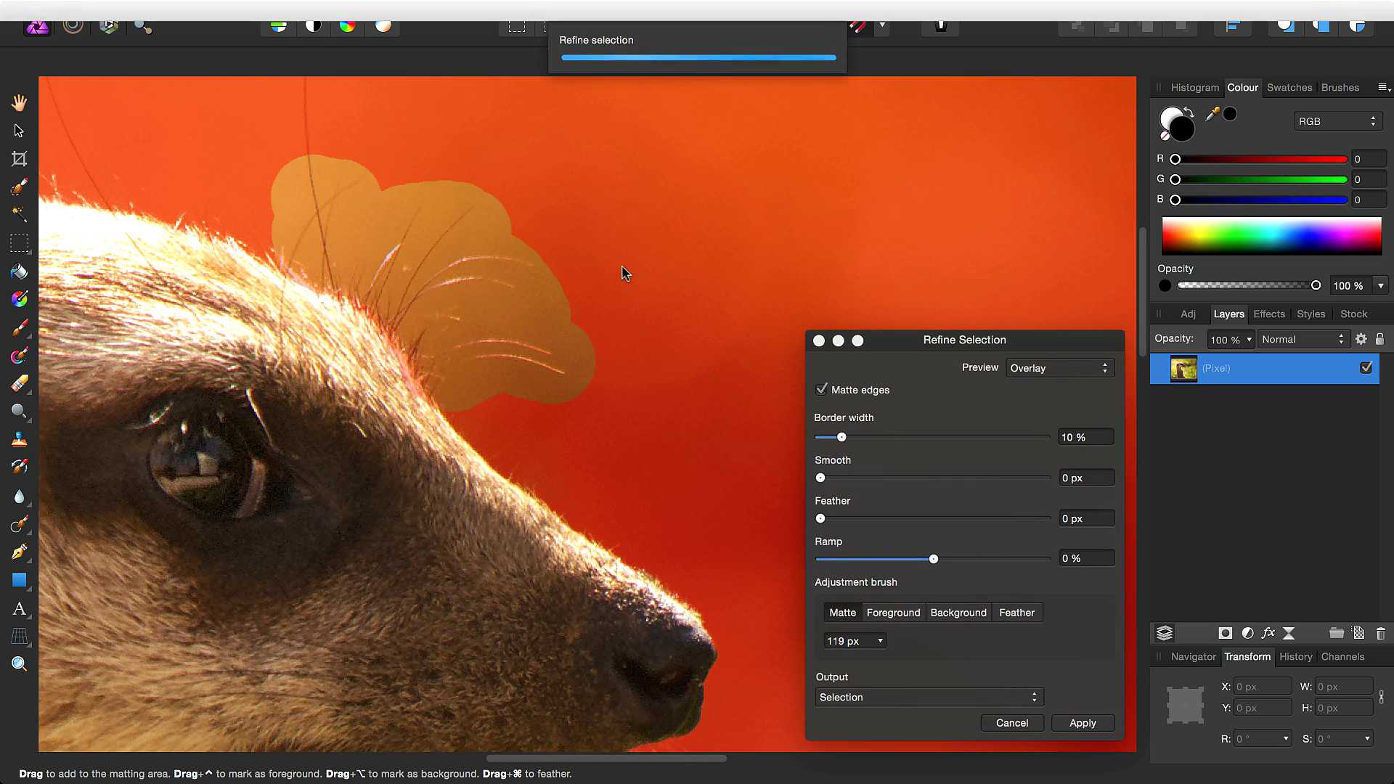
Paint matte at 53 px along the snout, around the nose and over the chin whiskers
scroll(620, 267, "down", 3)
scroll(620, 267, "right", 3)
key("[")
key("[")
key("[")
mouse_move(341, 278)
left_mouse_down()
mouse_move(607, 498)
mouse_move(588, 600)
mouse_move(520, 637)
mouse_move(486, 683)
mouse_move(482, 741)
mouse_move(421, 708)
left_mouse_up()
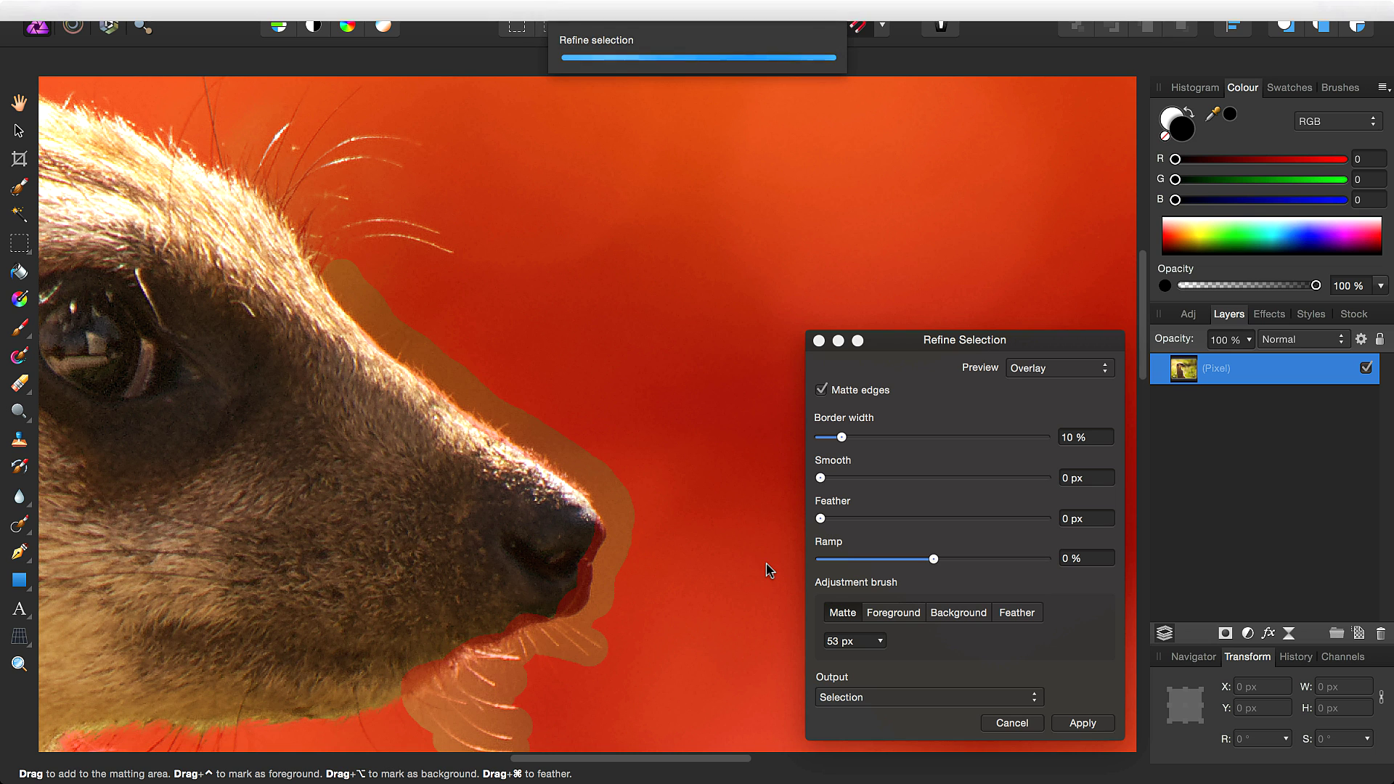
Paint matte along the underside of the jaw and over the throat hairs and whiskers, enlarging the brush to 141 px
scroll(768, 570, "down", 4)
scroll(768, 570, "left", 2)
key("bracketright")
key("bracketright")
key("bracketright")
mouse_move(580, 392)
left_mouse_down()
mouse_move(349, 465)
mouse_move(343, 558)
mouse_move(237, 622)
mouse_move(202, 591)
left_mouse_up()
key("bracketright")
key("bracketright")
key("bracketright")
key("bracketright")
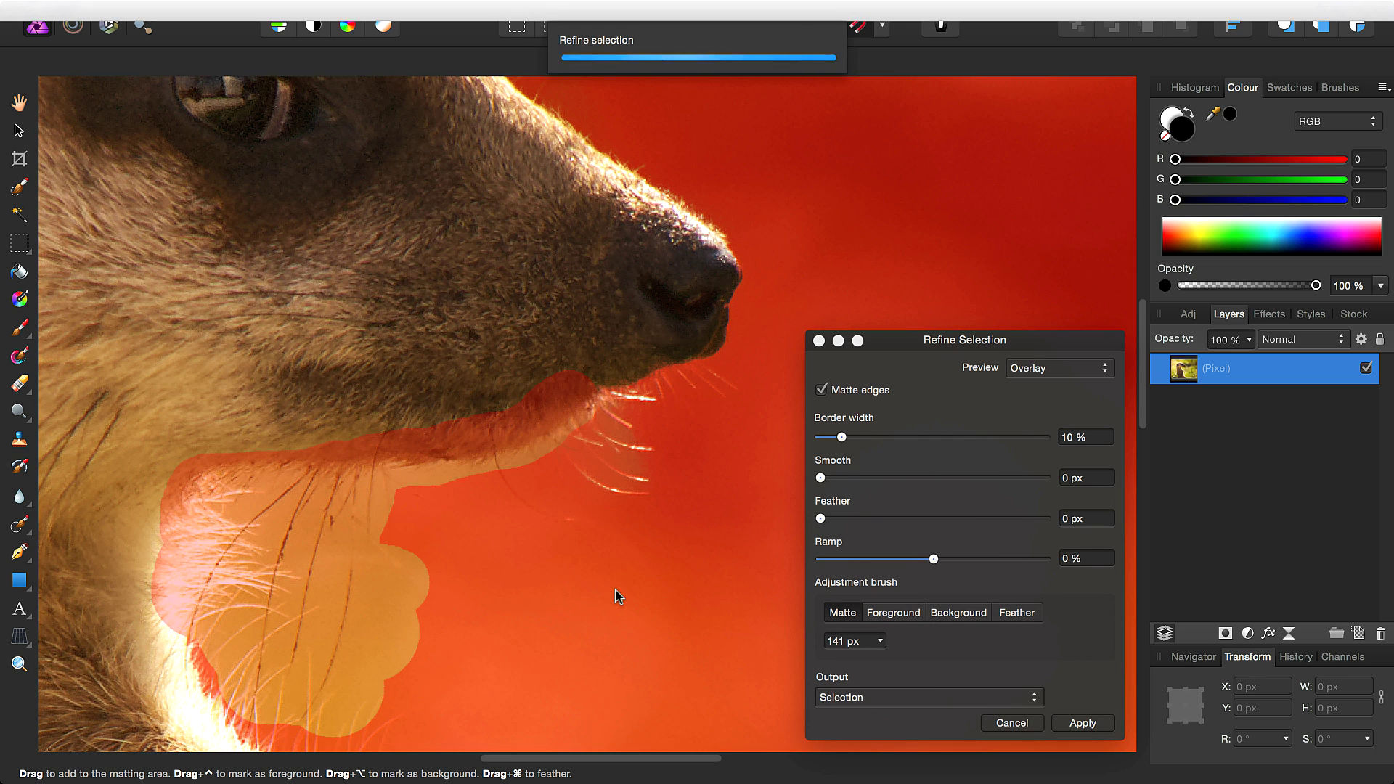
Mark the leftover background around the dark throat whiskers as background with a 53 px brush
scroll(574, 574, "down", 4)
scroll(574, 573, "left", 2)
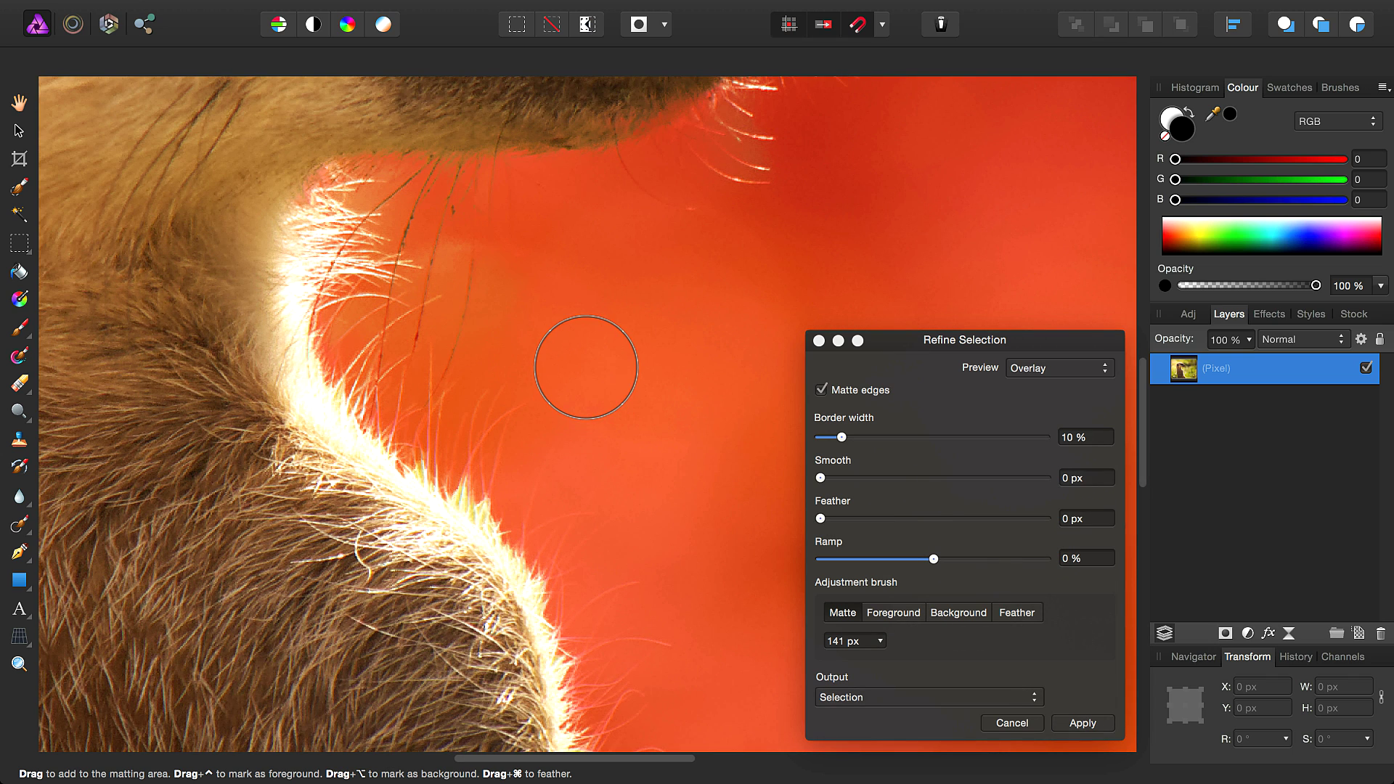
key("bracketleft")
key("bracketleft")
key("bracketleft")
key("alt")
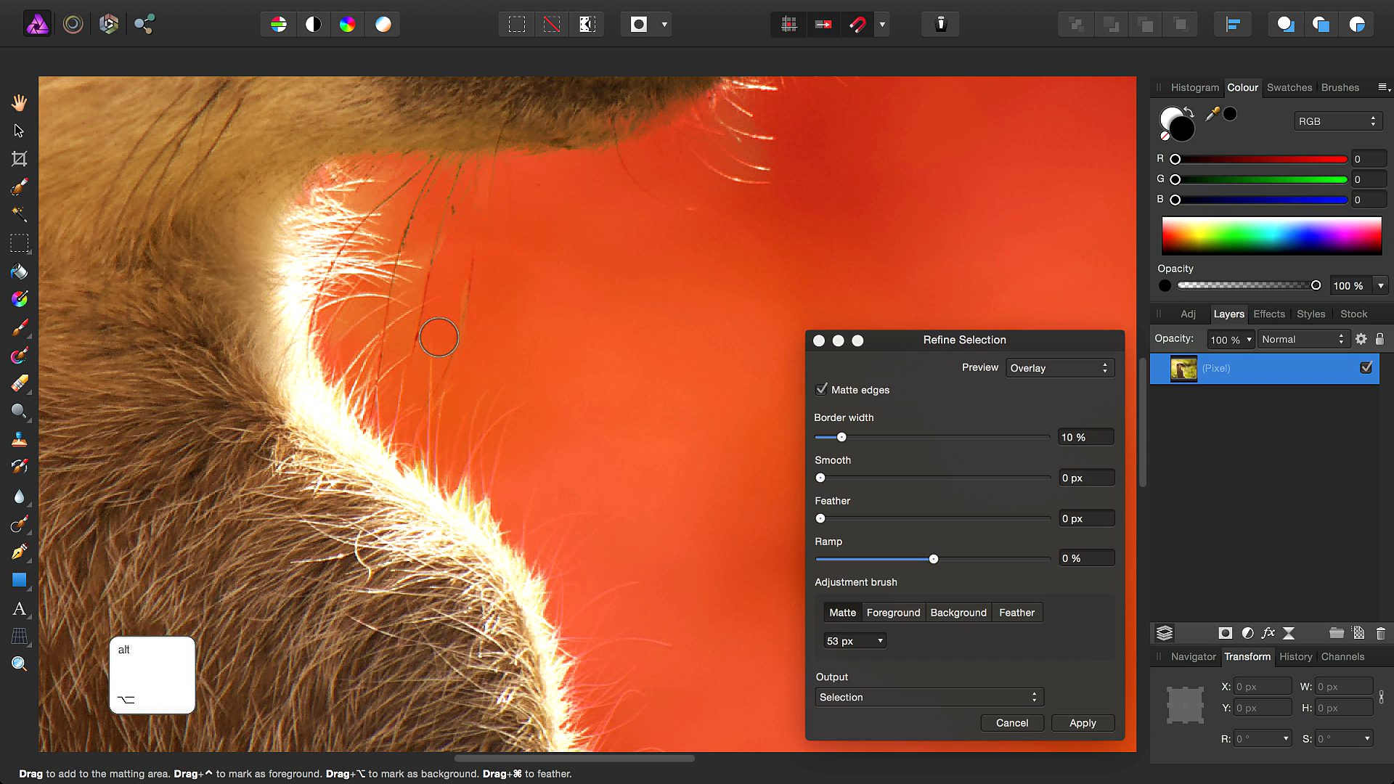
mouse_move(483, 234)
left_mouse_down()
mouse_move(443, 250)
mouse_move(411, 331)
mouse_move(405, 223)
mouse_move(389, 335)
left_mouse_up()
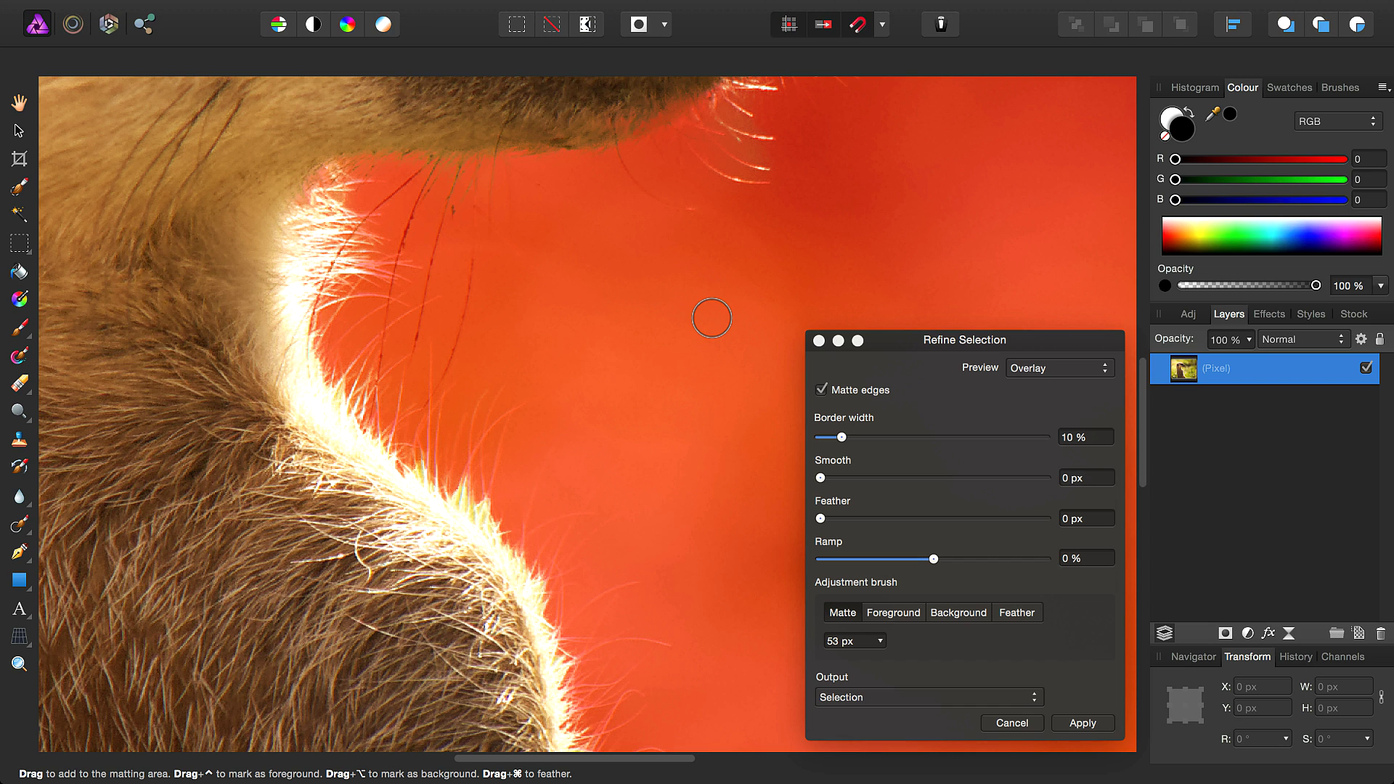
Trace the individual dark whiskers and light hairs at the throat as matte with a 33 px brush
mouse_move(417, 178)
left_mouse_down()
mouse_move(340, 258)
mouse_move(416, 197)
mouse_move(371, 439)
mouse_move(393, 418)
mouse_move(450, 191)
mouse_move(477, 161)
mouse_move(469, 234)
left_mouse_up()
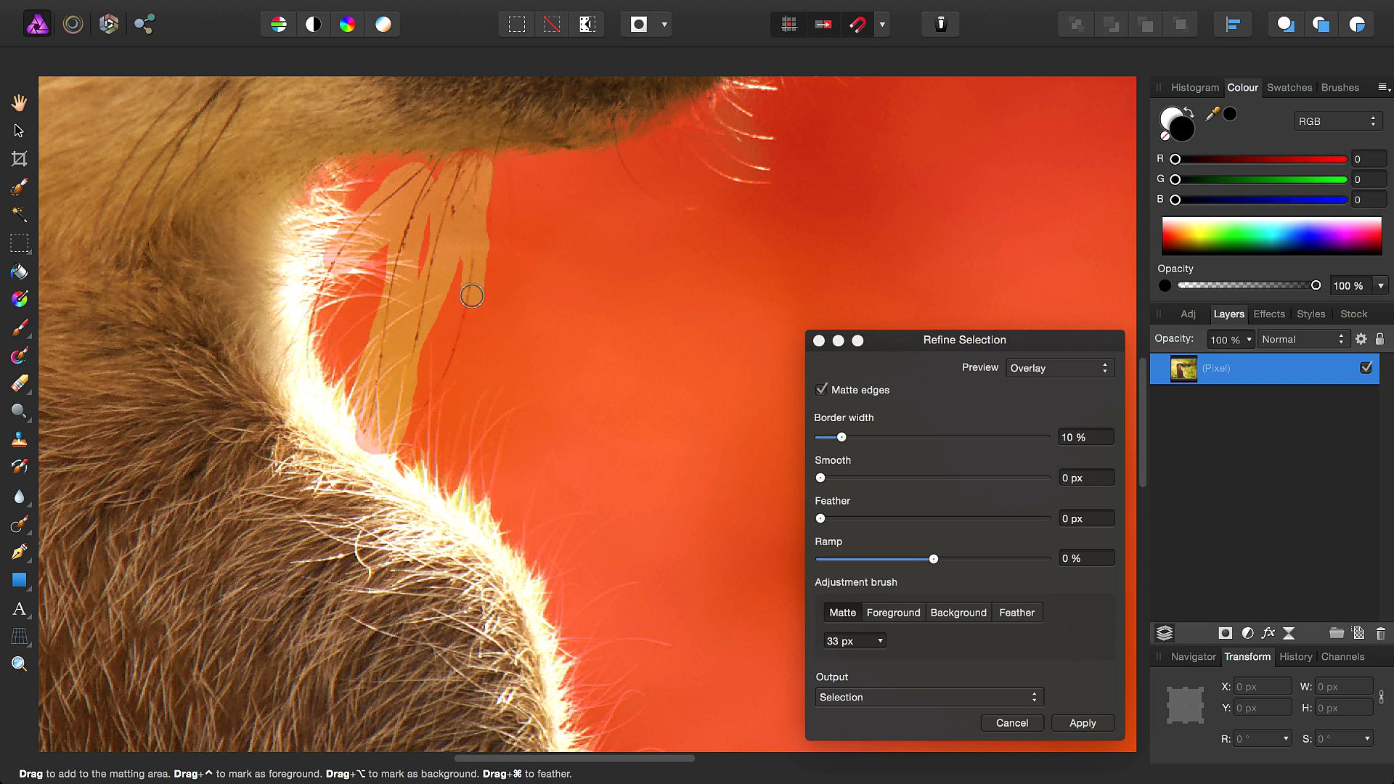
left_click_drag(395, 400, 318, 343)
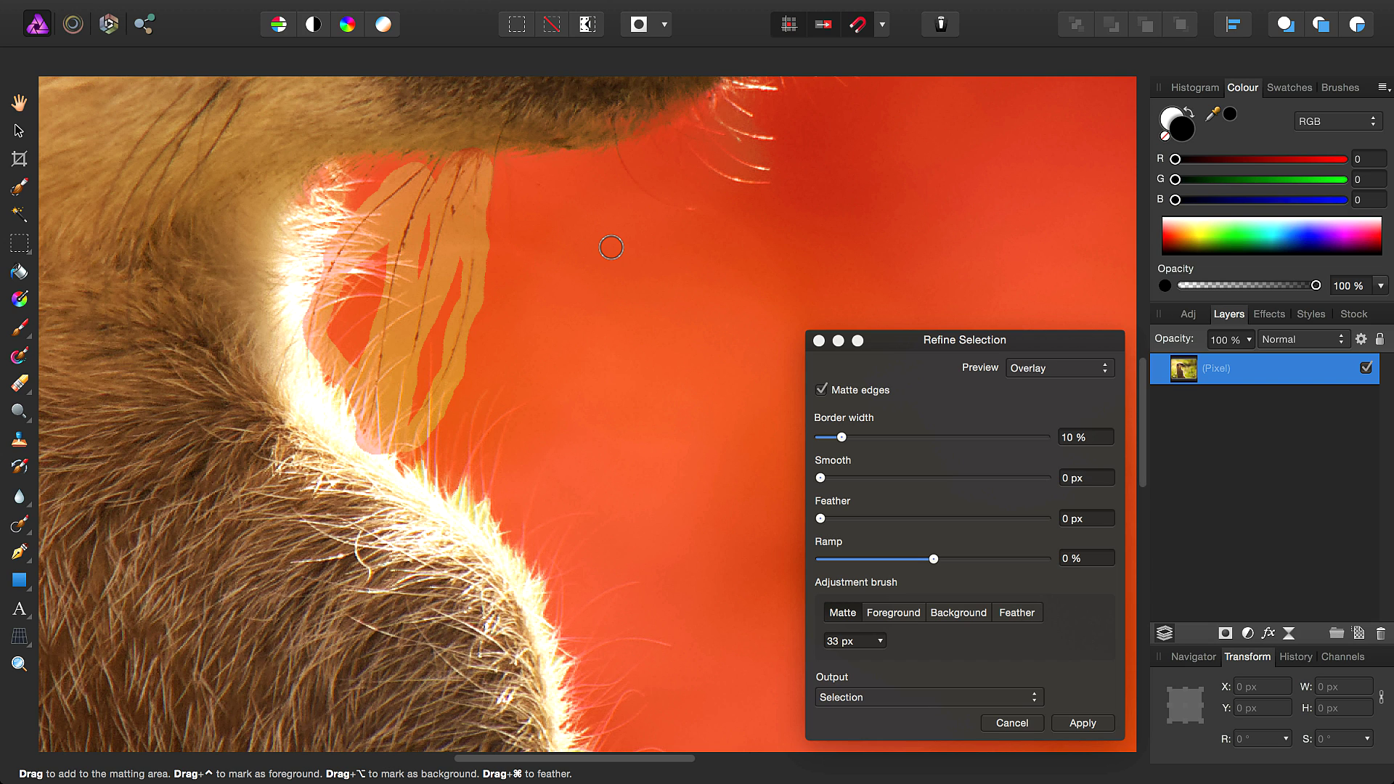
Paint matte at 132 px over the backlit hairs from the throat down along the shoulder
scroll(610, 247, "down", 2)
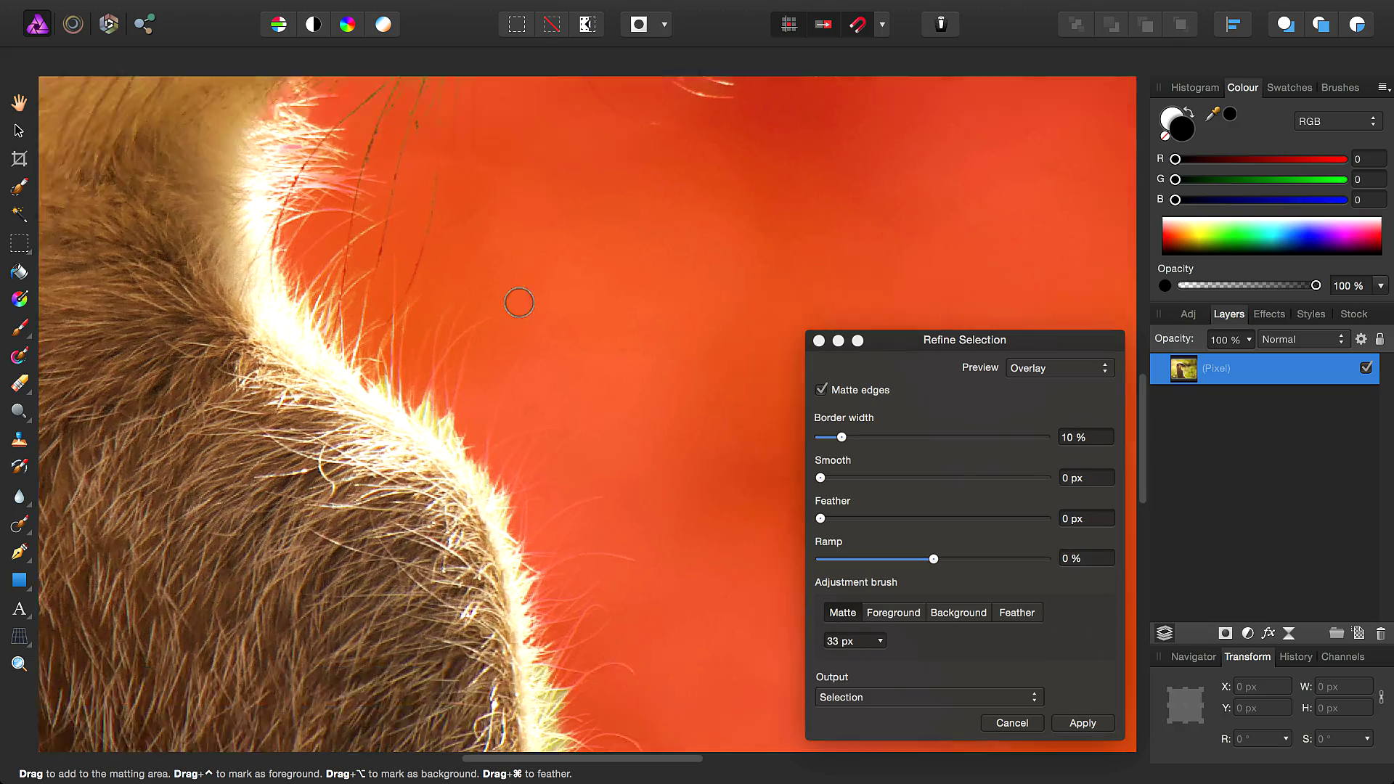
scroll(519, 302, "up", 2)
key("]")
key("]")
key("]")
key("]")
key("]")
key("]")
mouse_move(498, 268)
left_mouse_down()
mouse_move(399, 302)
mouse_move(613, 554)
mouse_move(585, 560)
left_mouse_up()
scroll(644, 488, "down", 4)
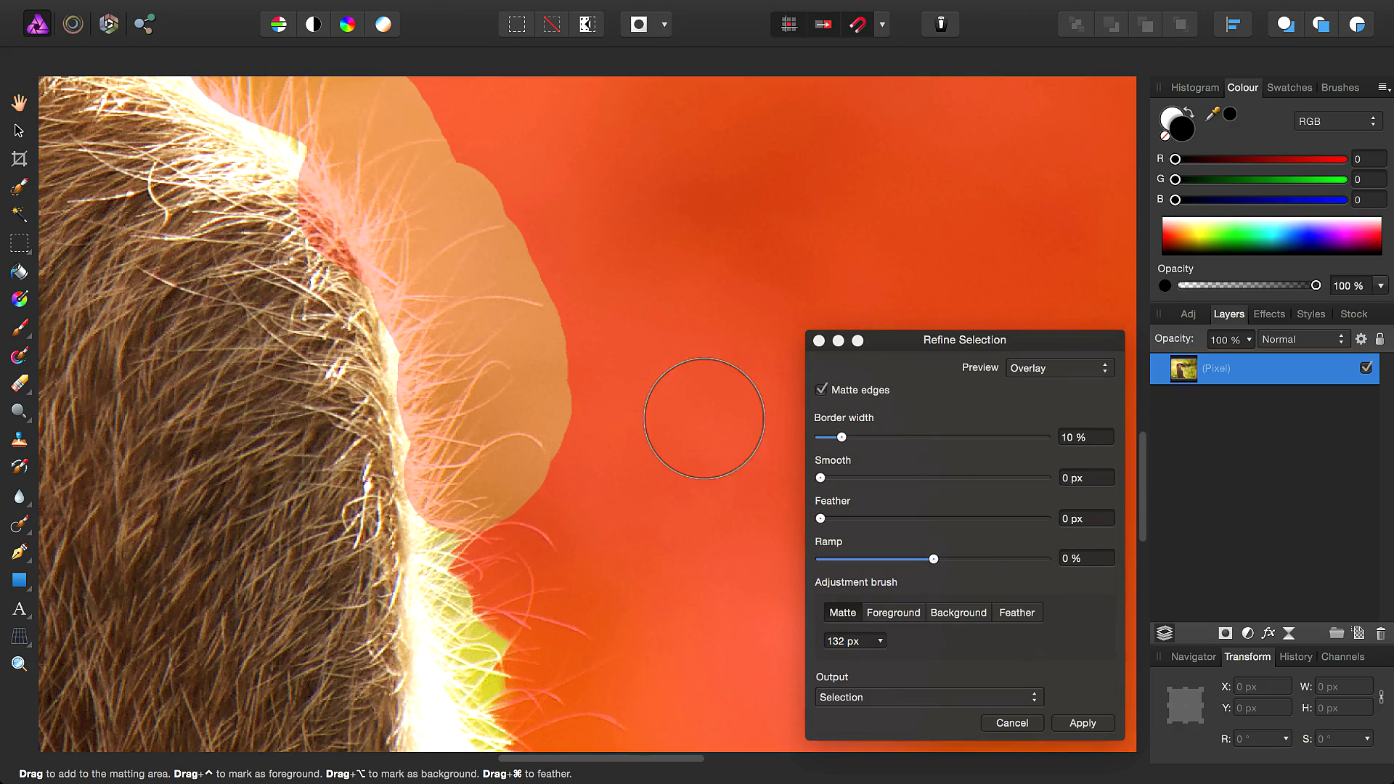
Paint matte at 230 px over the backlit chest fur down to the photo's lower edge
scroll(700, 414, "down", 3)
key("]")
key("]")
key("]")
key("]")
mouse_move(462, 304)
left_mouse_down()
mouse_move(542, 545)
mouse_move(617, 653)
left_mouse_up()
key("bracketright")
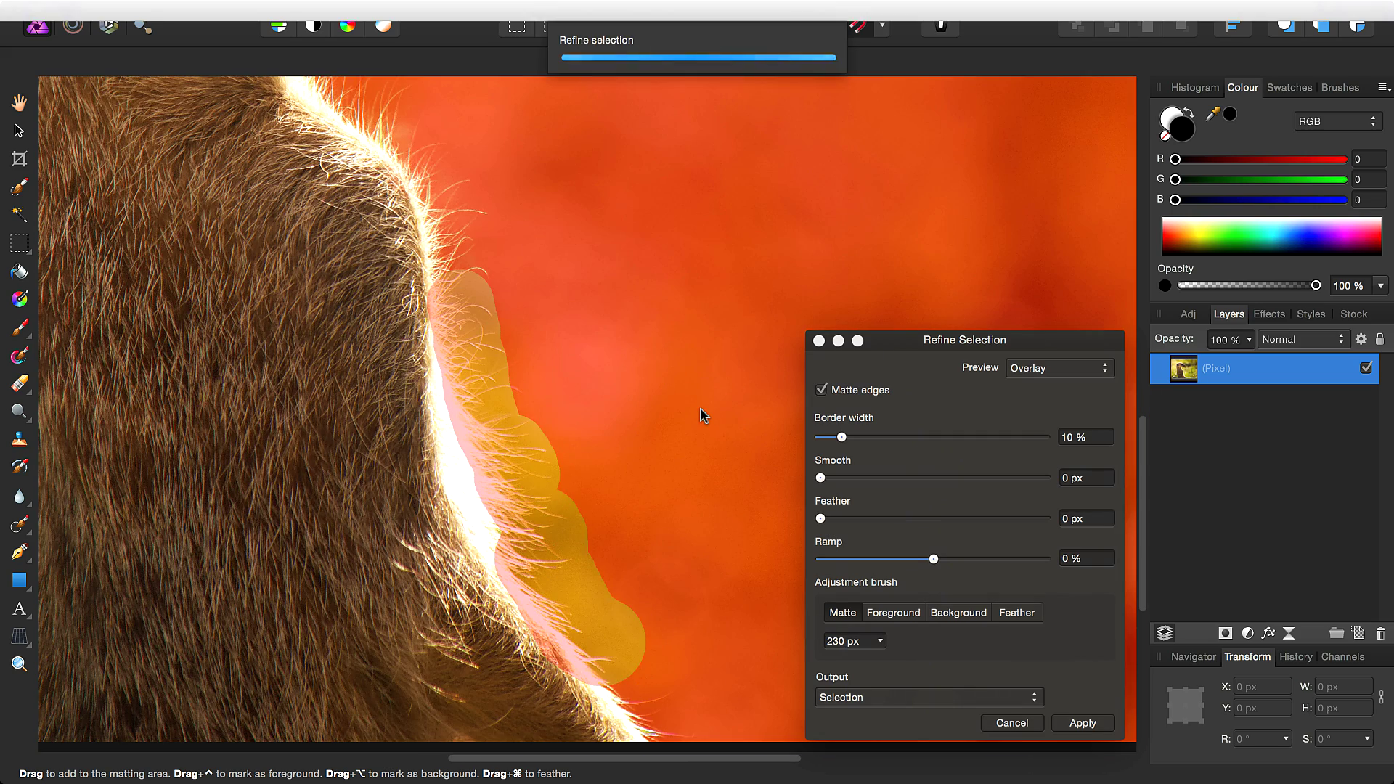
scroll(682, 430, "down", 4)
scroll(682, 430, "right", 3)
mouse_move(381, 315)
left_mouse_down()
mouse_move(339, 277)
mouse_move(341, 224)
left_mouse_up()
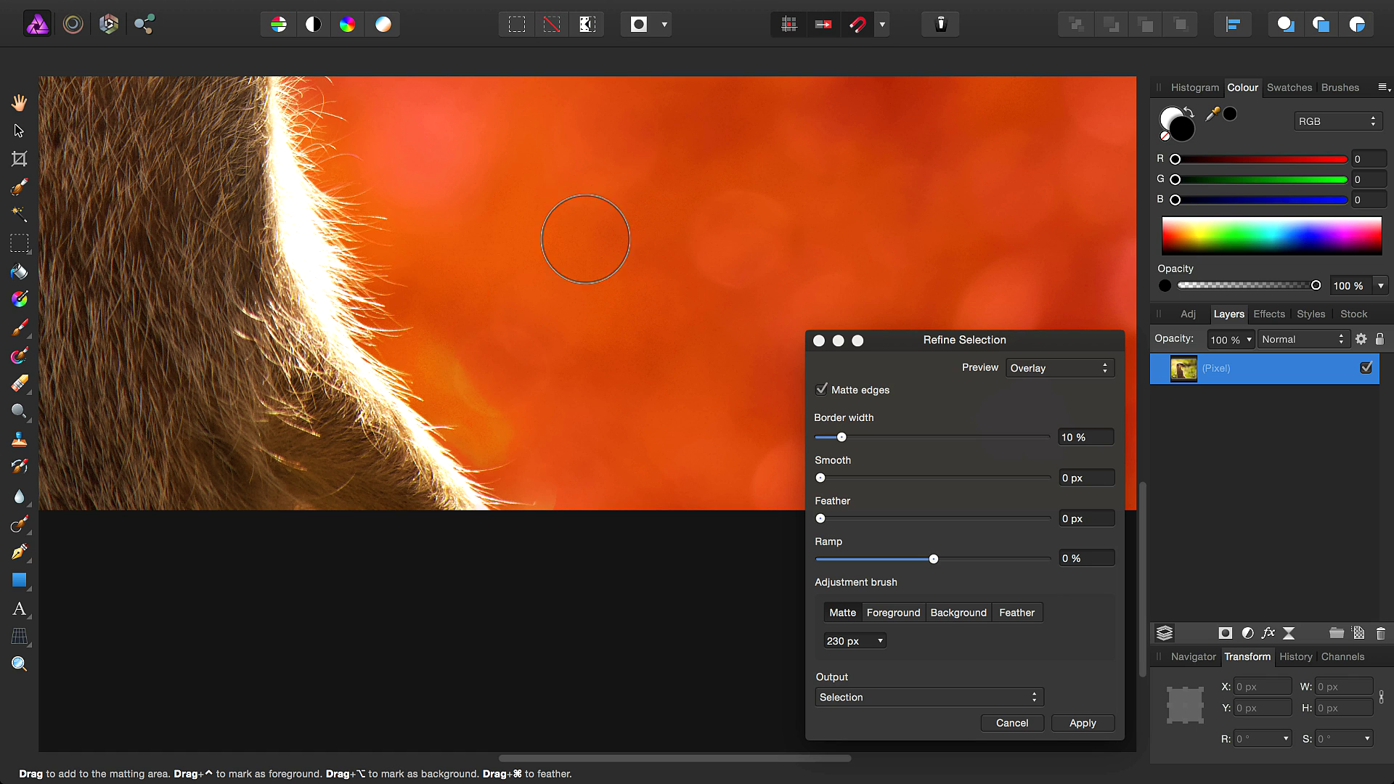
left_click_drag(444, 392, 630, 653)
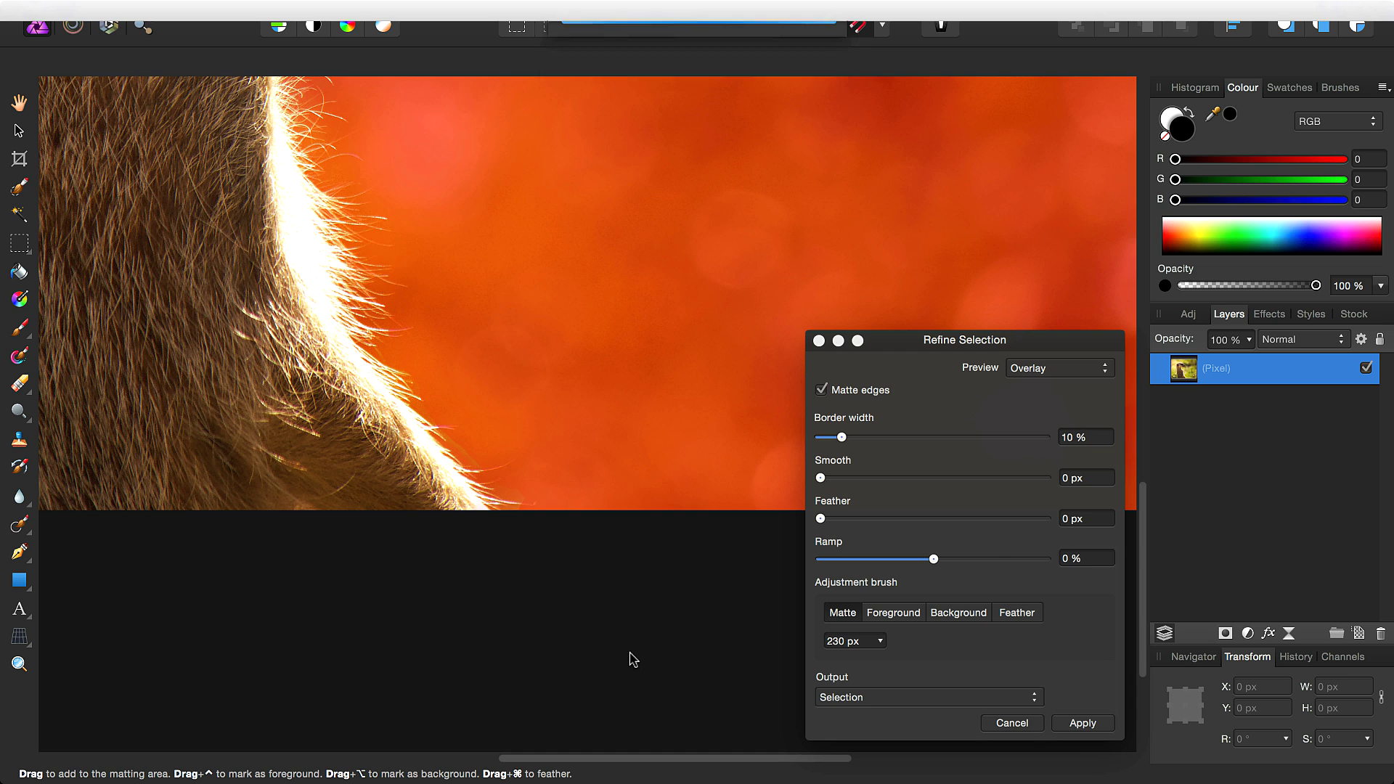
Apply the refinement as a selection, convert it into a mask on the photo layer and deselect
key("super+0")
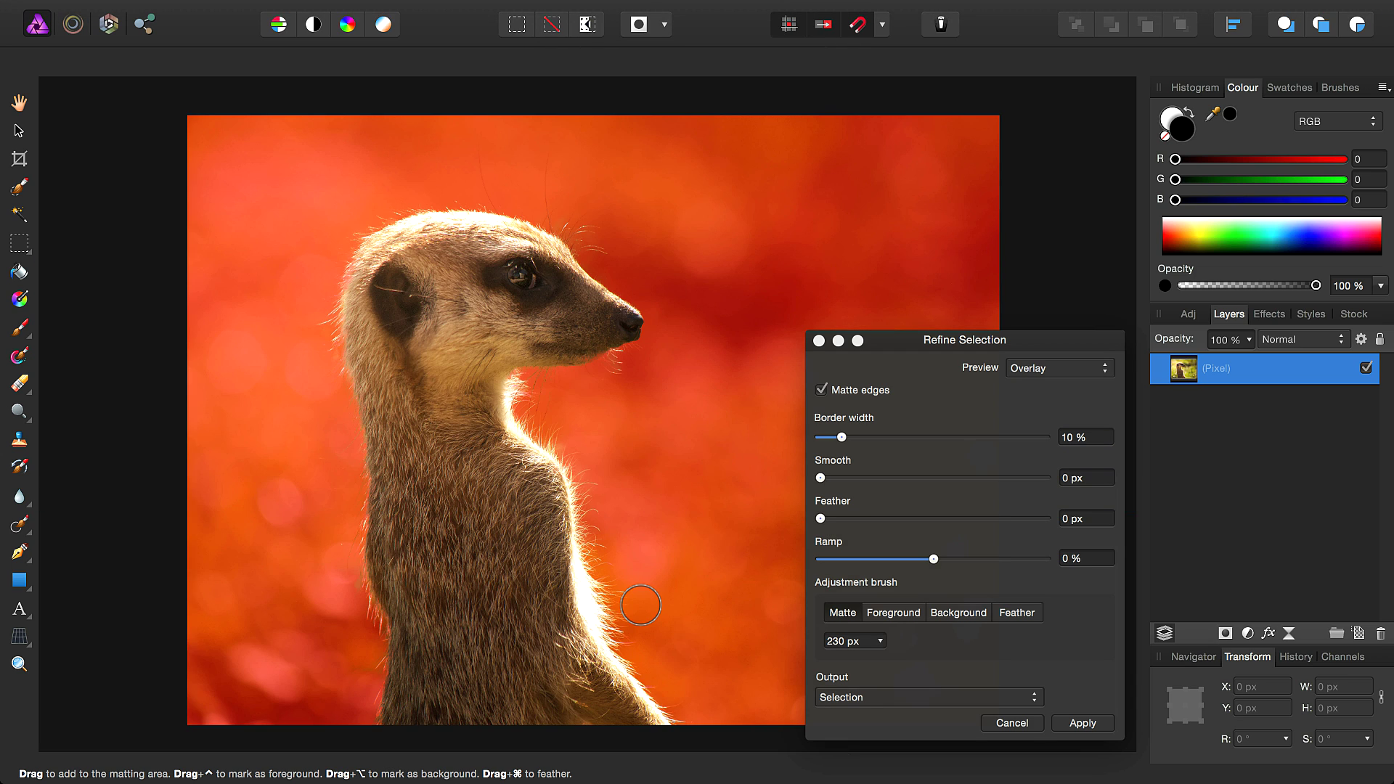
left_click(1072, 723)
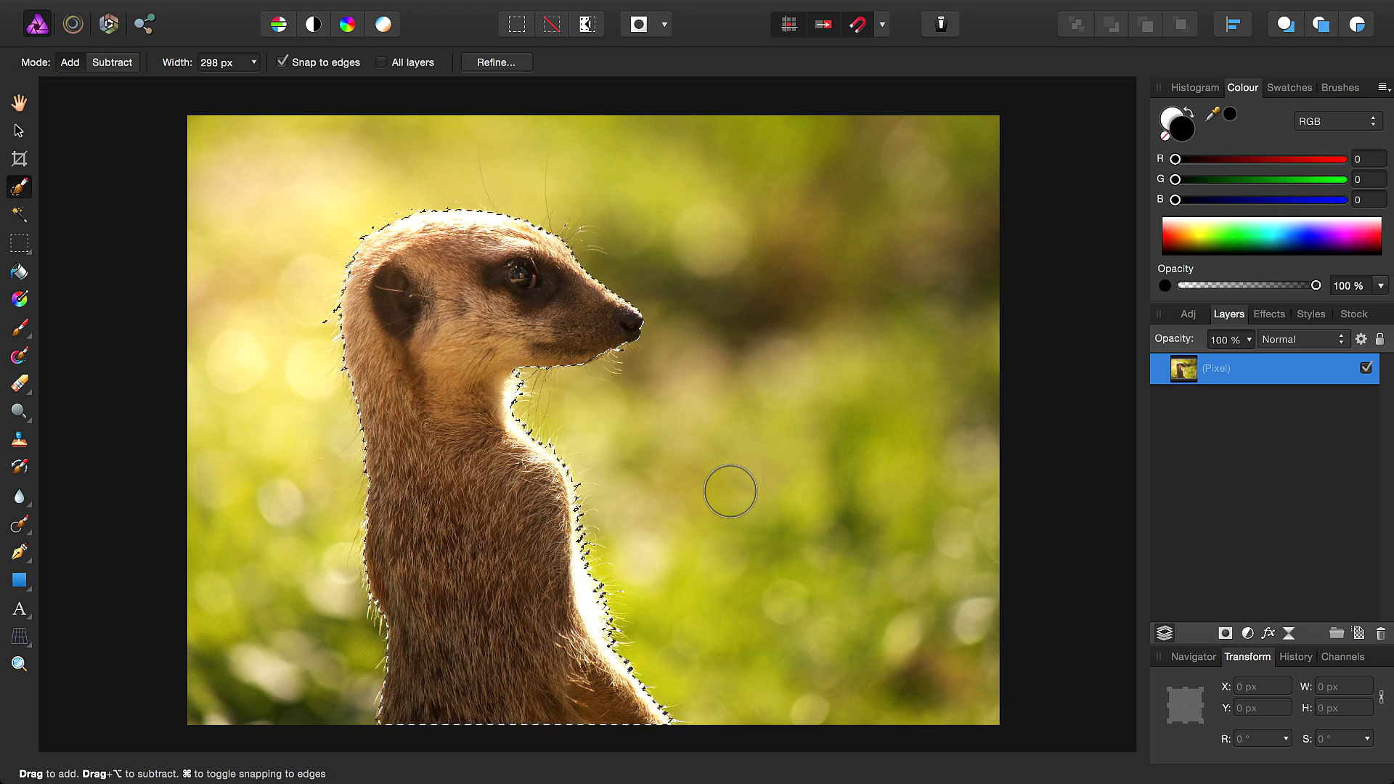
left_click(1226, 634)
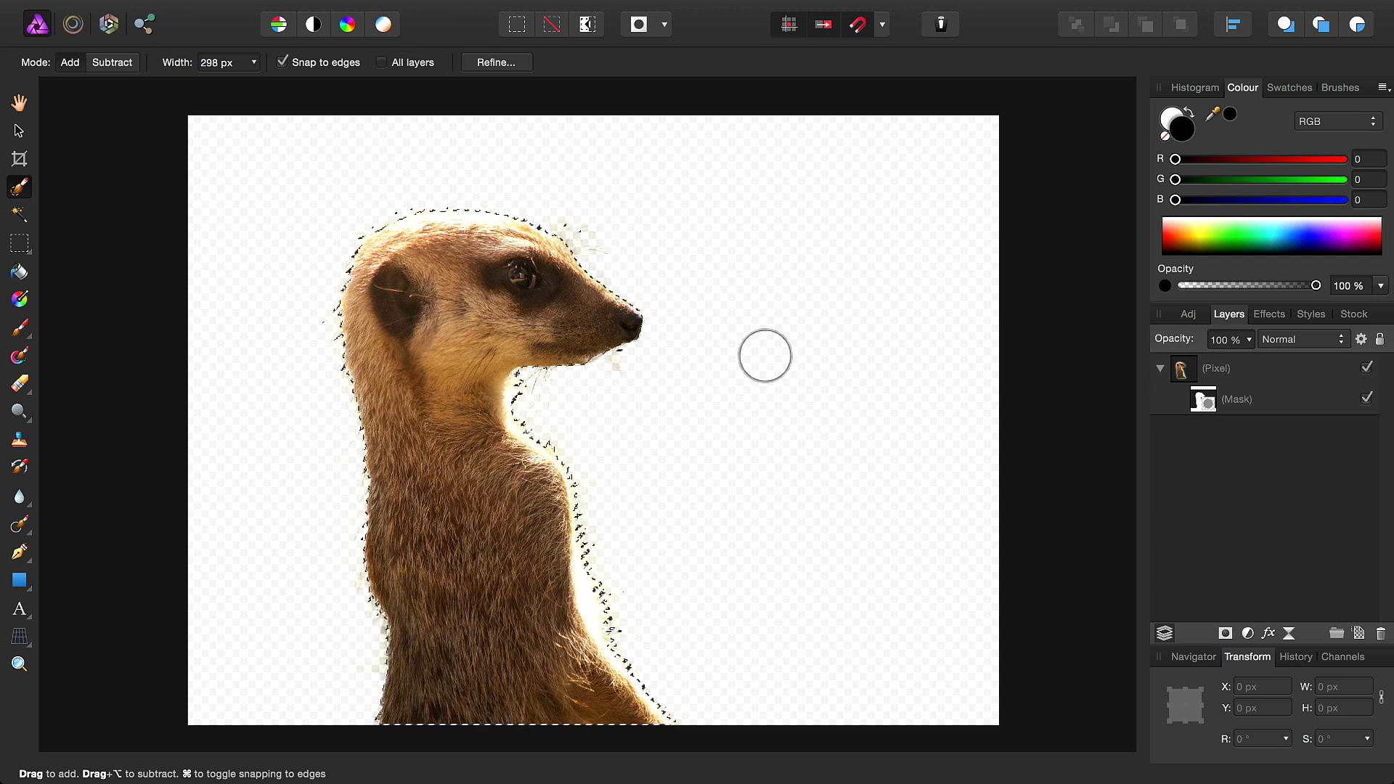
key("super+d")
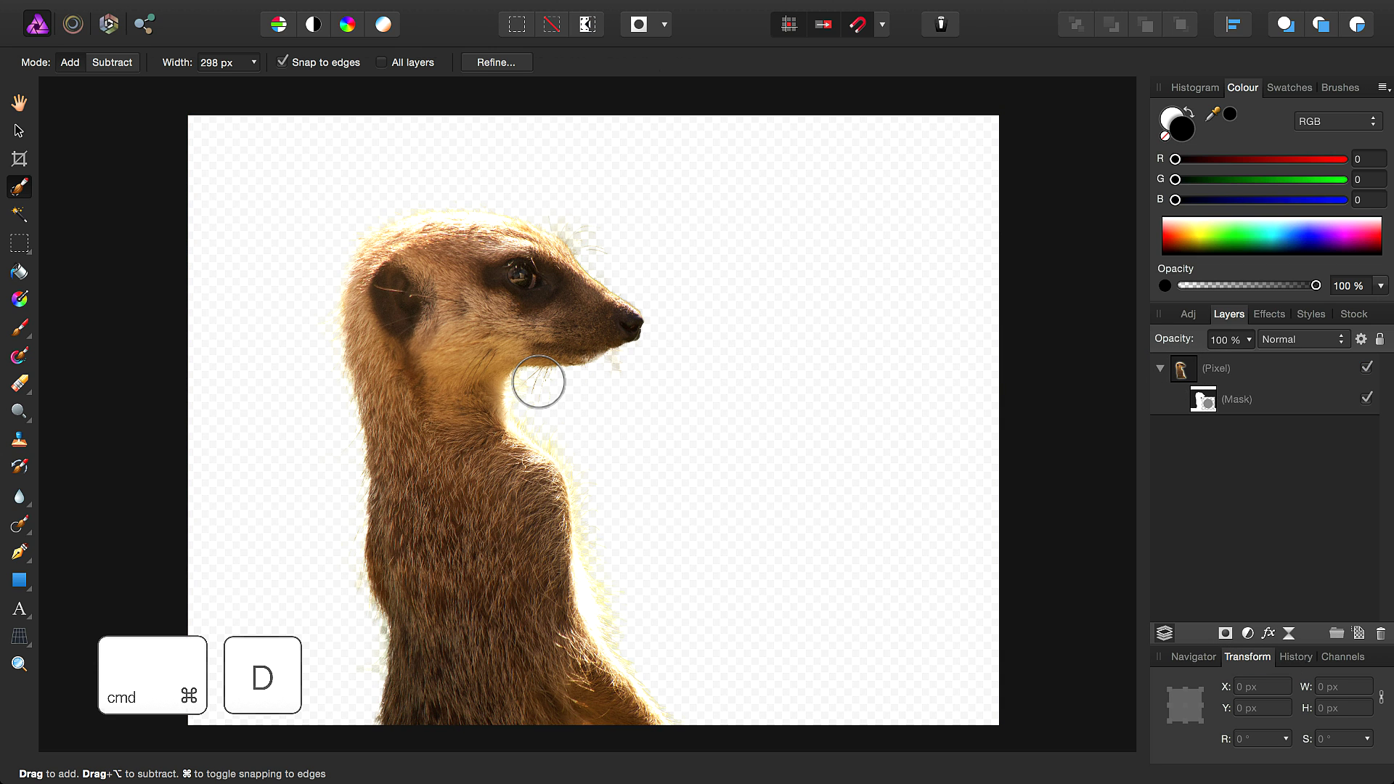
Switch to the Pan tool and open the photo layer's mask for refinement
key("h")
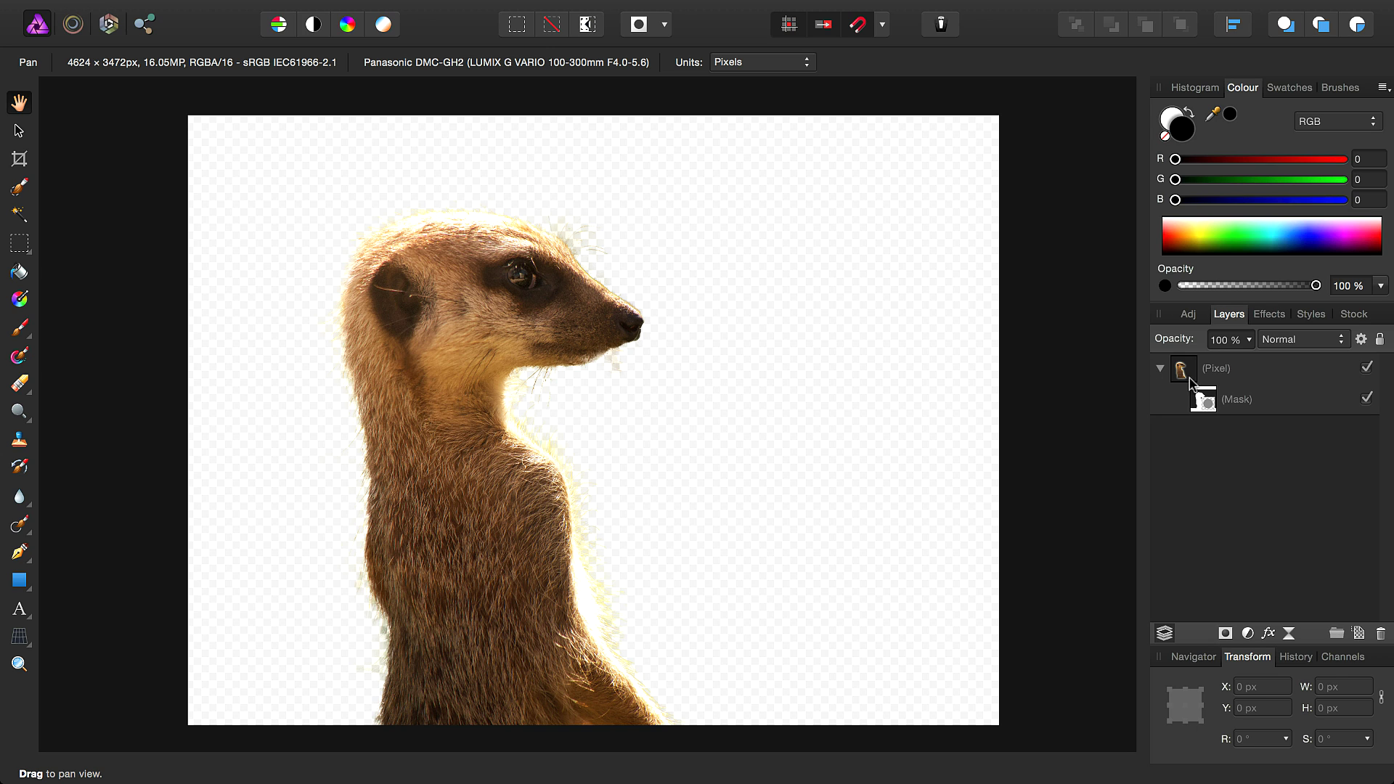
right_click(1203, 400)
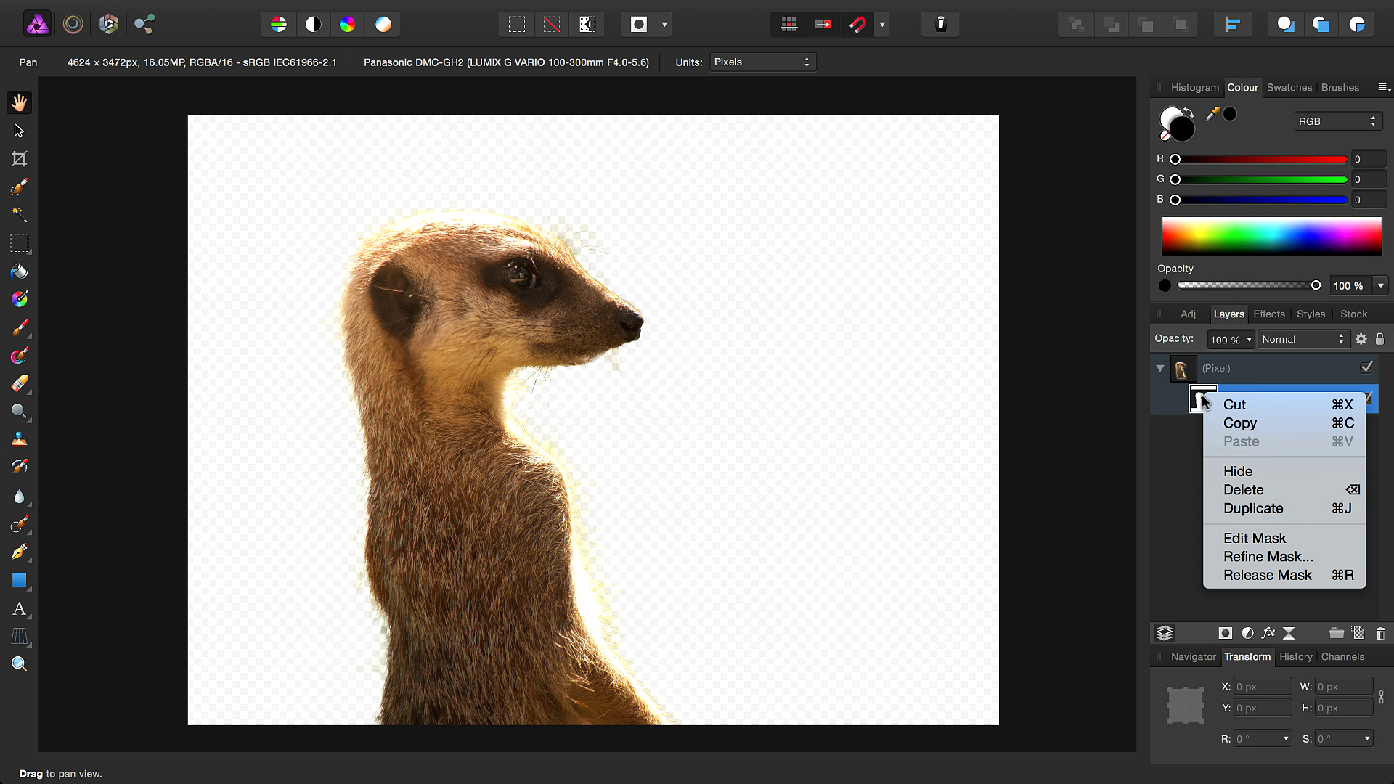
left_click(1264, 557)
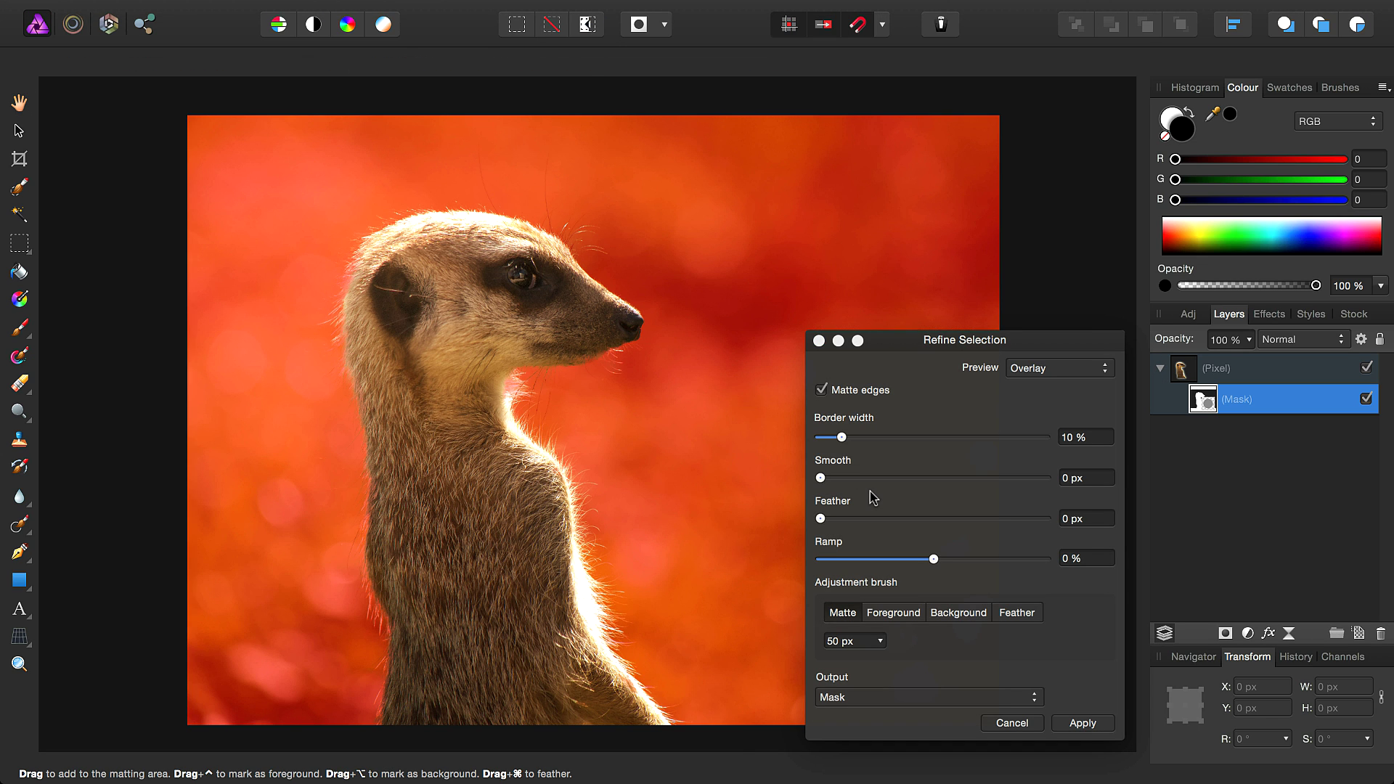
Mark the fur at the back of the head, beside the dark ear, as foreground with a 133 px brush
scroll(450, 424, "up", 10)
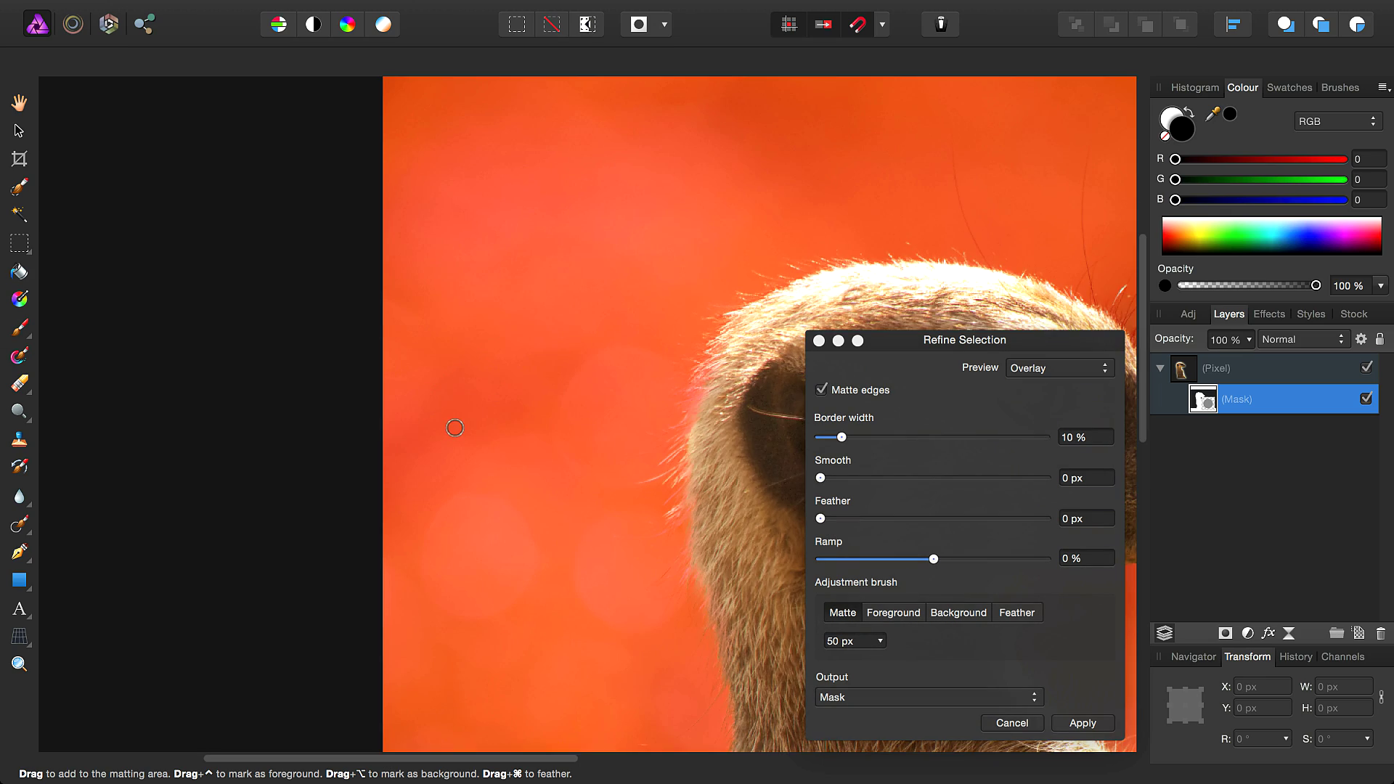
scroll(370, 433, "up", 4)
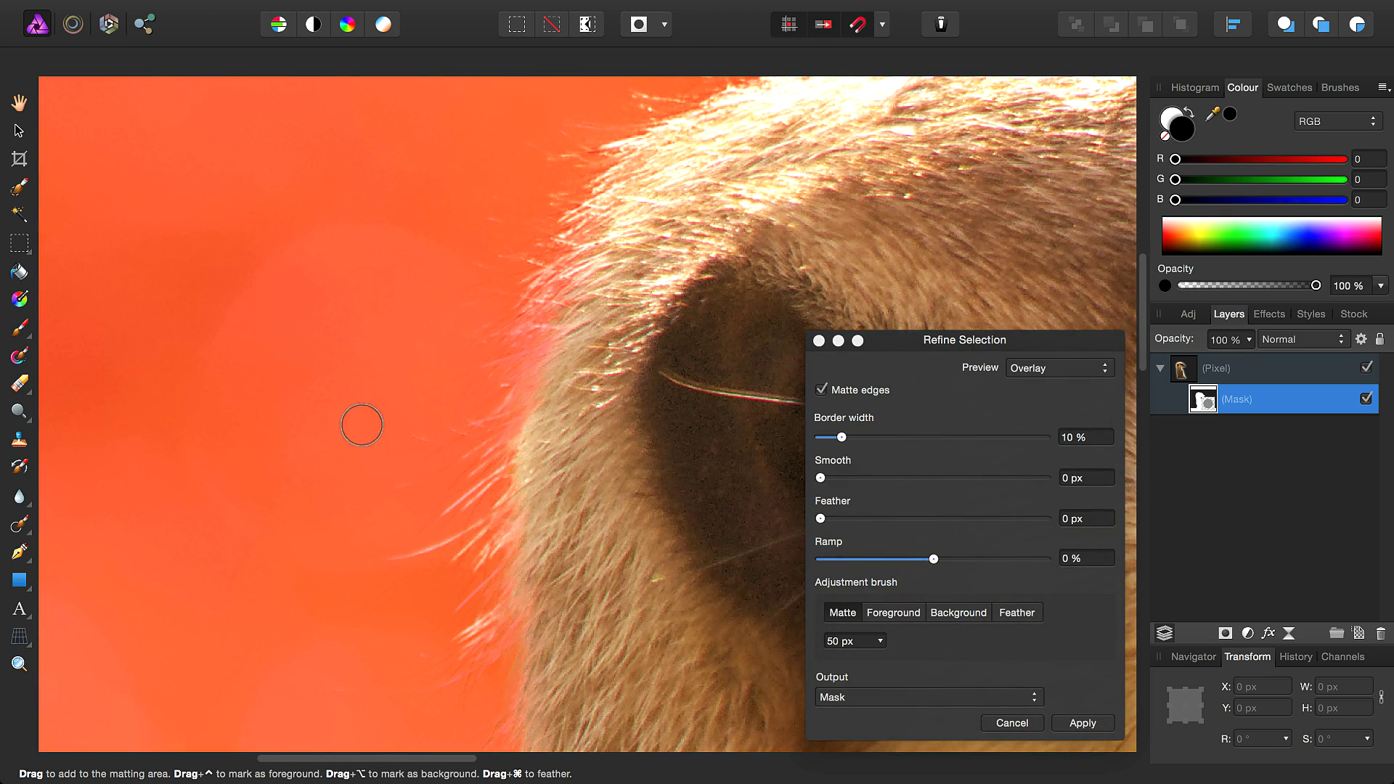
key("]")
key("]")
key("]")
key("]")
key("]")
key("]")
key("]")
scroll(596, 381, "right", 1)
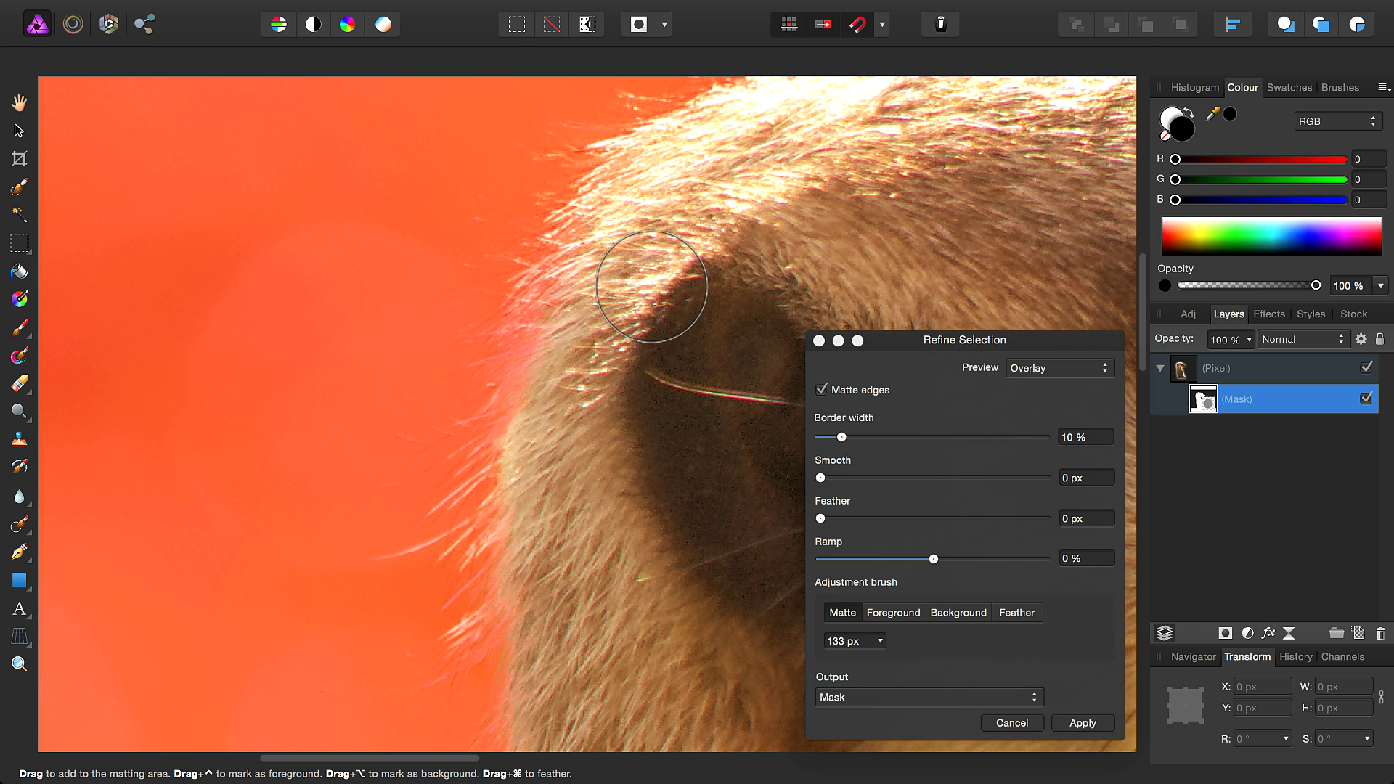
mouse_move(585, 311)
left_mouse_down("ctrl")
mouse_move(550, 414)
mouse_move(579, 334)
mouse_move(602, 342)
mouse_move(577, 357)
mouse_move(570, 386)
mouse_move(678, 373)
left_mouse_up("ctrl")
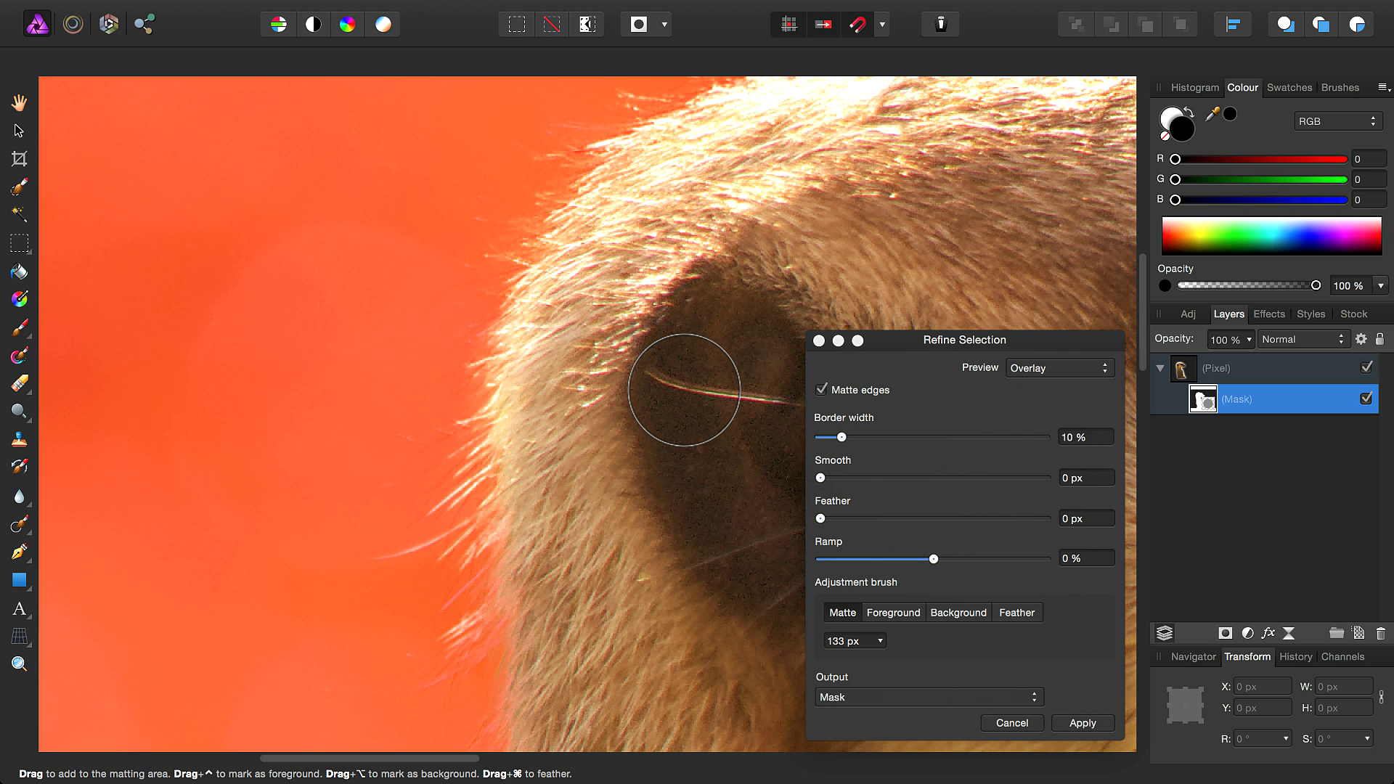
Preview the cut-out as Transparent and examine the fur edges from the throat down to the chest
scroll(626, 401, "down", 5)
scroll(578, 396, "down", 5)
scroll(579, 397, "right", 5)
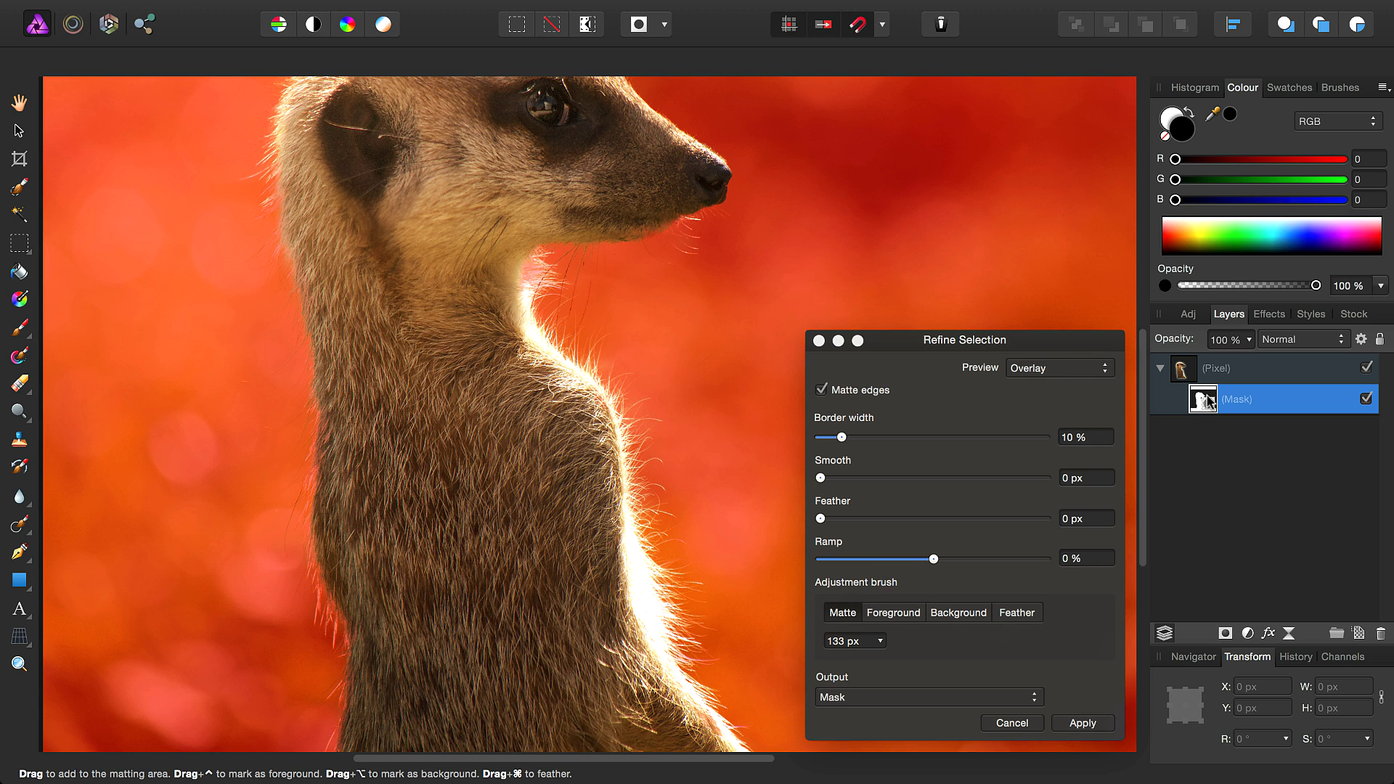
left_click(1067, 368)
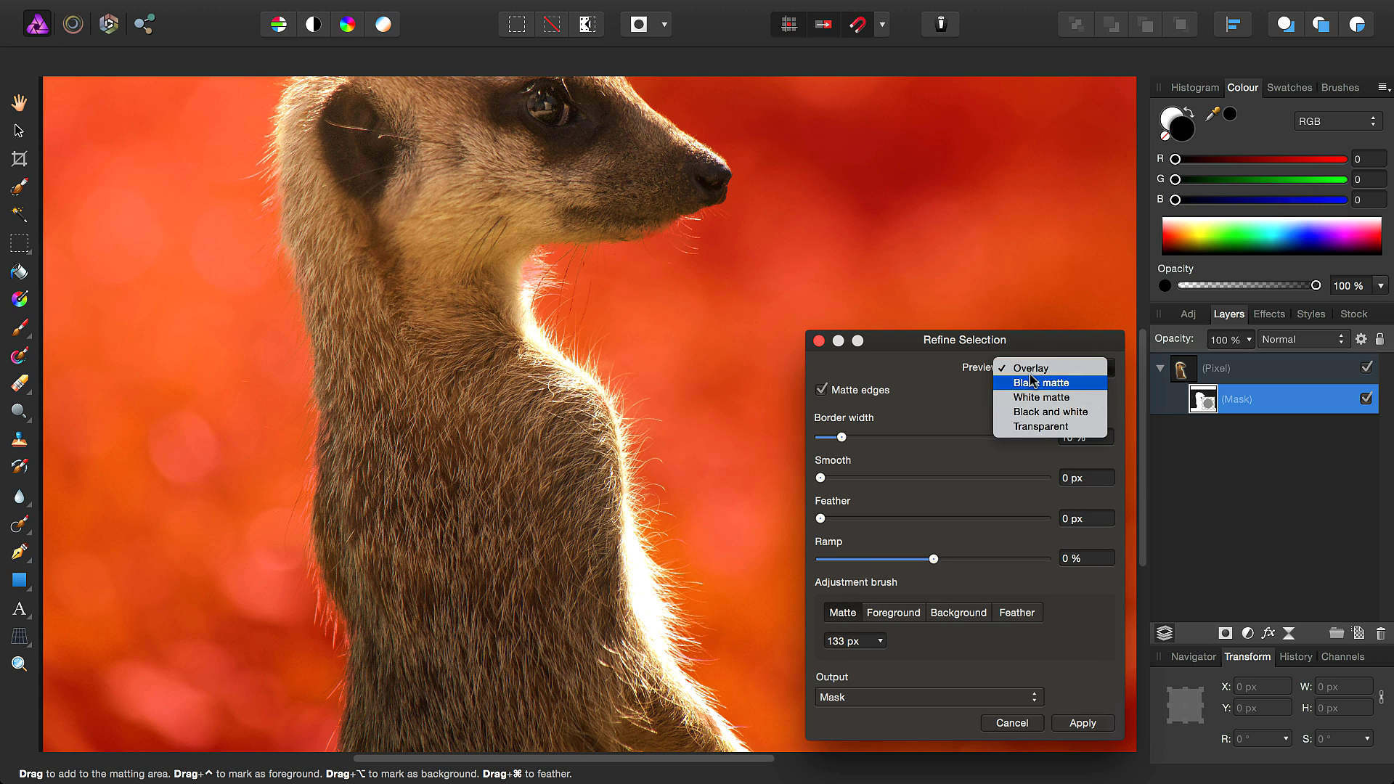
left_click(1044, 426)
left_click_drag(581, 363, 638, 436)
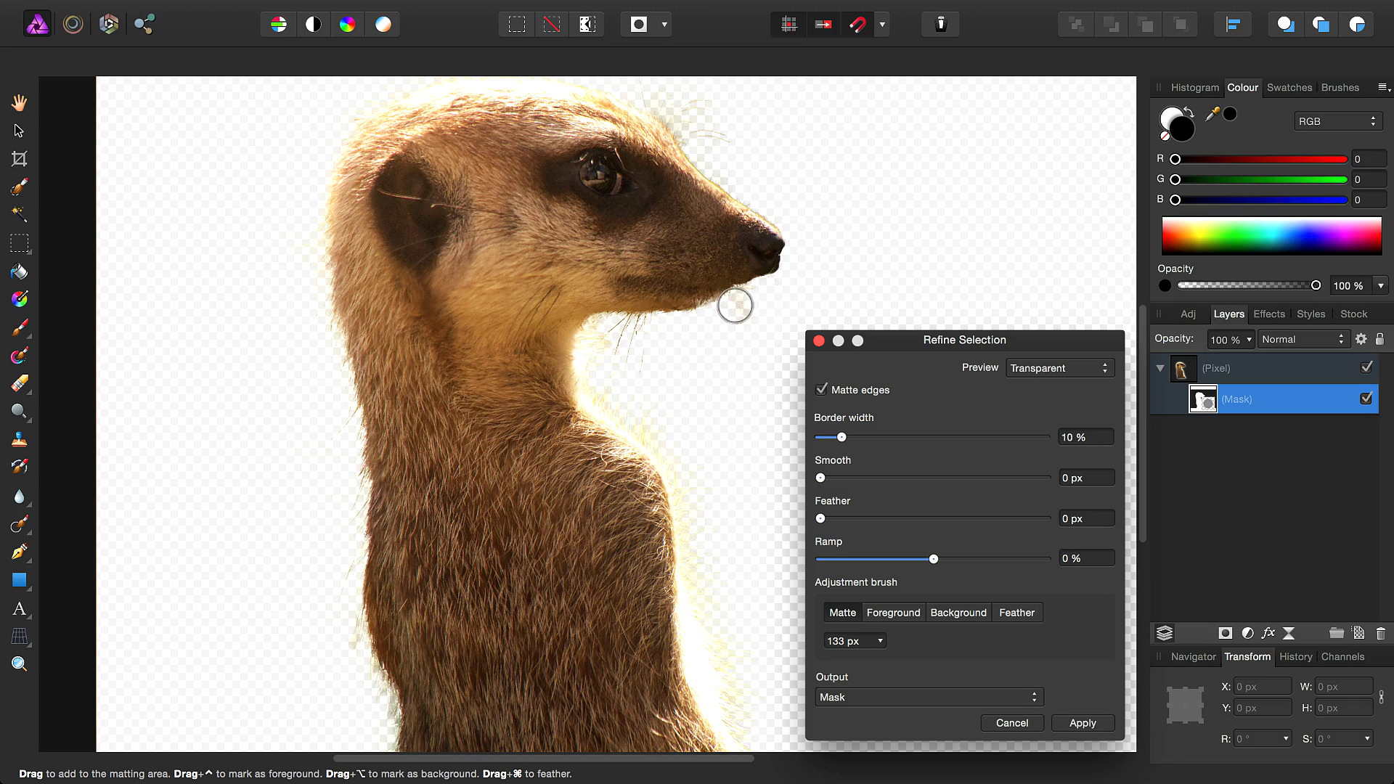
scroll(663, 470, "up", 10)
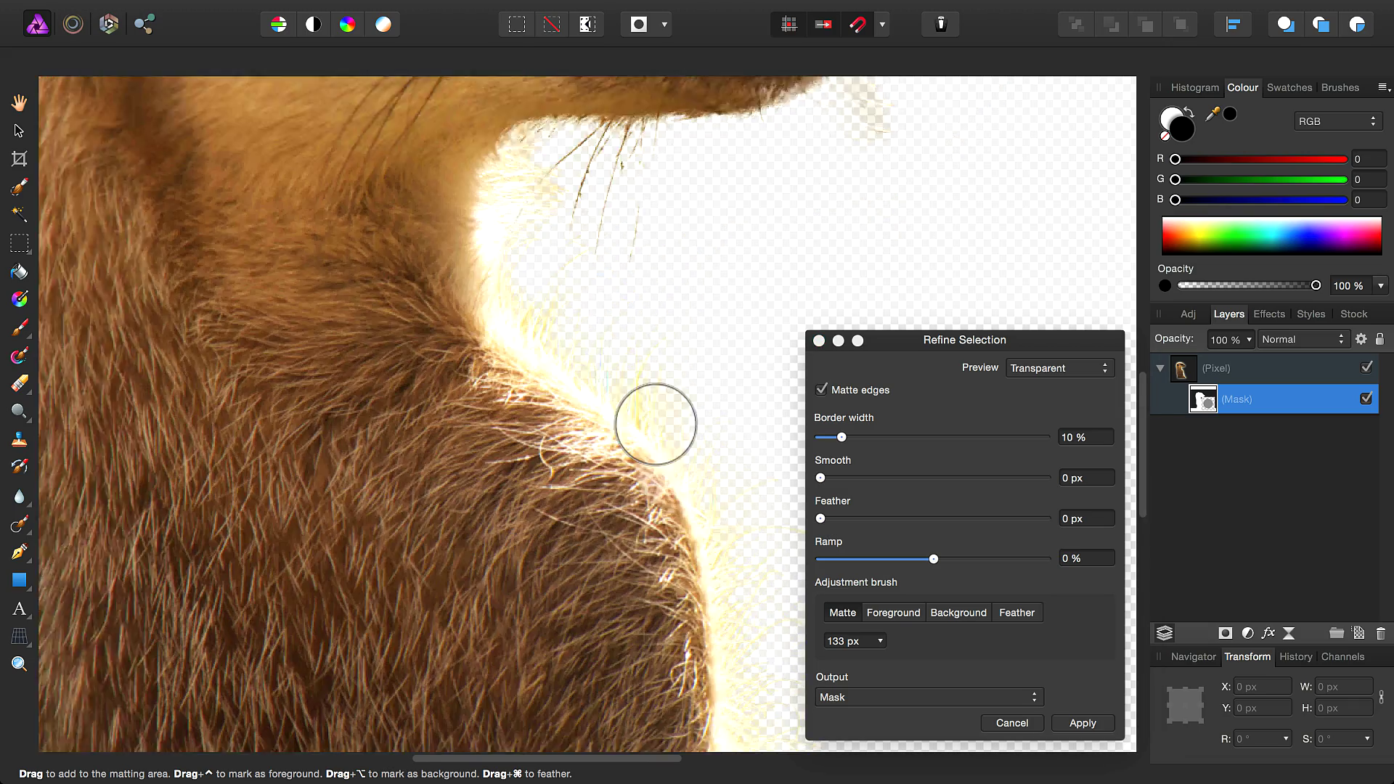
scroll(656, 424, "up", 5)
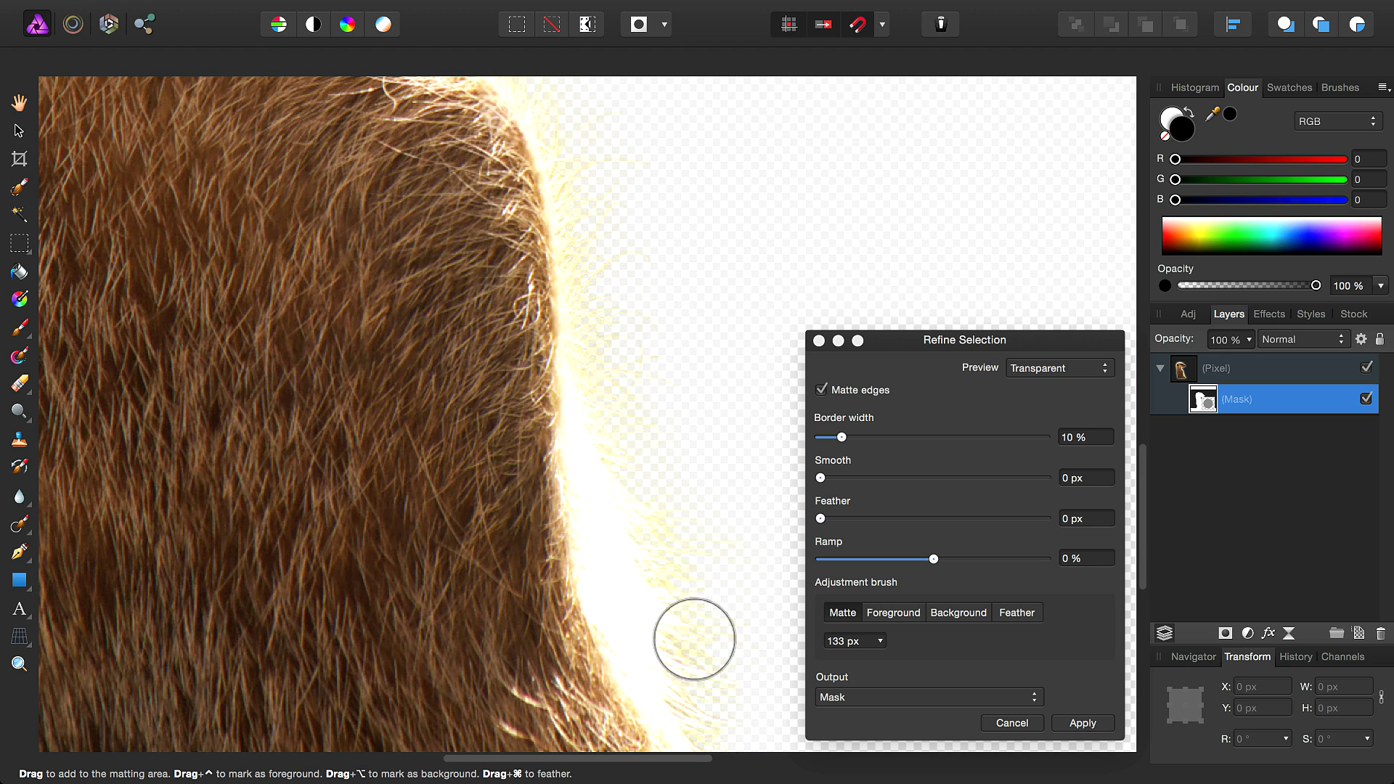
scroll(695, 639, "right", 3)
Check the chest fur against a Black matte preview and set the preview to Black and white
left_click(1105, 371)
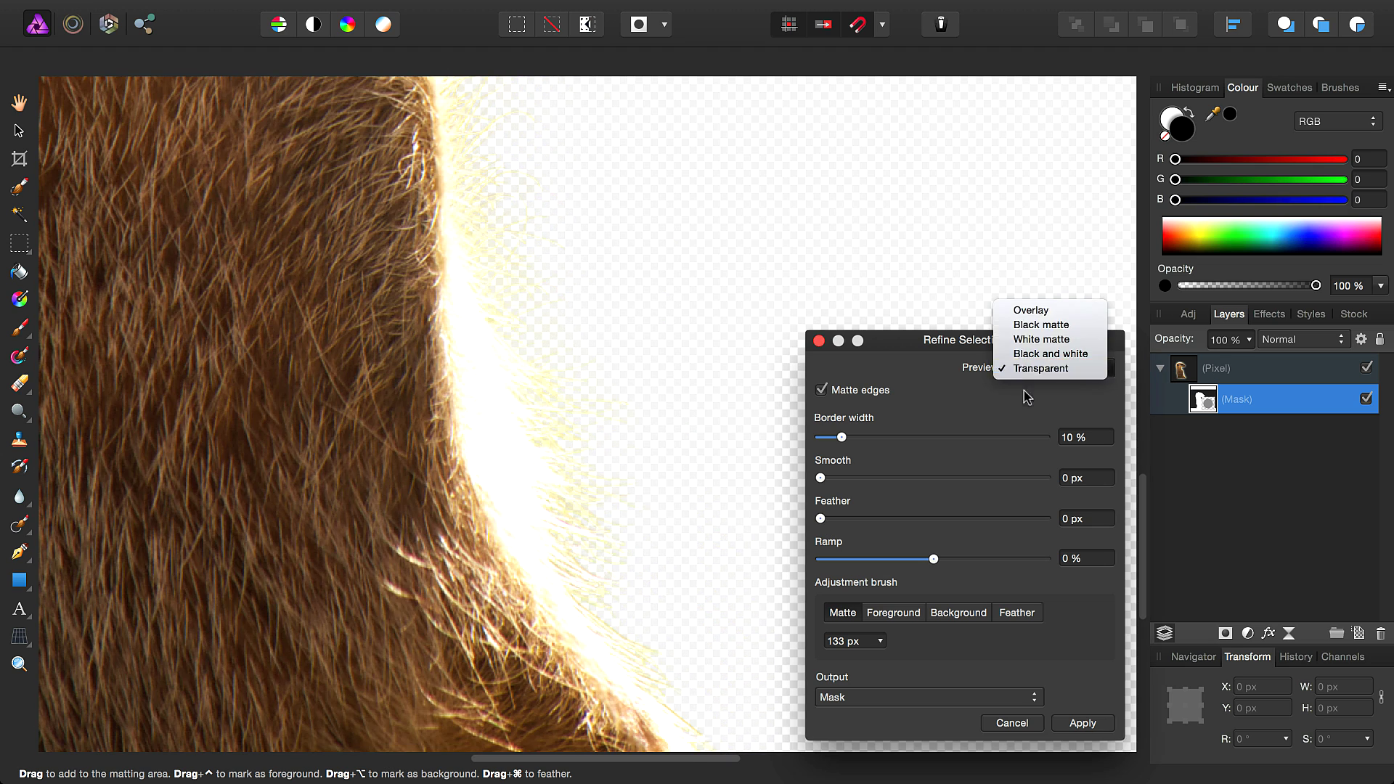
left_click(1041, 325)
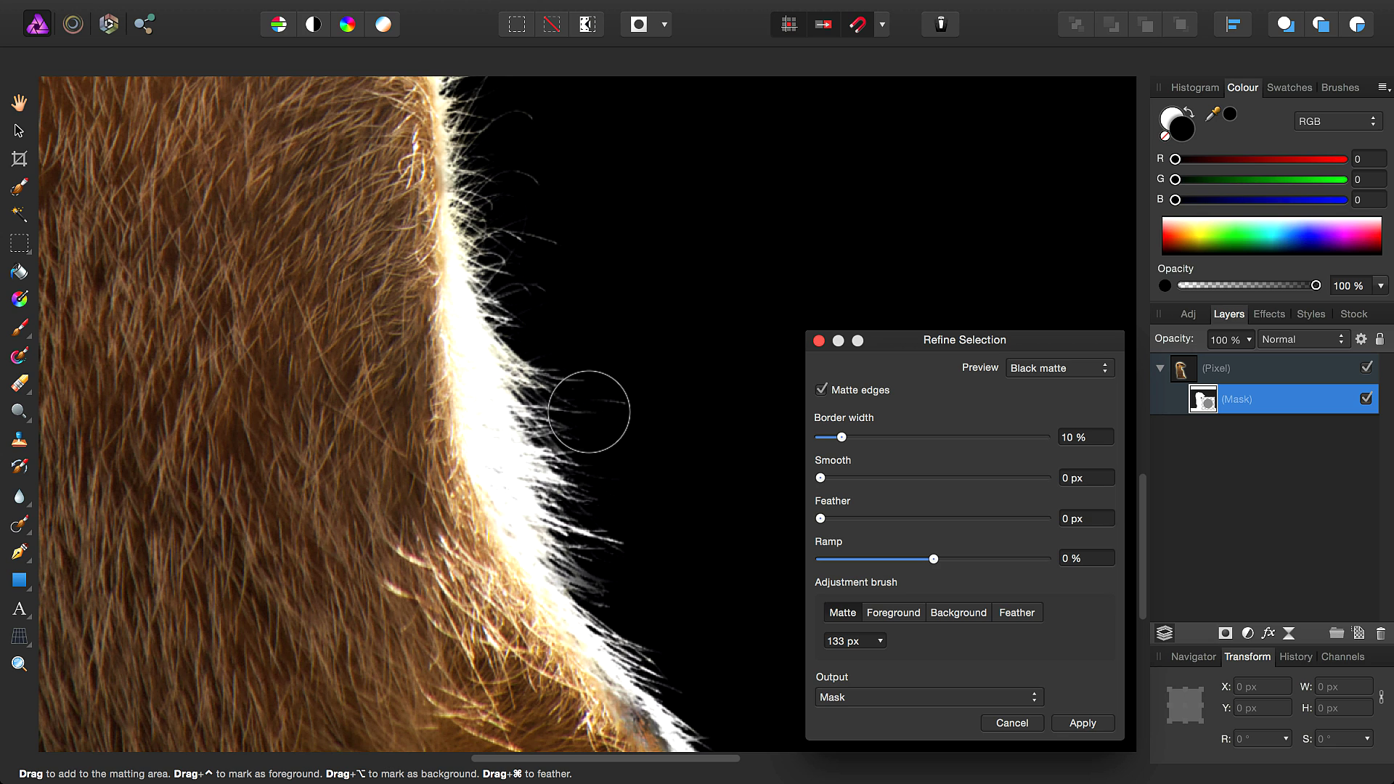
left_click(1023, 374)
left_click(1033, 398)
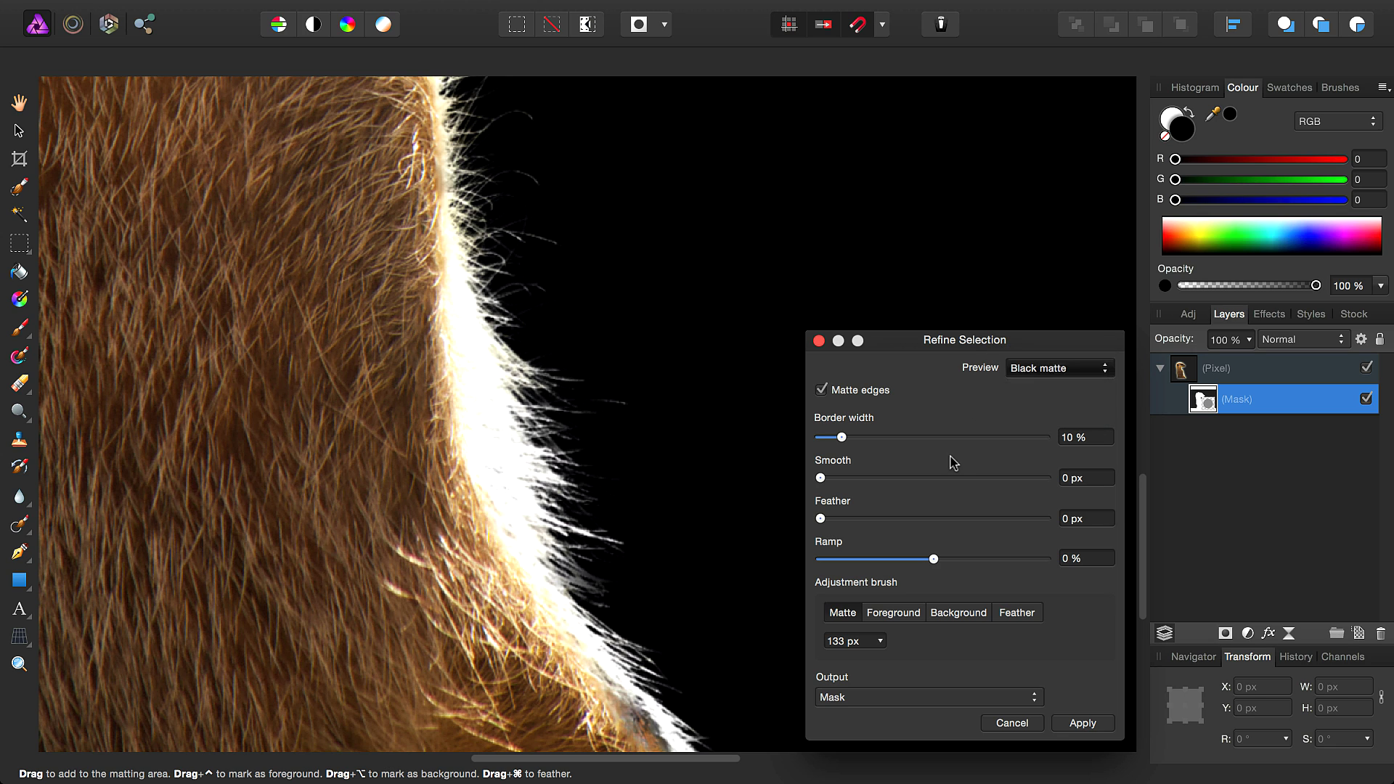
scroll(634, 295, "down", 6)
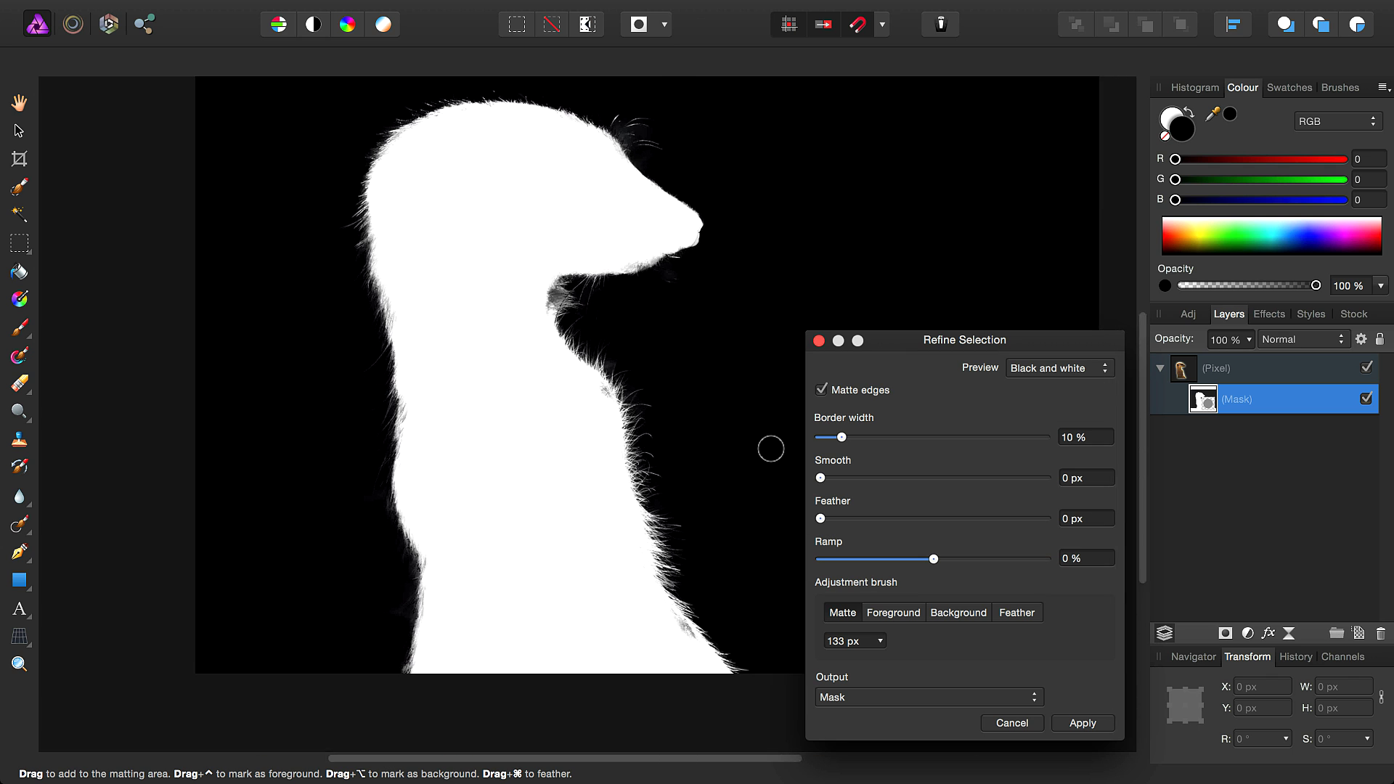
Mark the faint grey haze between the backlit hairs near the throat as background with a 50 px brush
scroll(569, 491, "up", 5)
scroll(554, 498, "up", 5)
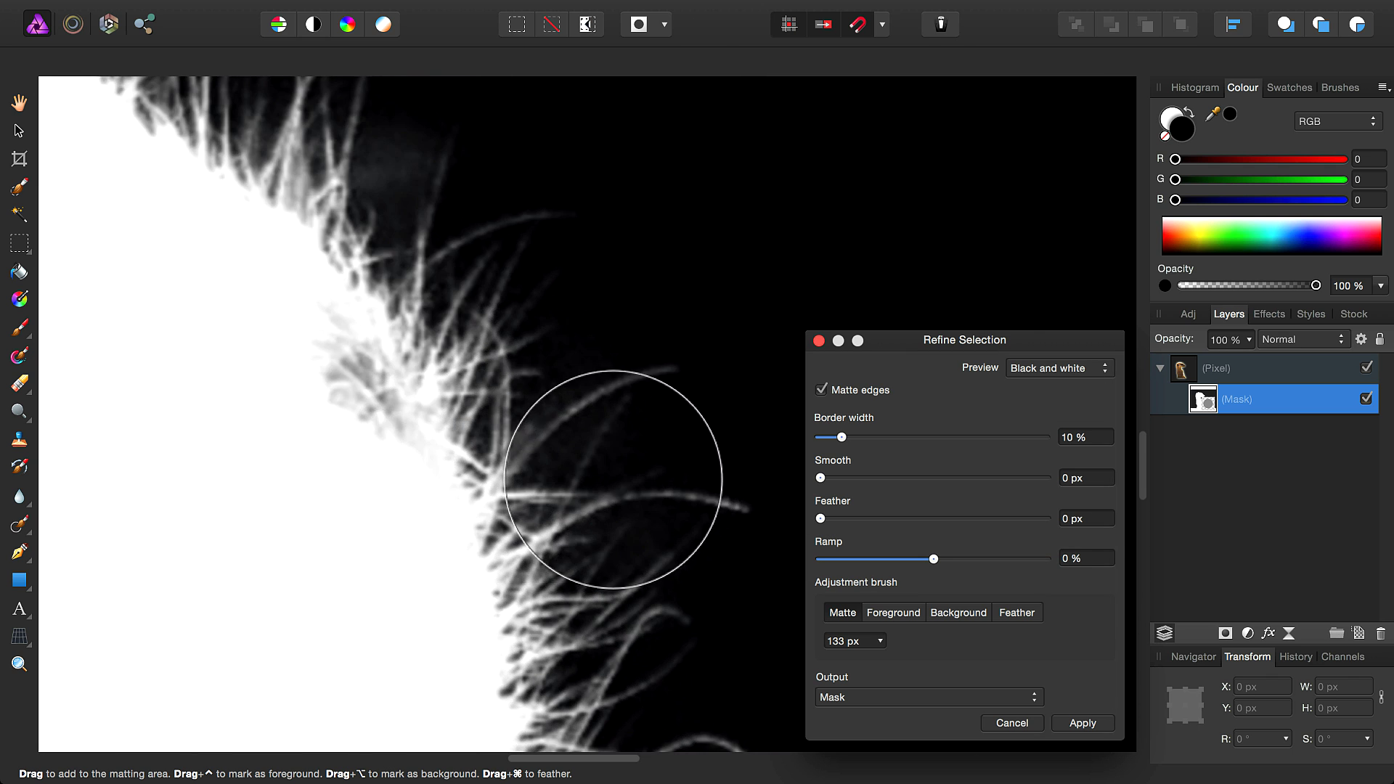
key("bracketleft")
key("bracketleft")
key("bracketleft")
key("bracketleft")
key("bracketleft")
key("bracketleft")
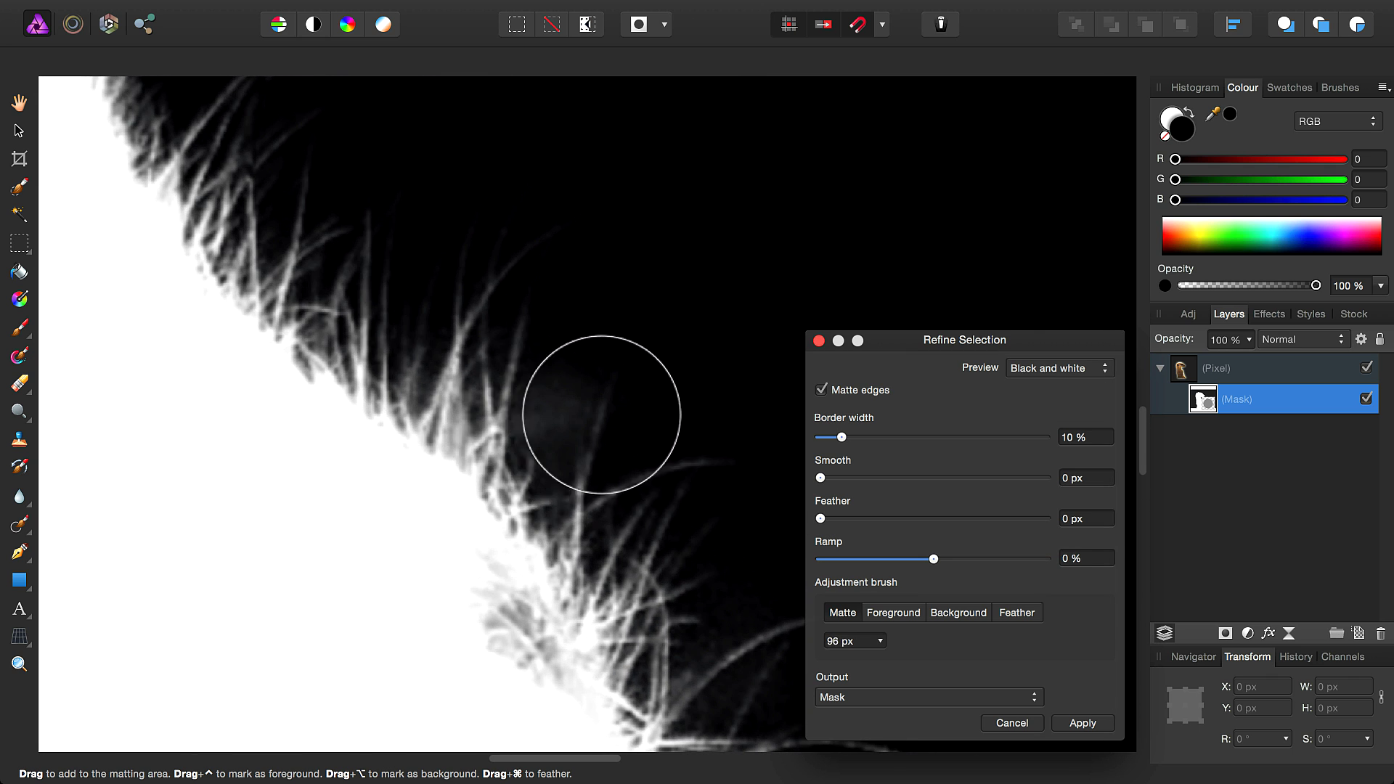
left_click_drag(598, 409, 513, 397)
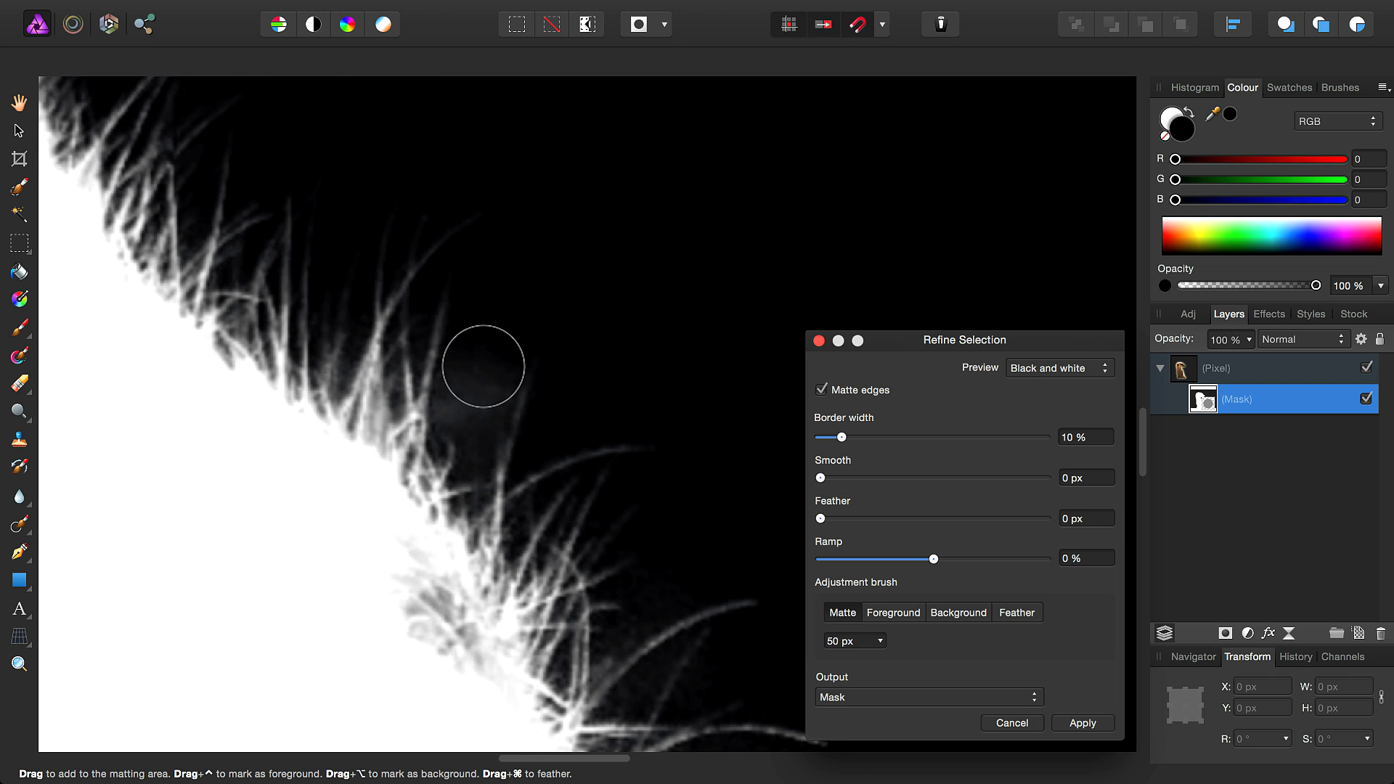
key("alt")
mouse_move(482, 363)
left_mouse_down()
mouse_move(470, 410)
mouse_move(506, 326)
mouse_move(473, 400)
left_mouse_up()
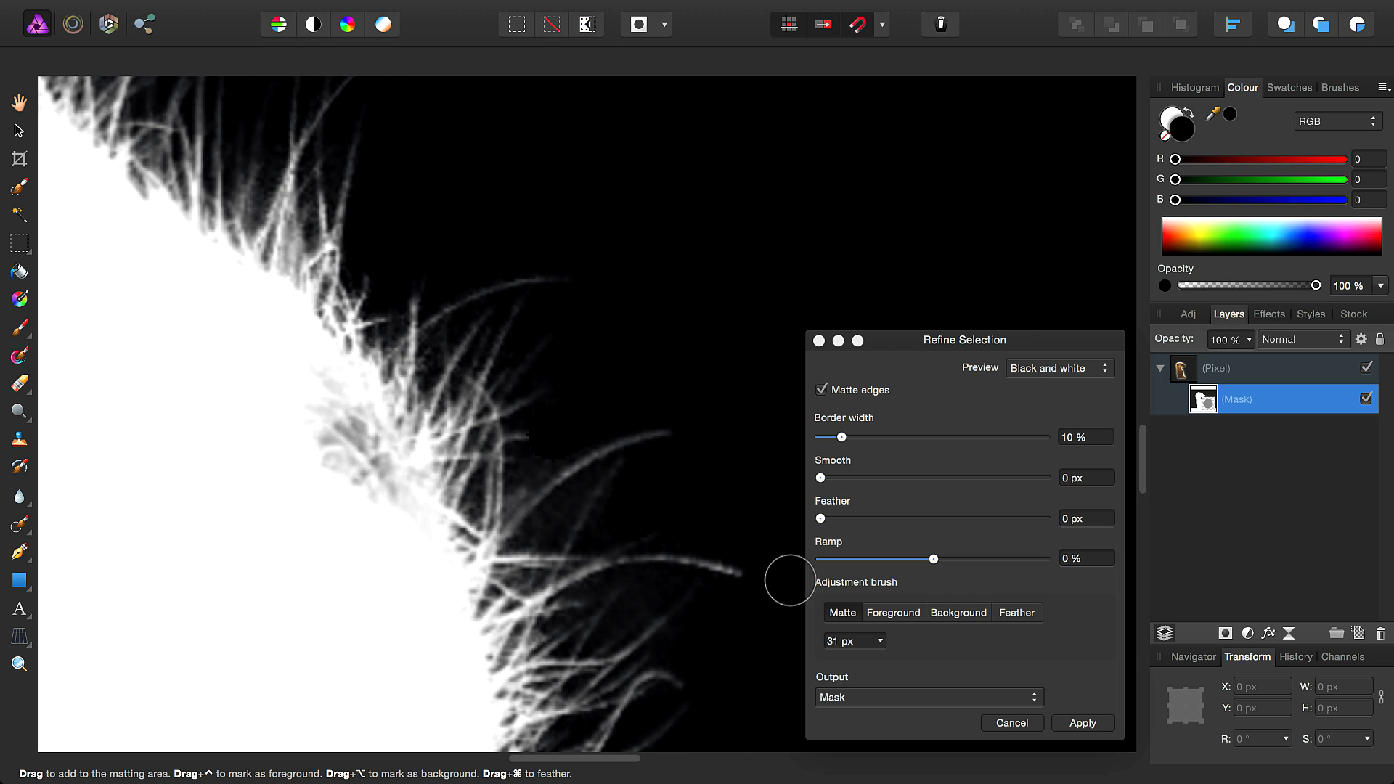
Clear the grey haze between the long curved shoulder hairs as background with a 14 px brush
scroll(616, 461, "up", 5)
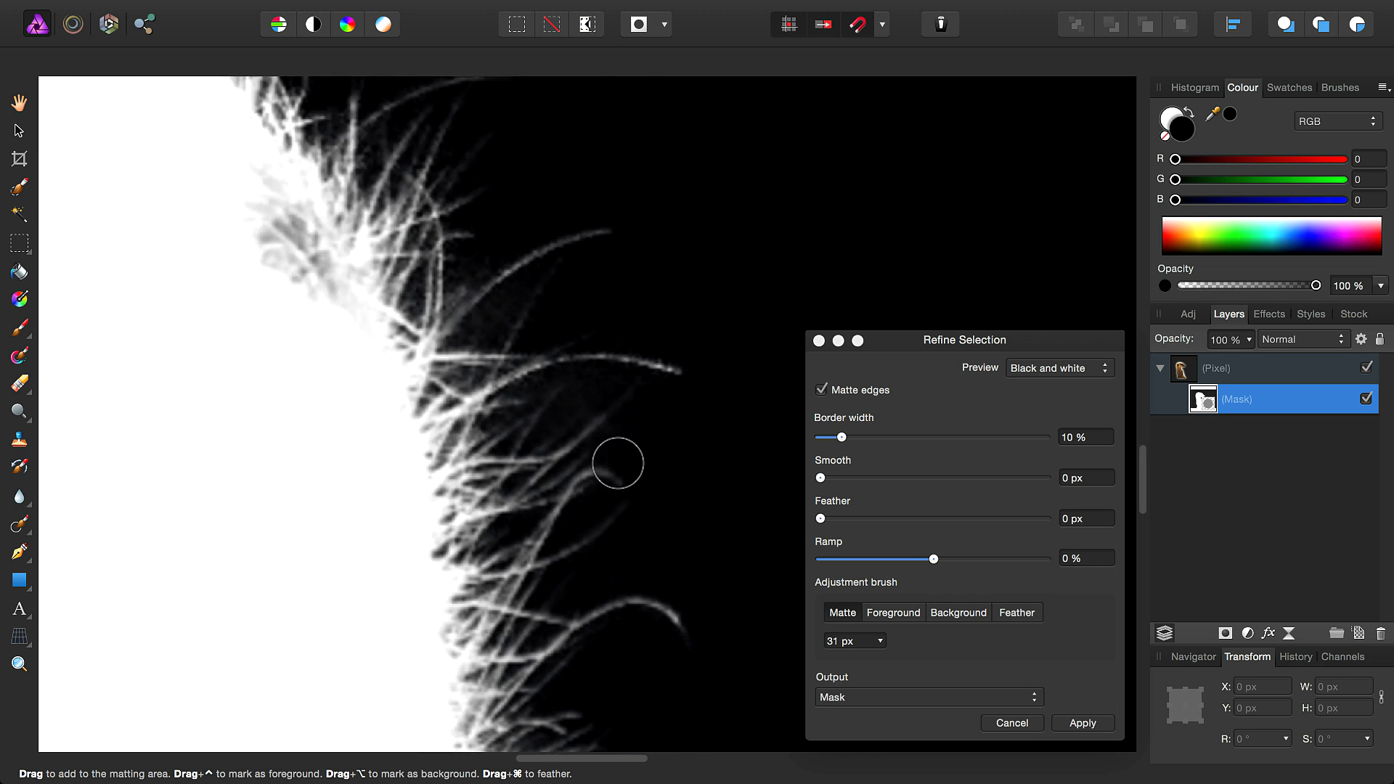
key("bracketleft")
key("bracketleft")
key("bracketleft")
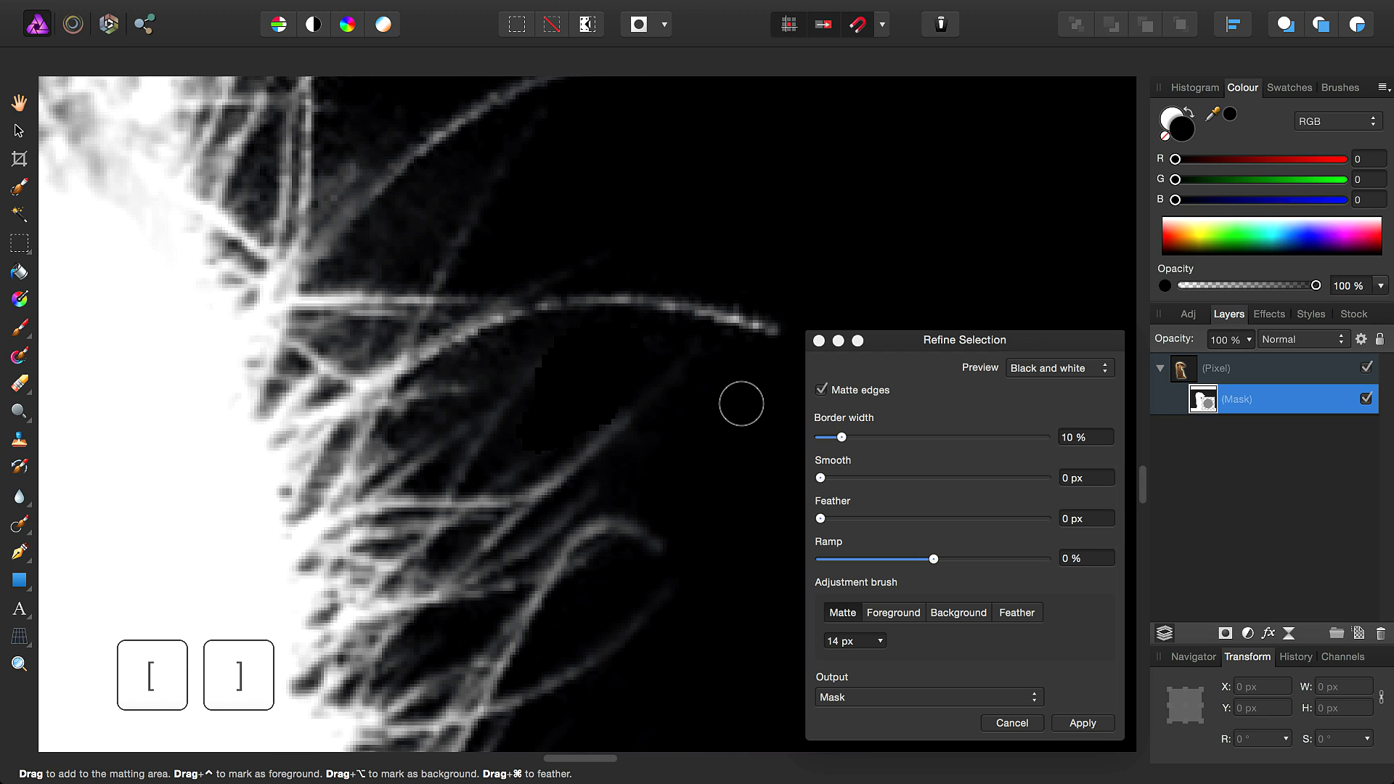
left_click(762, 426)
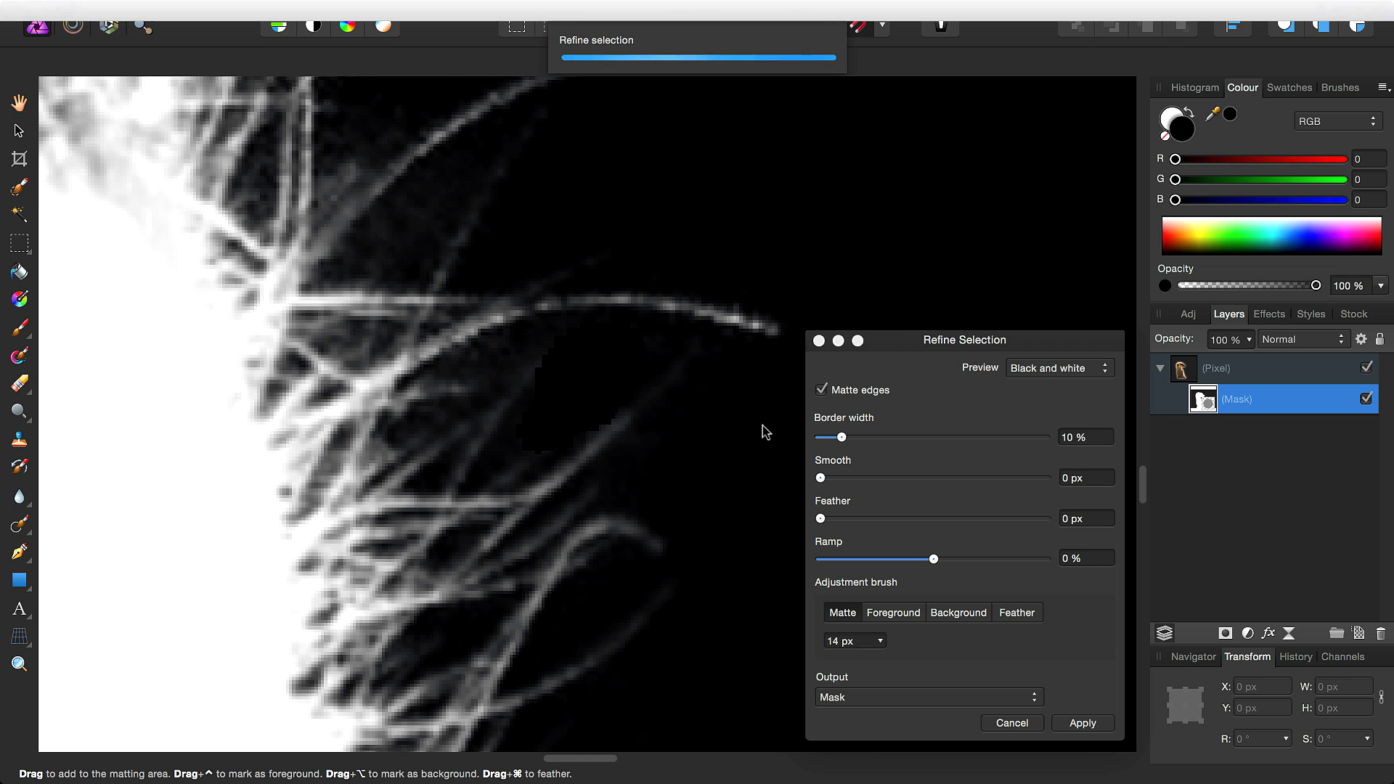
Mark the faint haze beside the lower chest hairs as background with a 24 px brush
scroll(753, 450, "down", 3)
scroll(675, 470, "down", 4)
scroll(580, 447, "up", 3)
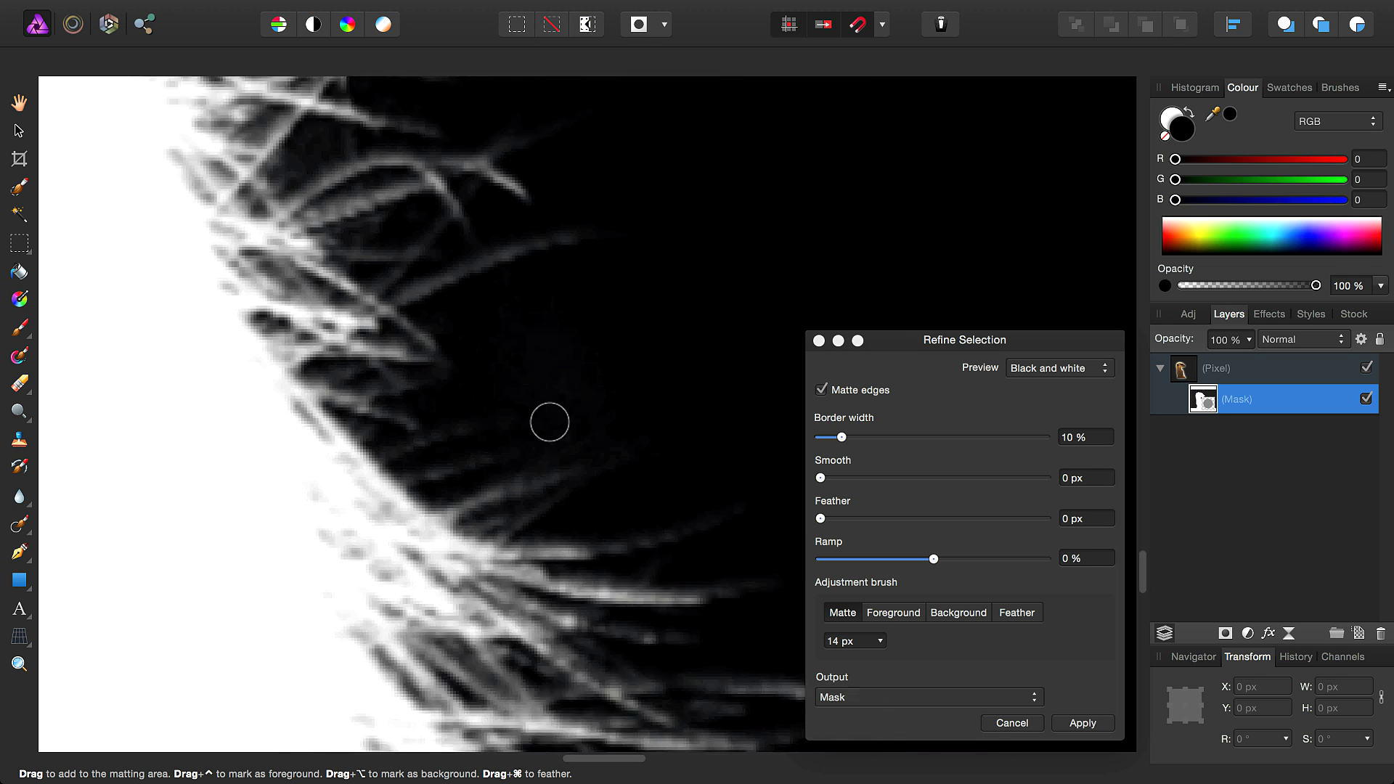
key("bracketright")
key("bracketright")
key("bracketright")
key("bracketright")
key("bracketright")
key("bracketright")
key("bracketright")
key("bracketright")
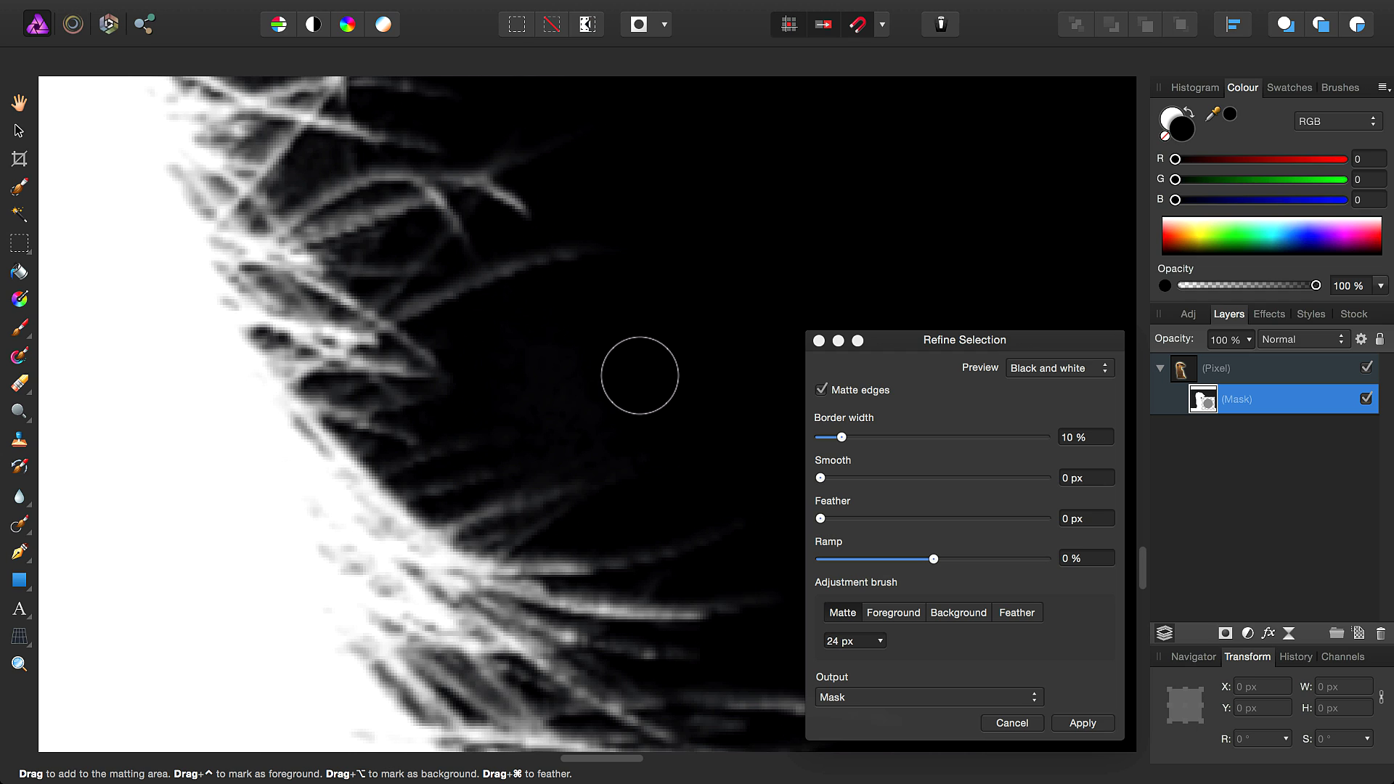
left_click_drag(623, 368, 768, 609)
Mark the grey haze outside the fur along the meerkat's back as background with a 50 px brush
scroll(726, 581, "down", 3)
scroll(540, 395, "down", 5)
scroll(540, 395, "left", 5)
scroll(445, 441, "up", 4)
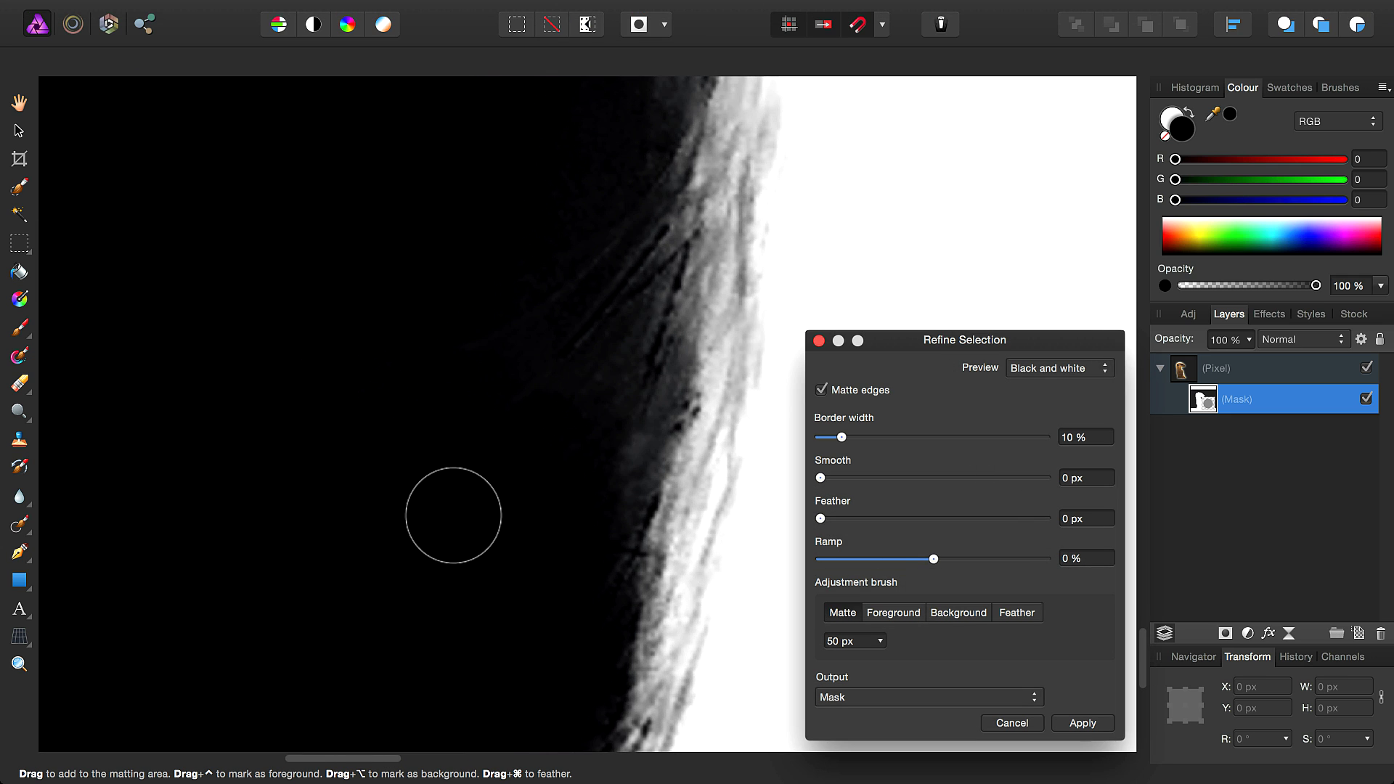
mouse_move(453, 516)
left_mouse_down()
mouse_move(547, 469)
mouse_move(598, 469)
mouse_move(576, 421)
left_mouse_up()
mouse_move(473, 377)
left_mouse_down()
mouse_move(569, 225)
mouse_move(520, 230)
mouse_move(499, 355)
mouse_move(510, 387)
mouse_move(612, 411)
mouse_move(549, 430)
mouse_move(607, 373)
mouse_move(580, 466)
mouse_move(603, 524)
mouse_move(568, 571)
mouse_move(517, 297)
mouse_move(545, 337)
mouse_move(476, 450)
left_mouse_up()
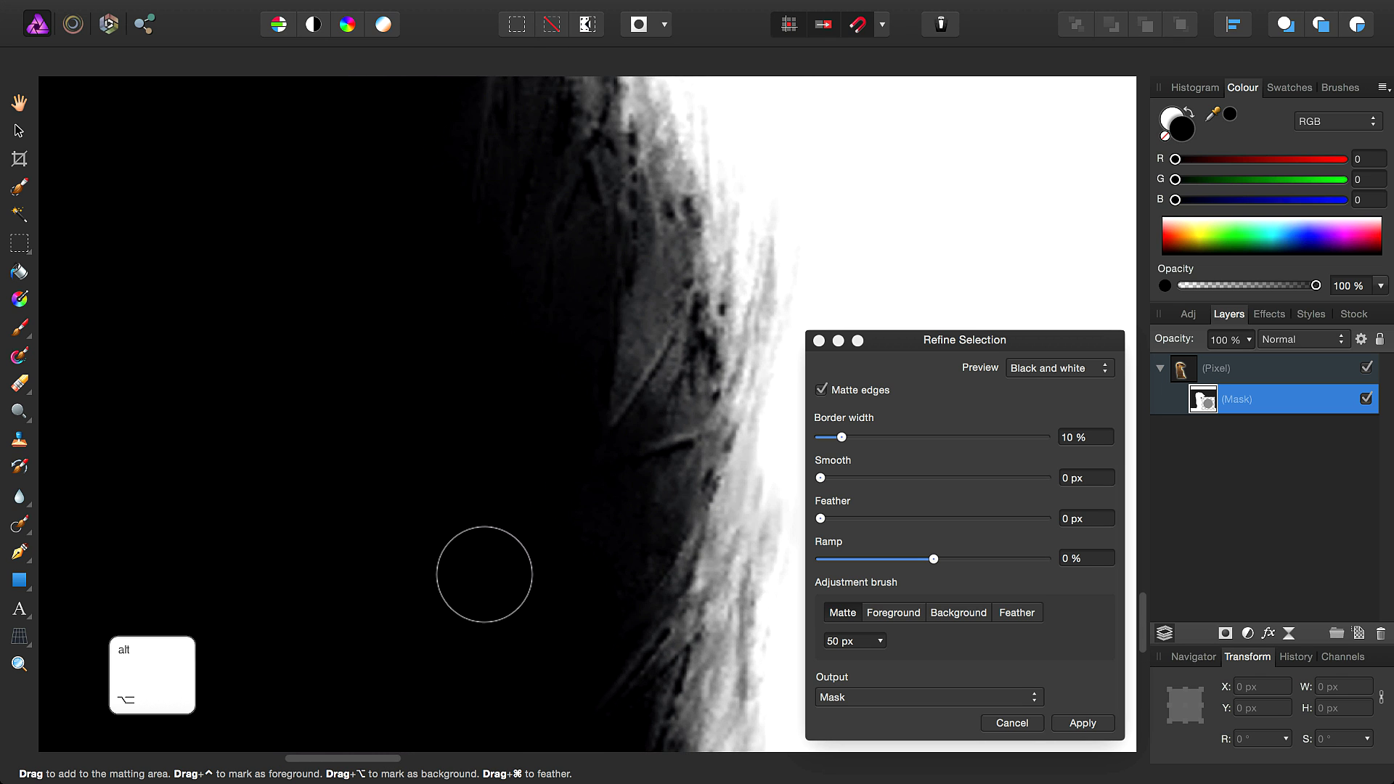
mouse_move(573, 325)
left_mouse_down()
mouse_move(613, 563)
mouse_move(583, 351)
mouse_move(566, 360)
mouse_move(574, 552)
left_mouse_up()
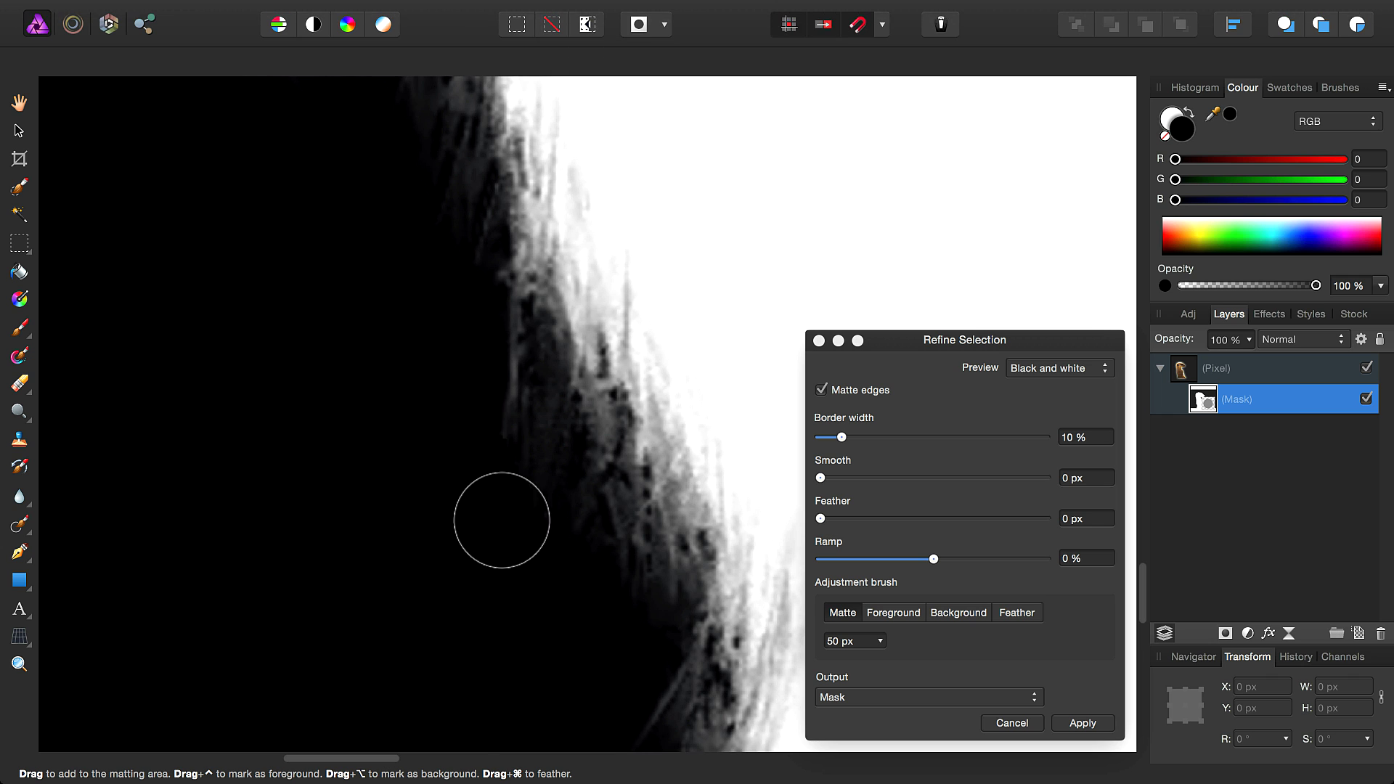
Clear the remaining faint haze beside the stray hairs on the meerkat's back as background with a 50 px brush
left_click_drag(498, 519, 516, 569)
scroll(482, 530, "up", 3)
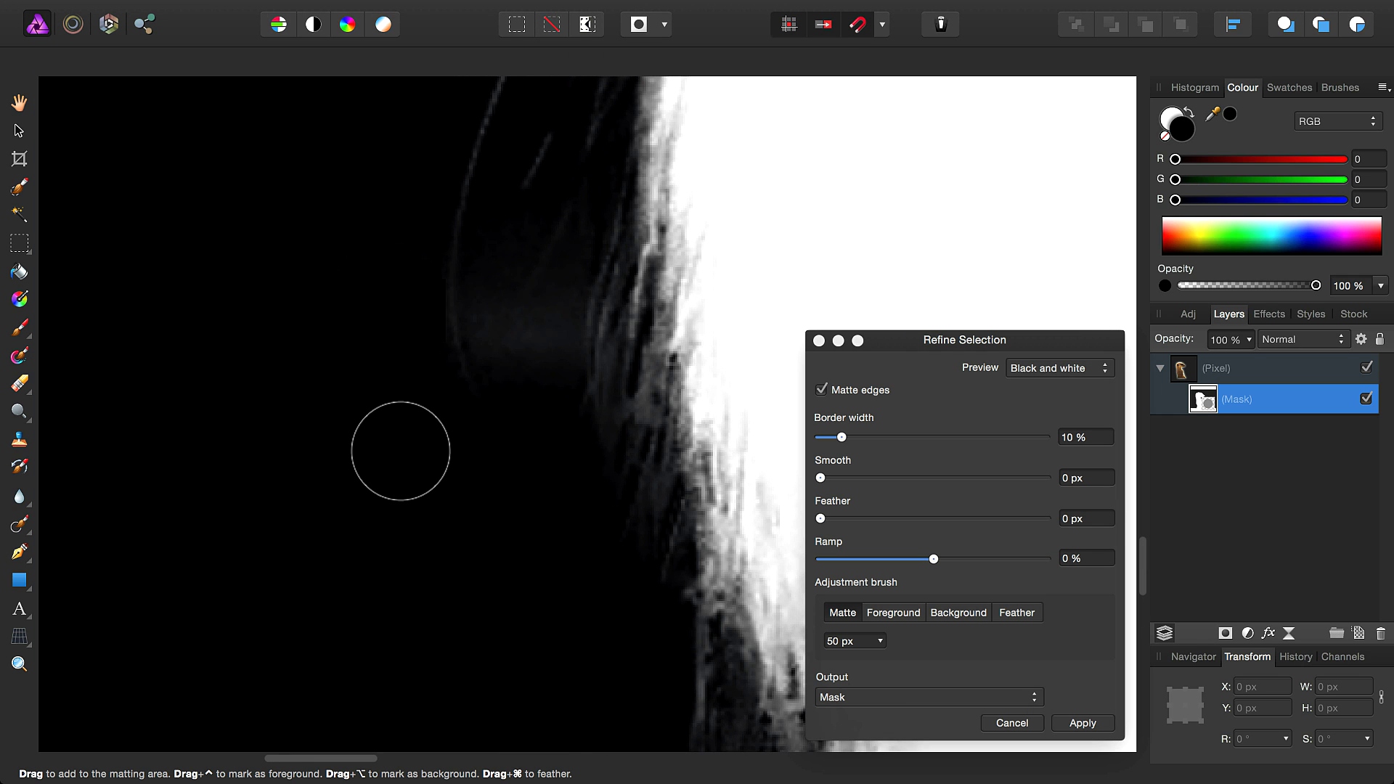
mouse_move(401, 451)
left_mouse_down()
mouse_move(398, 320)
mouse_move(380, 297)
mouse_move(426, 571)
left_mouse_up()
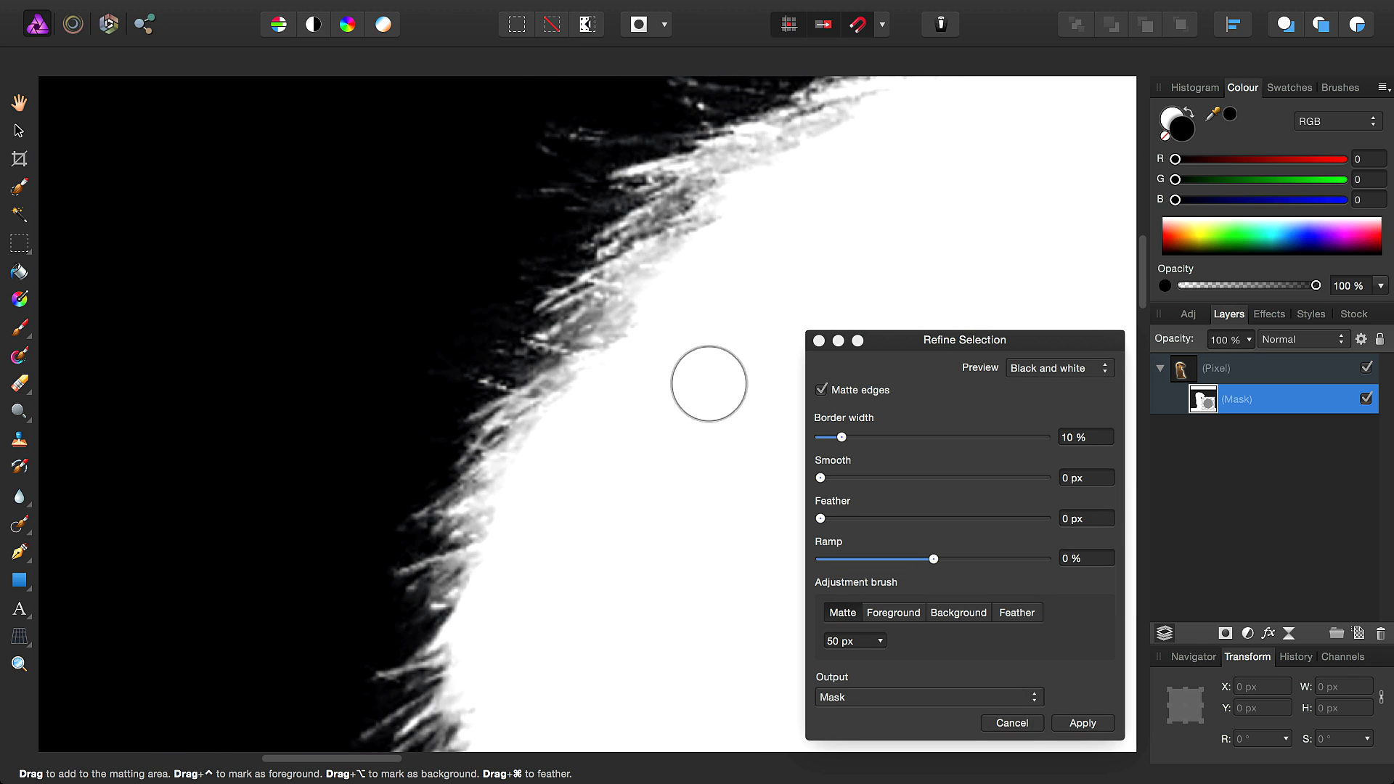
Mark the grey haze around the brow whiskers above the eye as background, reducing the brush to 31 px and 19 px
scroll(703, 370, "down", 3)
scroll(695, 458, "right", 8)
scroll(609, 321, "up", 5)
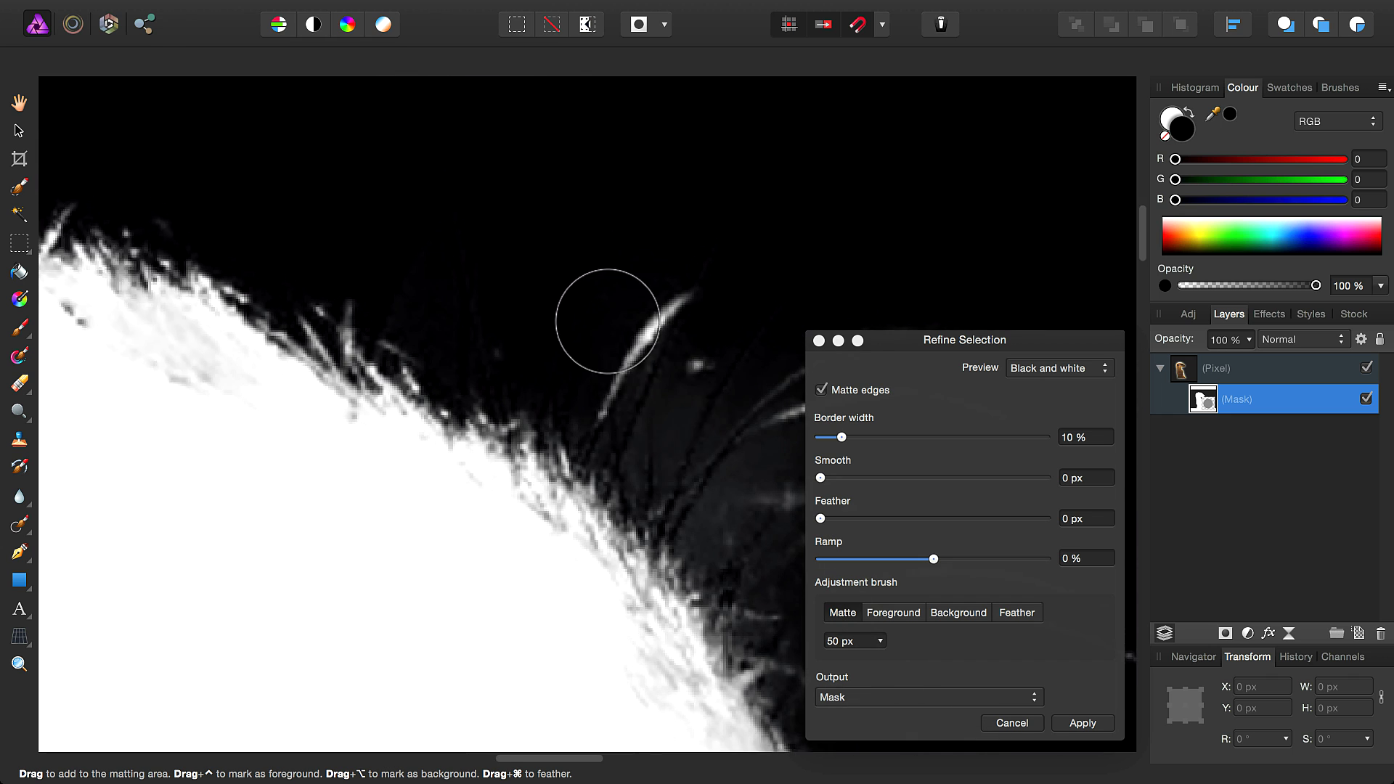
key("bracketleft")
key("bracketleft")
key("bracketleft")
key("bracketleft")
key("bracketleft")
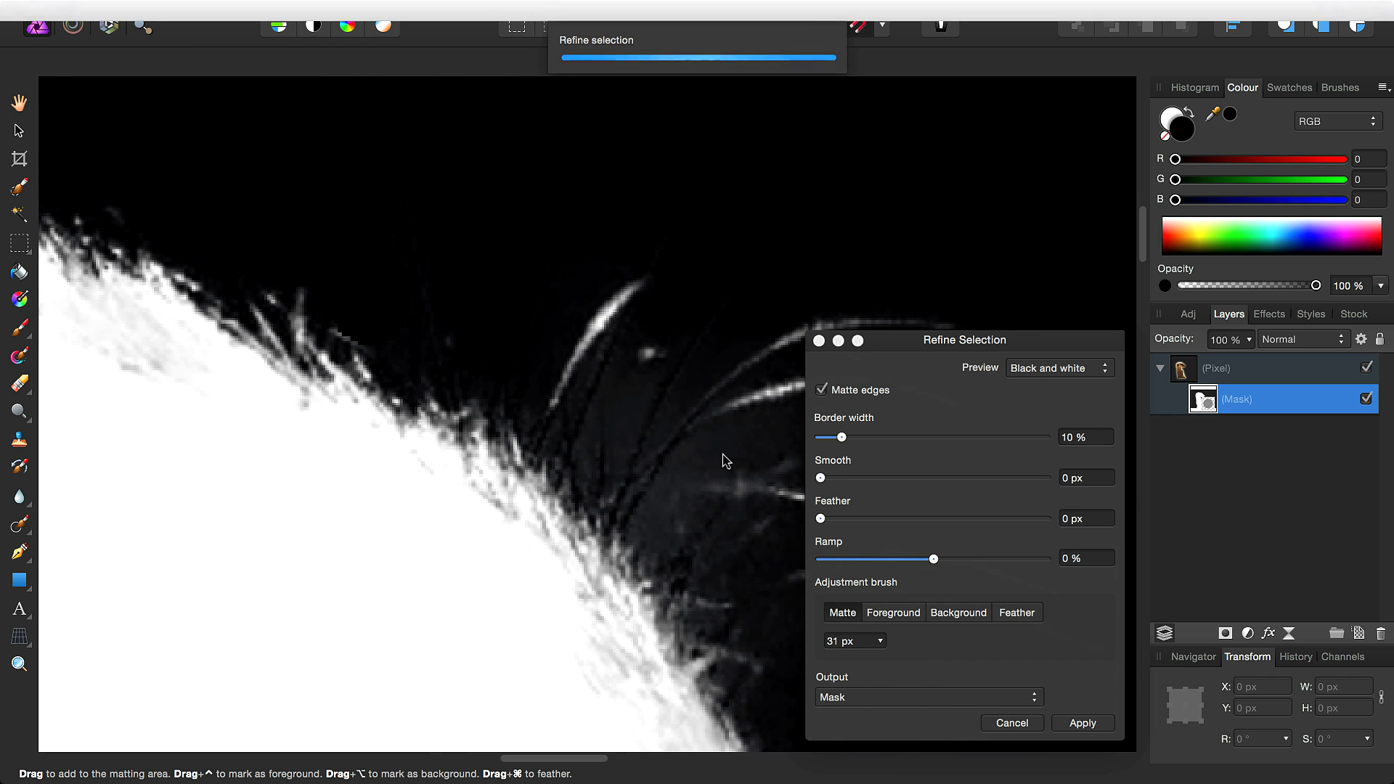
scroll(606, 346, "down", 2)
scroll(606, 346, "right", 2)
mouse_move(572, 370)
left_mouse_down()
mouse_move(627, 254)
mouse_move(630, 337)
mouse_move(783, 175)
mouse_move(838, 243)
left_mouse_up()
Clear the rest of the haze between the long curved brow whiskers as background, working outward from the fur
scroll(523, 427, "right", 2)
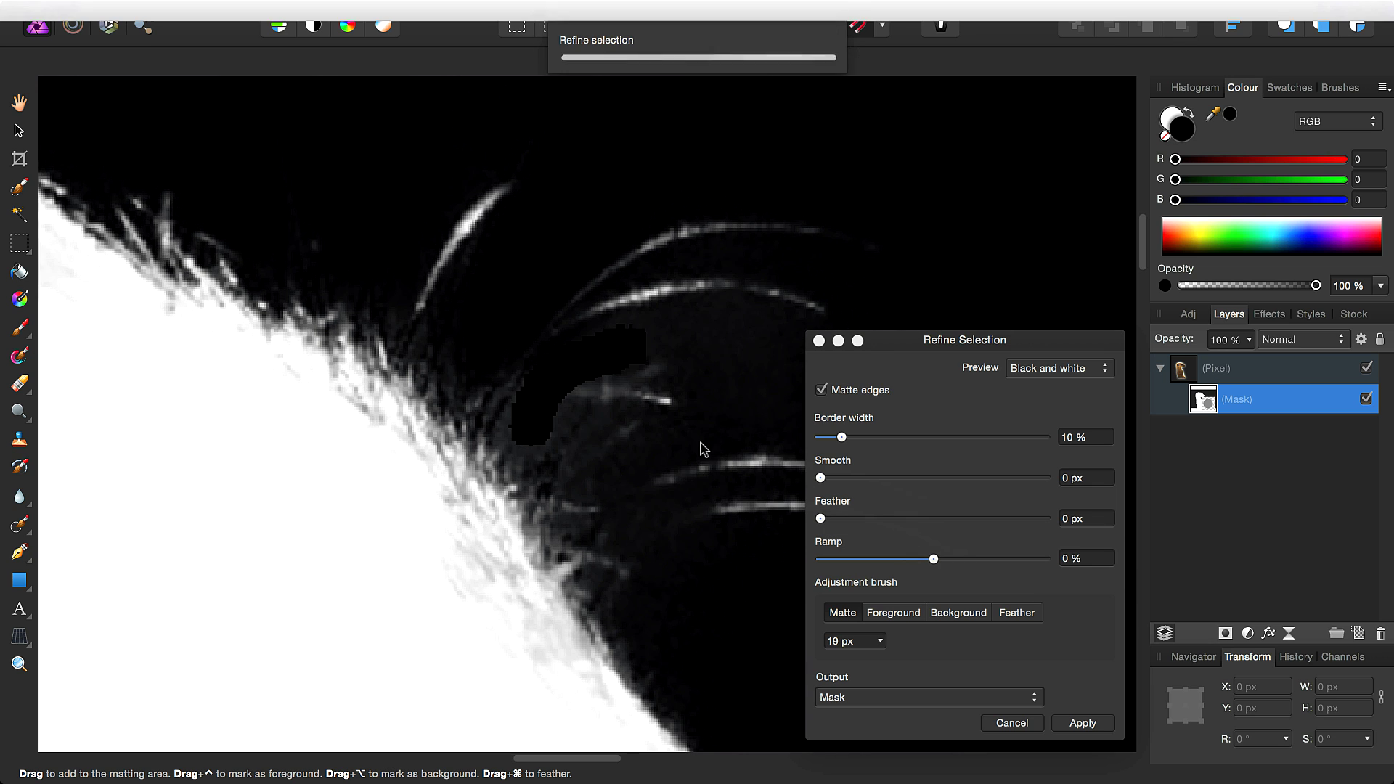
scroll(703, 445, "right", 3)
scroll(577, 354, "up", 2)
scroll(577, 354, "left", 1)
key("]")
mouse_move(623, 380)
left_mouse_down()
mouse_move(569, 324)
mouse_move(583, 384)
mouse_move(834, 277)
left_mouse_up()
Mark the haze between the fine whiskers under the chin as background, using a brush as small as 17 px
scroll(638, 358, "down", 5)
scroll(633, 325, "down", 3)
scroll(633, 325, "up", 5)
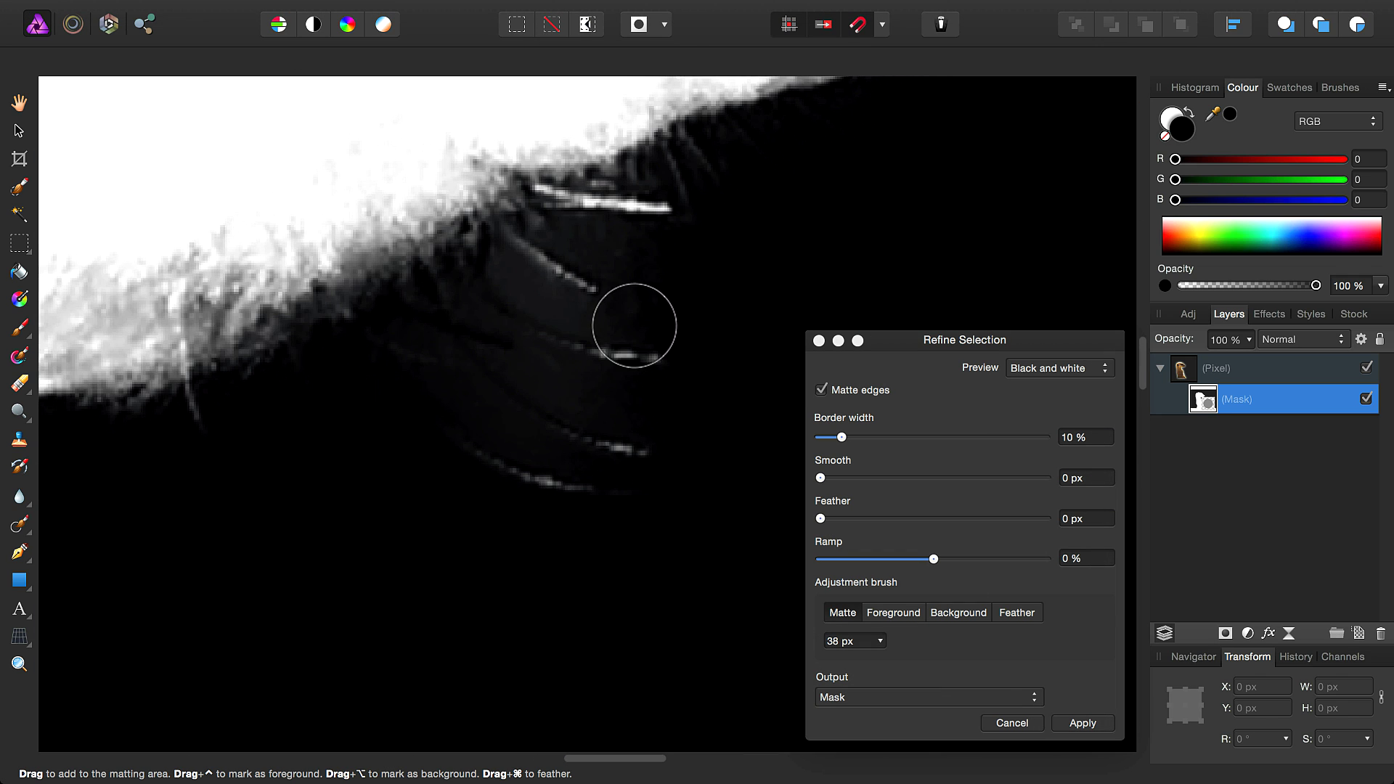
left_click_drag(595, 243, 562, 241)
left_click_drag(611, 314, 519, 280)
left_click_drag(512, 355, 581, 398)
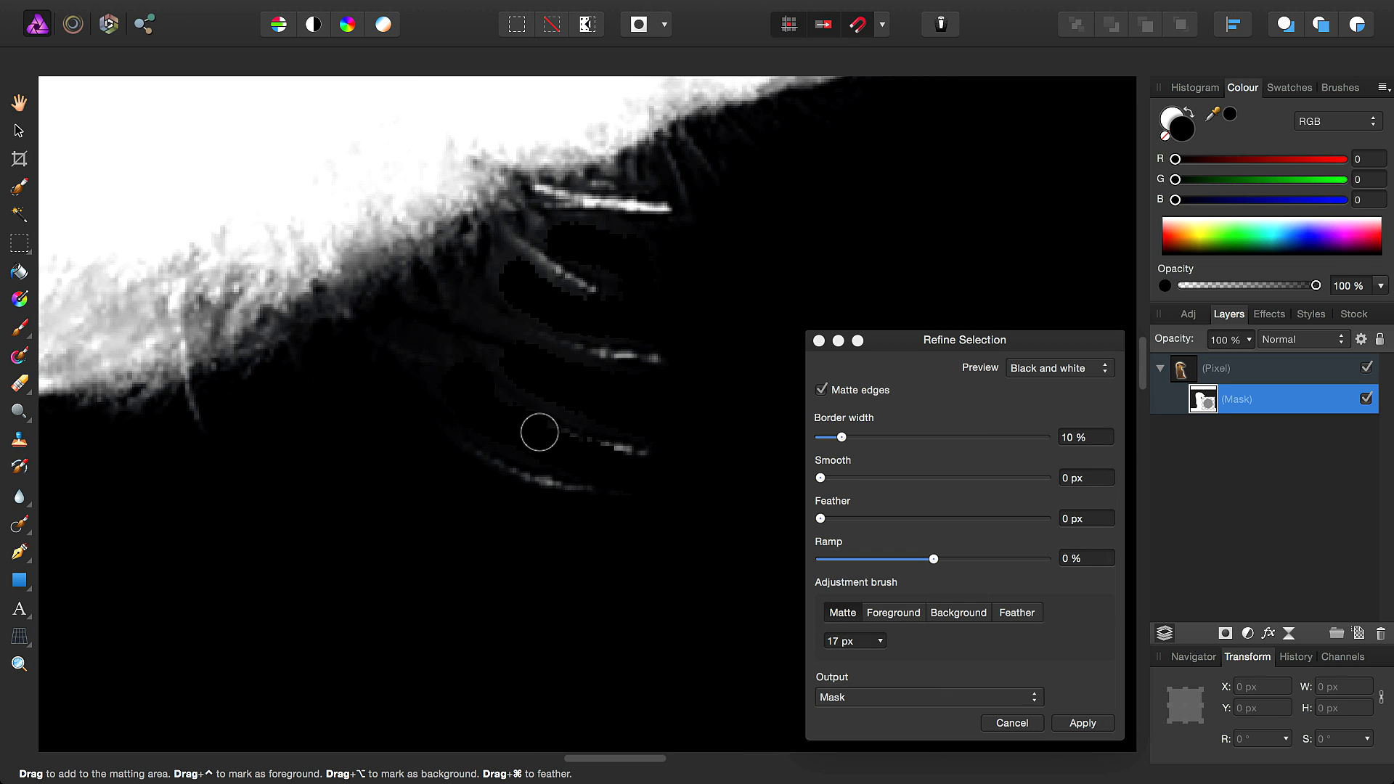
Try an 18.3 px feather on the mask edge, inspect the fur on the throat and back, and return the feather to 0 px
scroll(771, 565, "down", 3)
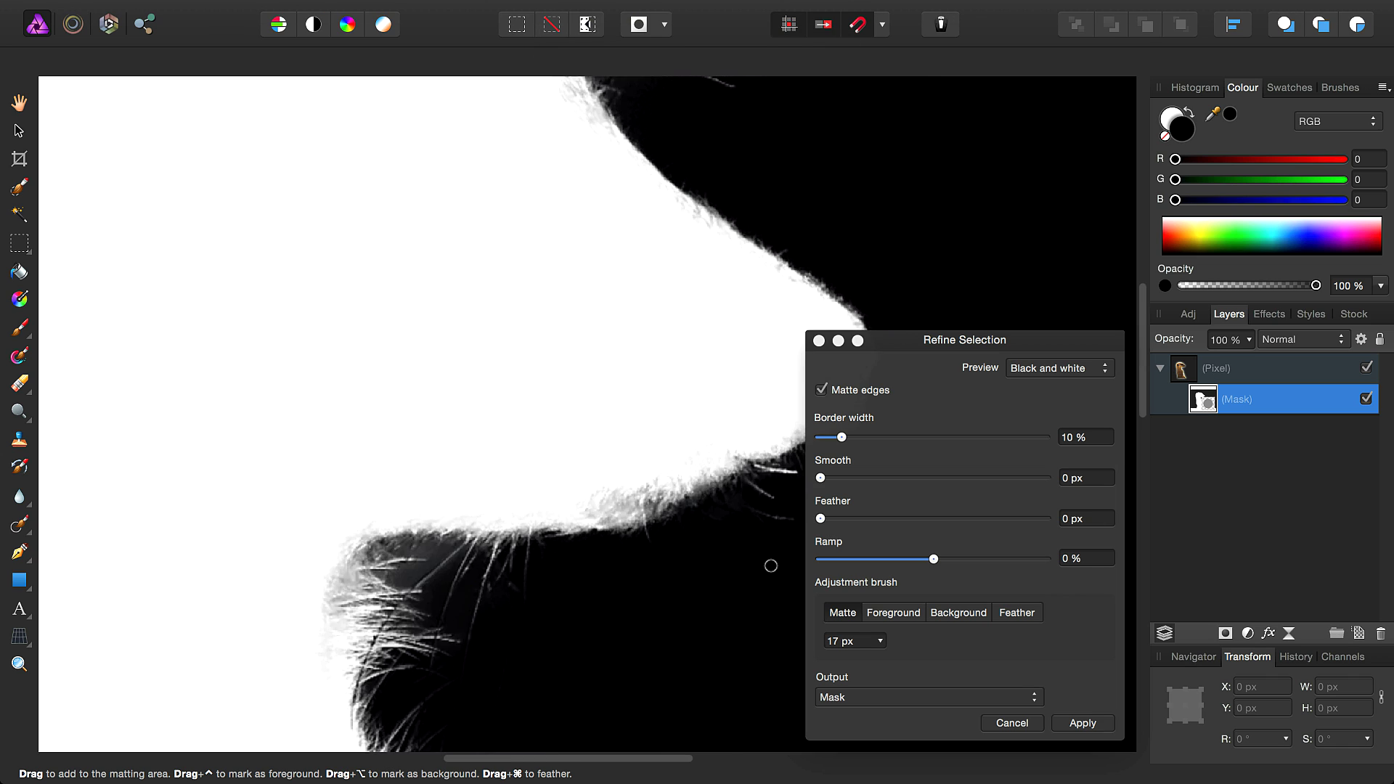
scroll(771, 565, "down", 5)
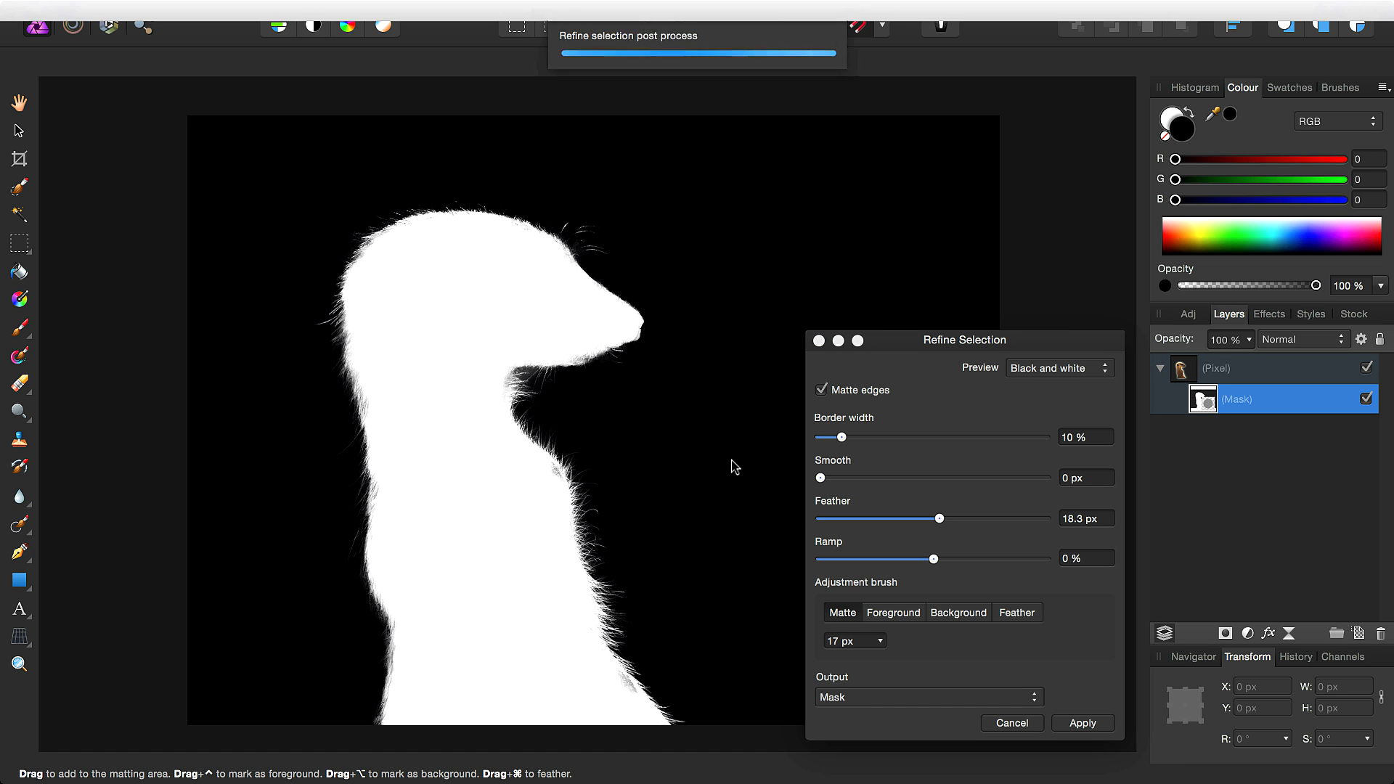
scroll(730, 459, "up", 5)
scroll(589, 369, "up", 10)
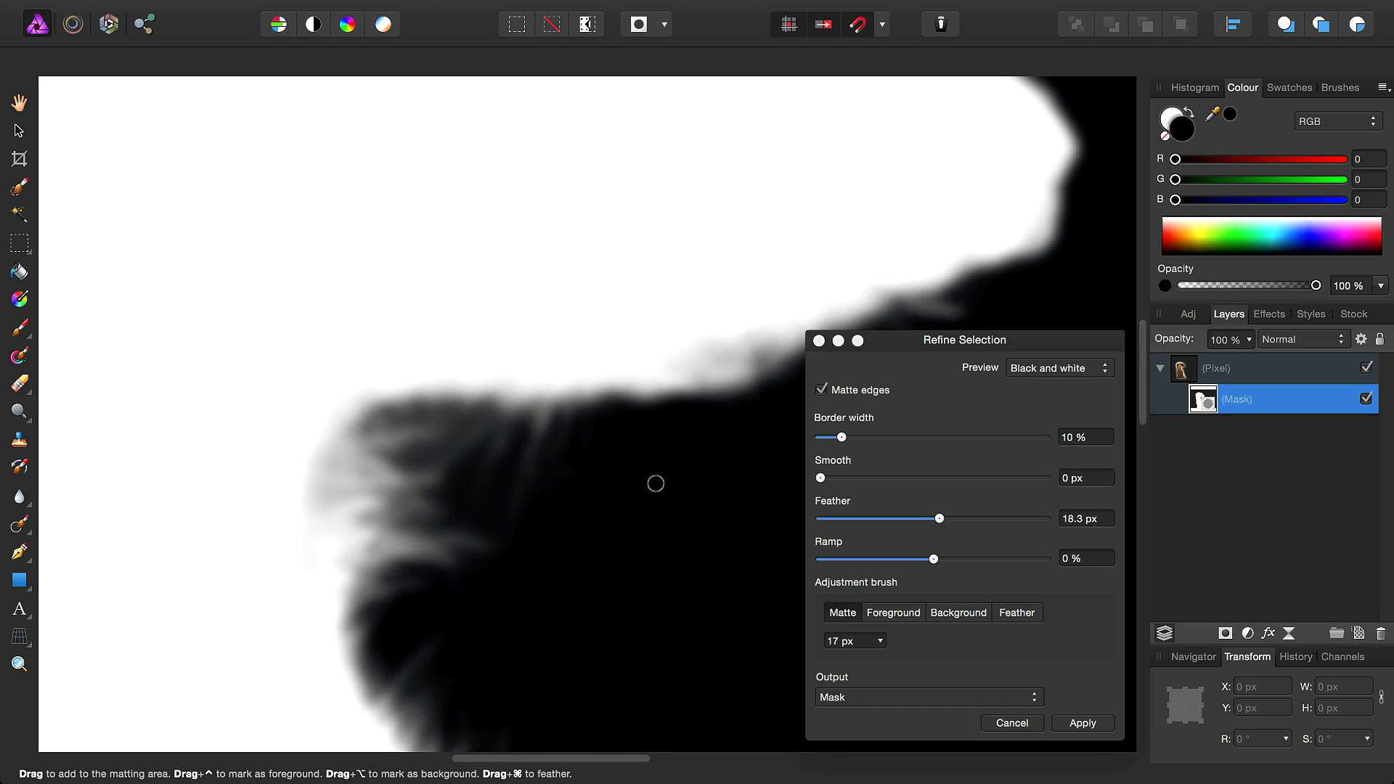
scroll(589, 369, "left", 9)
scroll(535, 375, "down", 5)
scroll(534, 374, "left", 2)
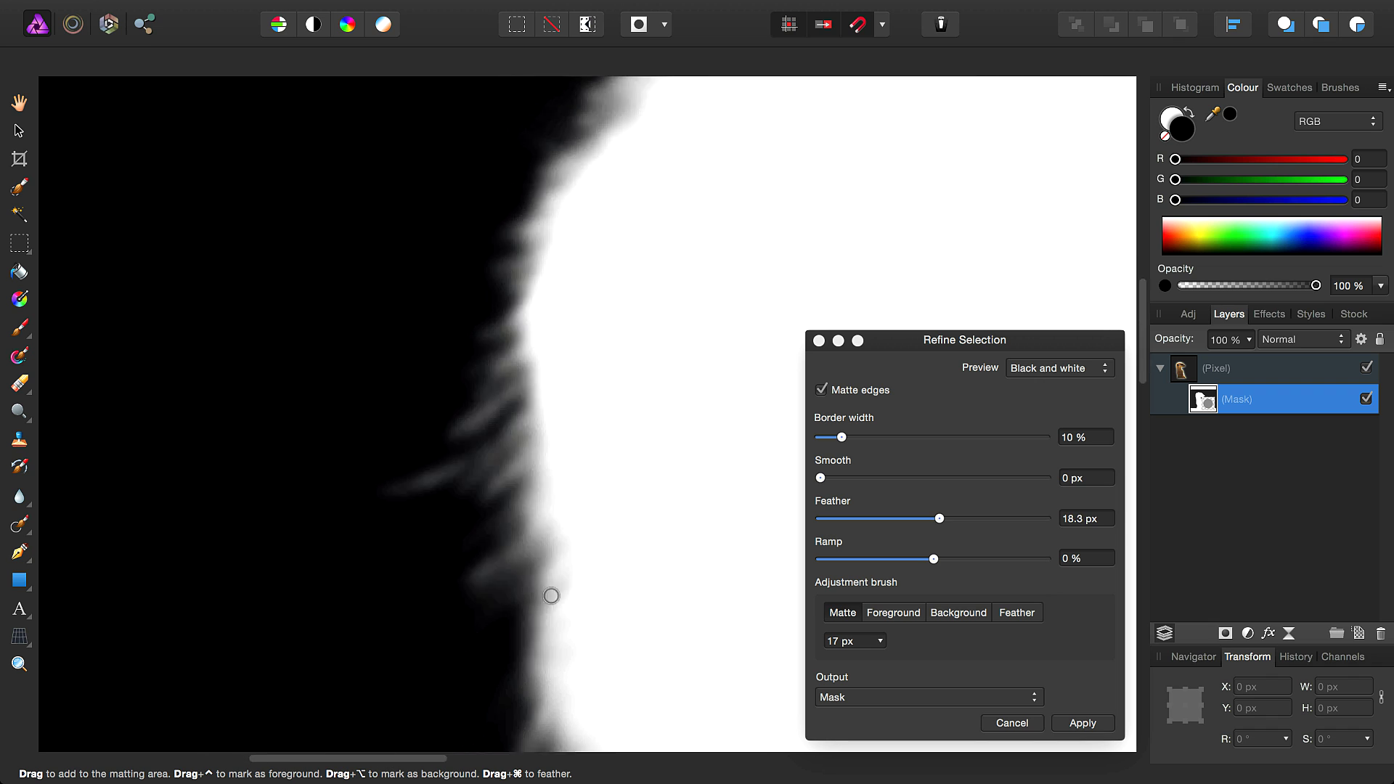
scroll(680, 441, "down", 5)
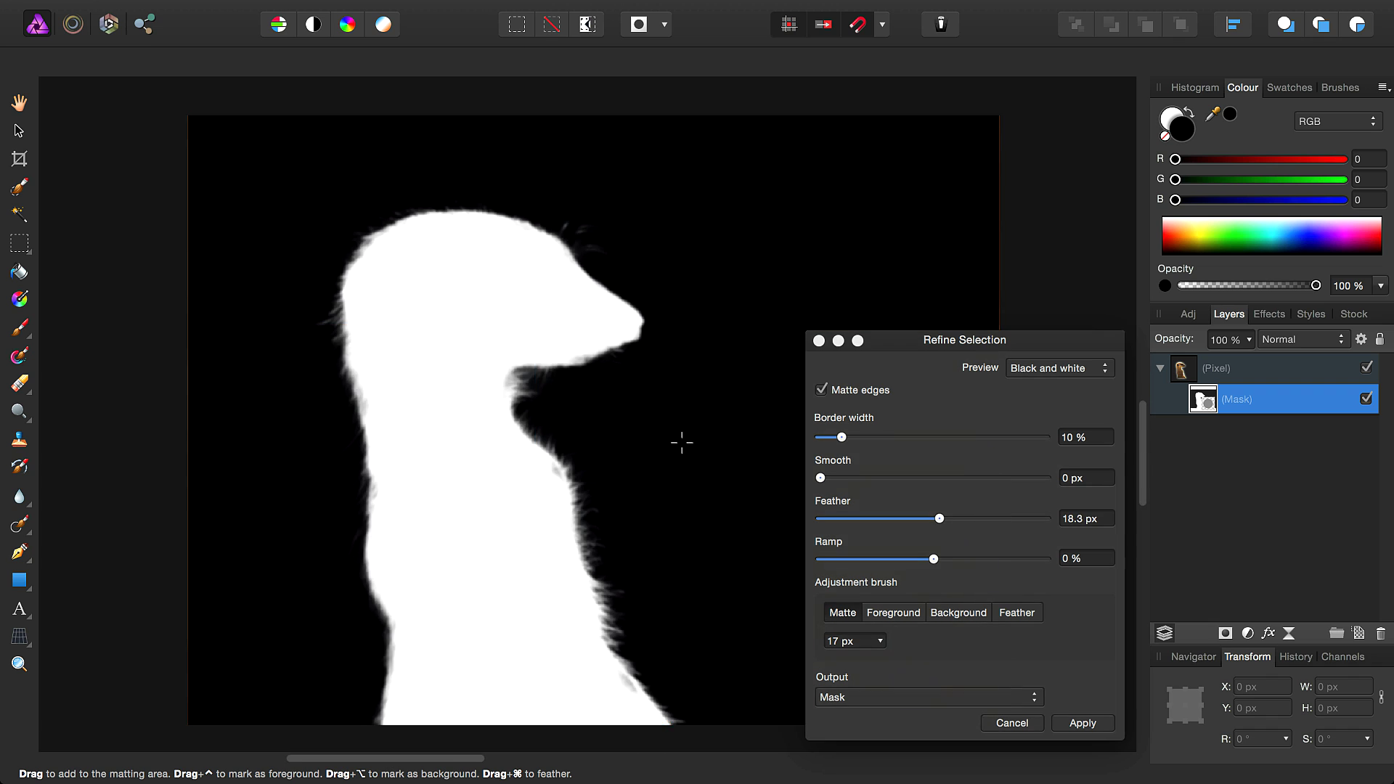
left_click_drag(938, 518, 775, 528)
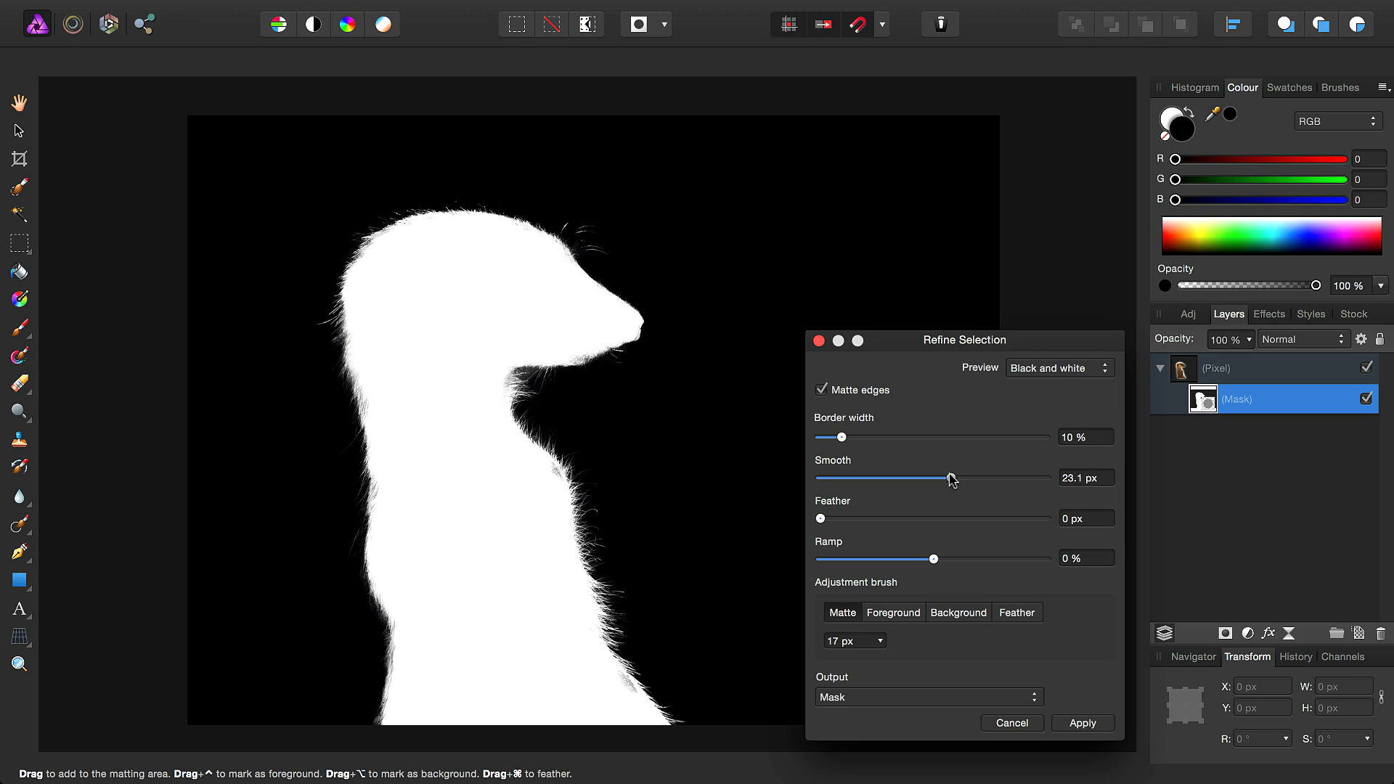
Try a 23.5 px smooth and a 100% ramp on the mask edge, resetting each to 0
key("Return")
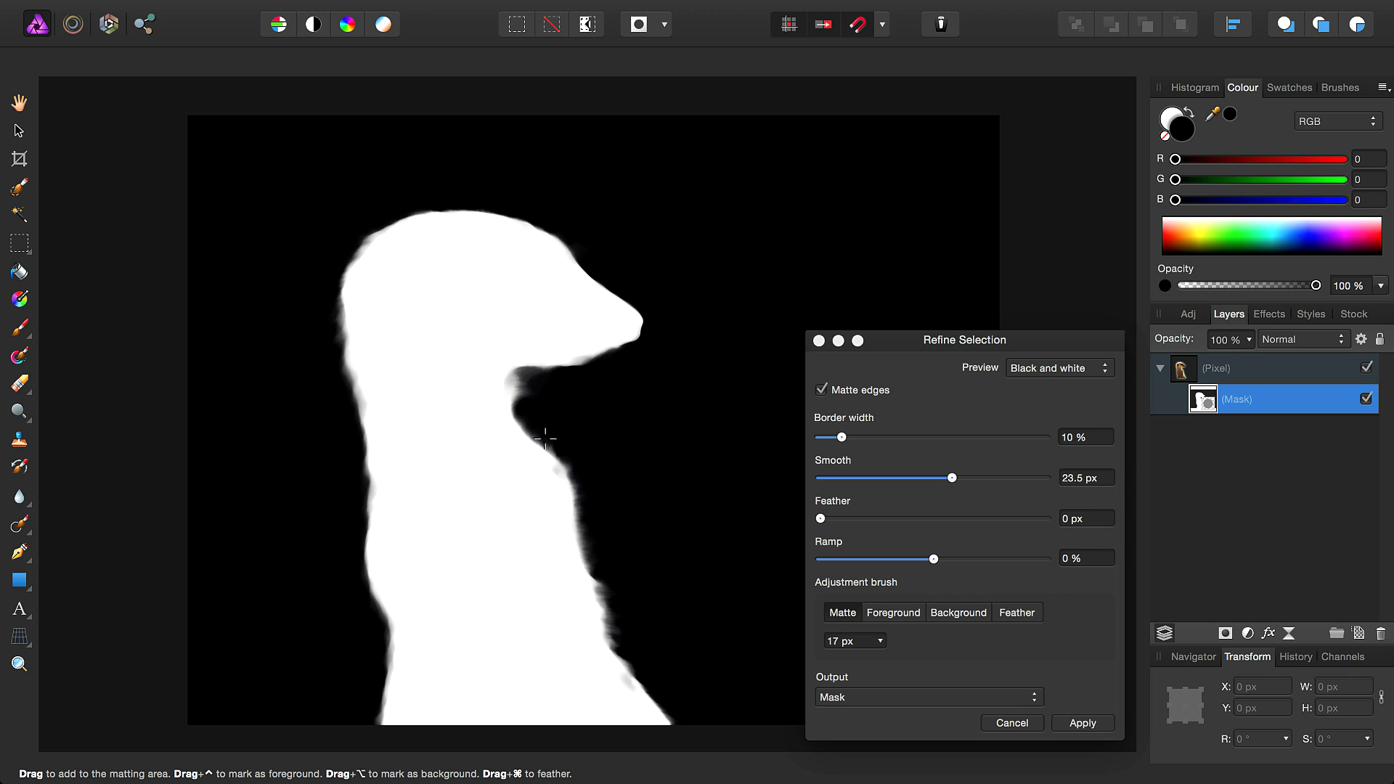
left_click_drag(952, 478, 819, 437)
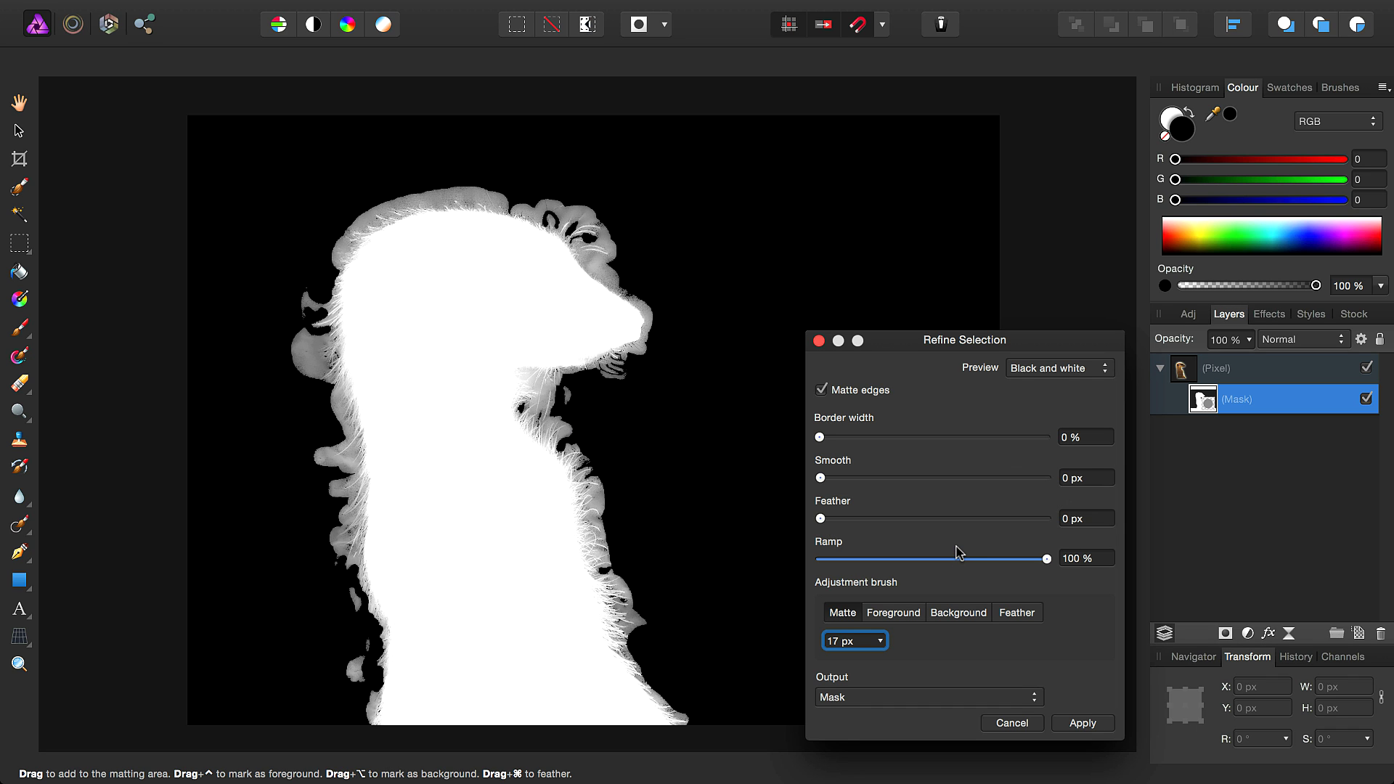
left_click_drag(997, 561, 806, 573)
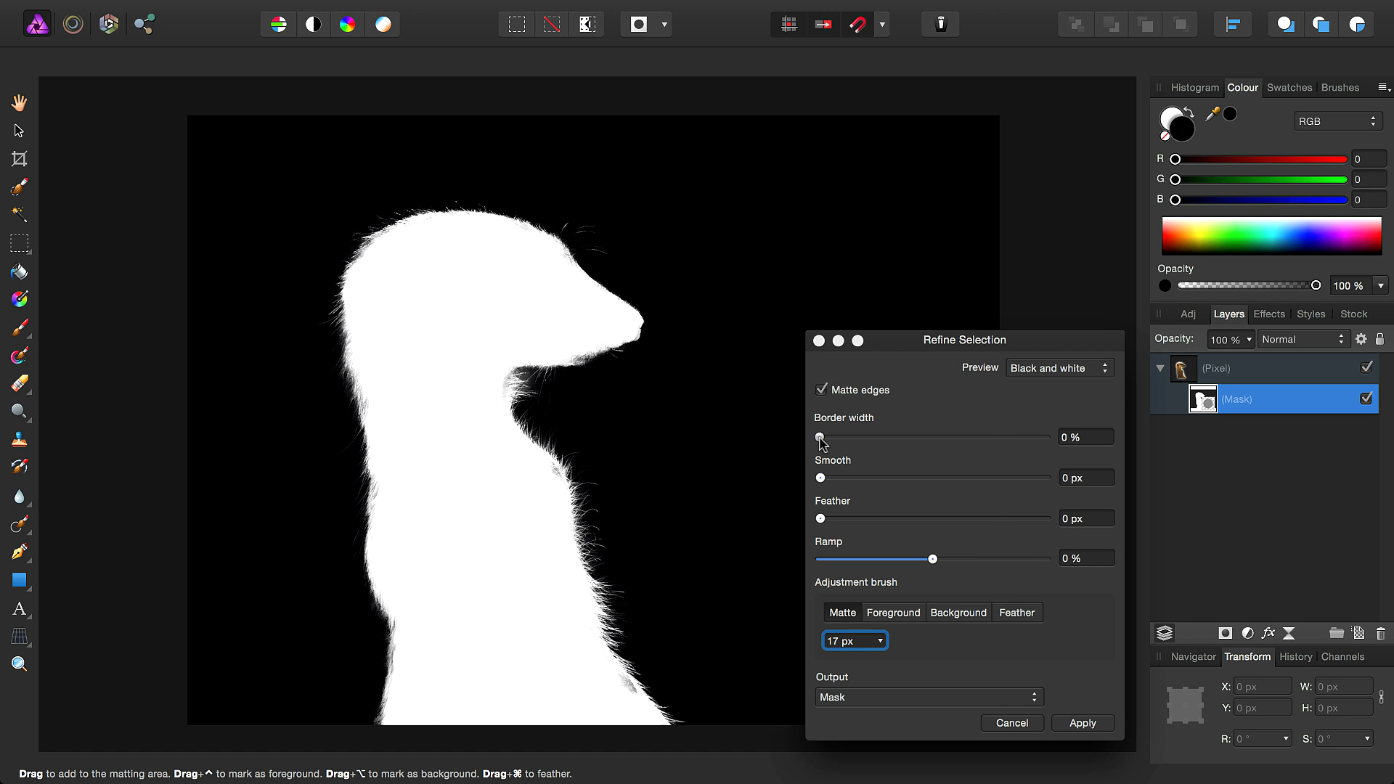
Try border widths of 80% and 100%, inspect the front shoulder hairs, and return the border width to 0%
left_click_drag(821, 440, 1004, 436)
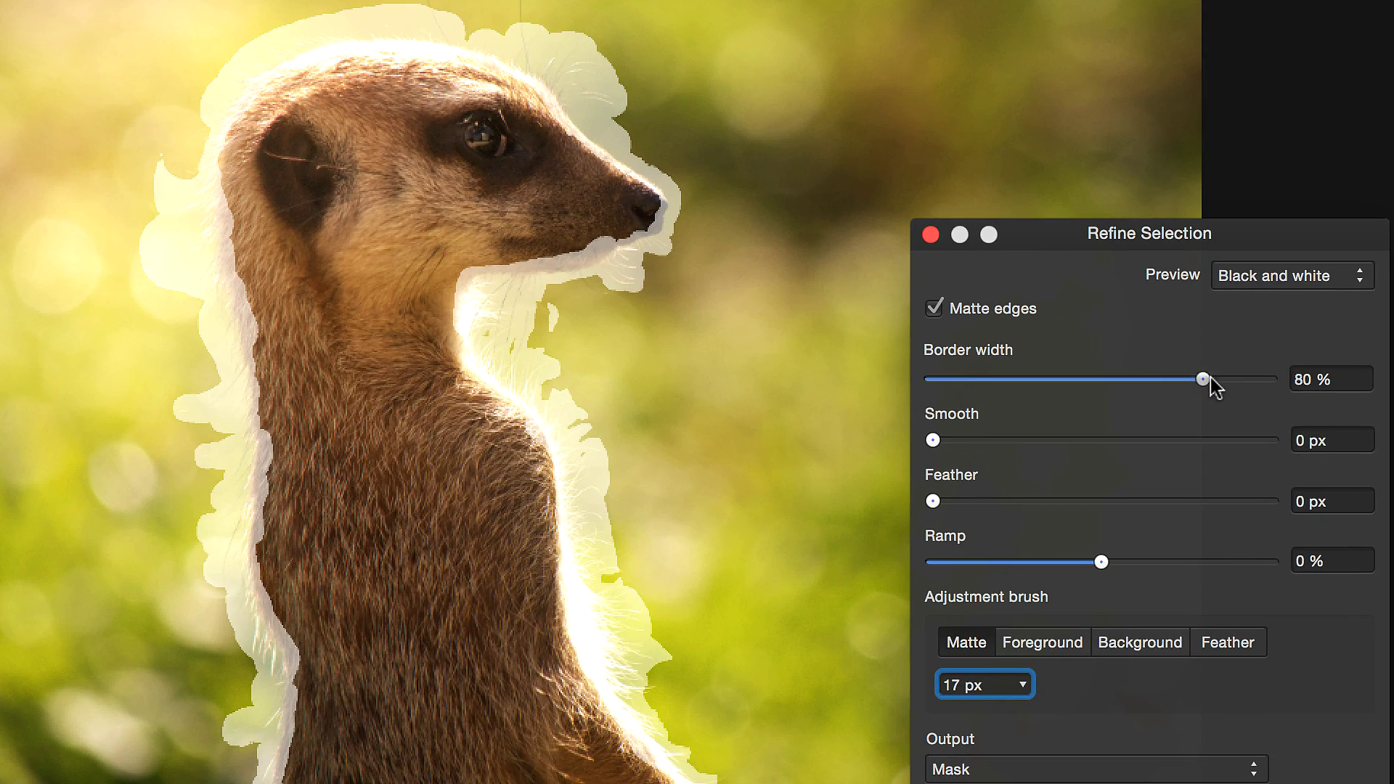
left_click_drag(1274, 385, 1321, 385)
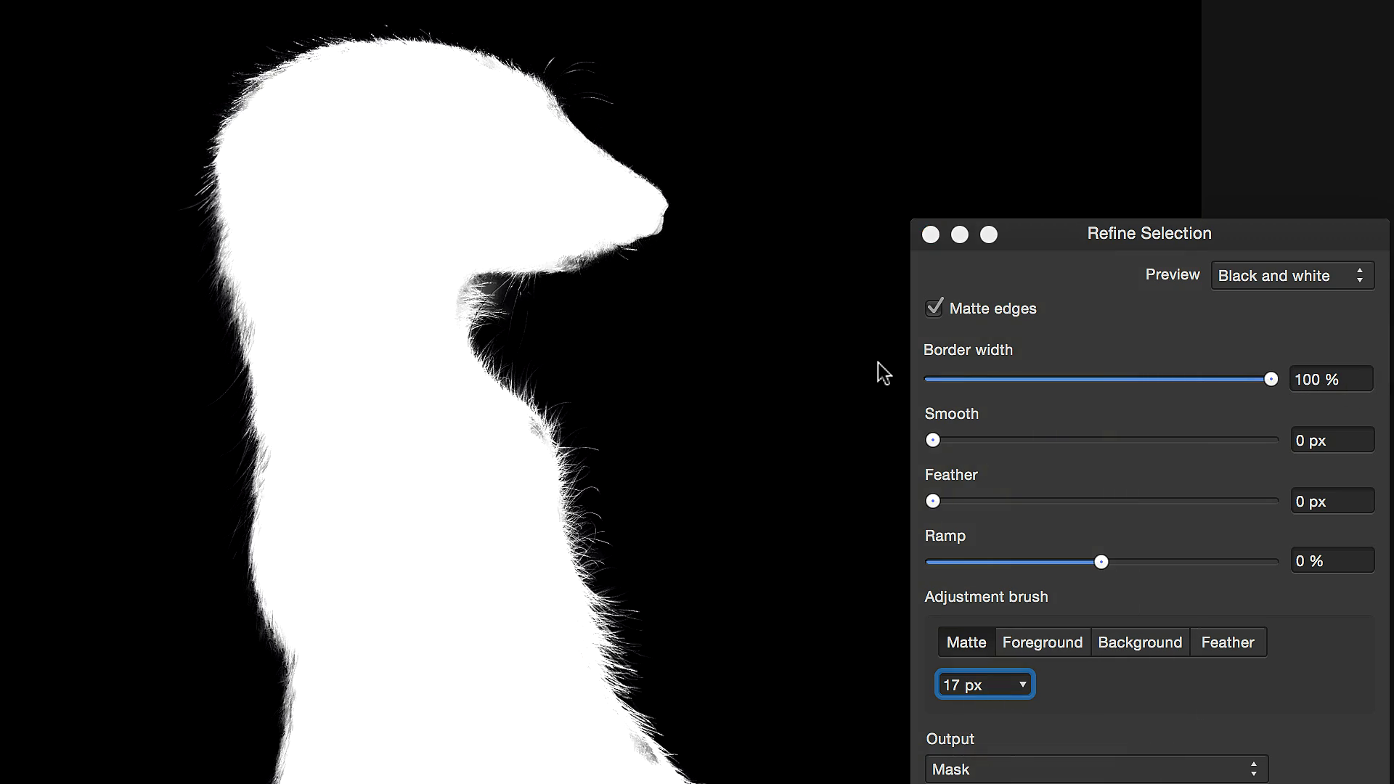
key("super+1")
scroll(756, 417, "down", 15)
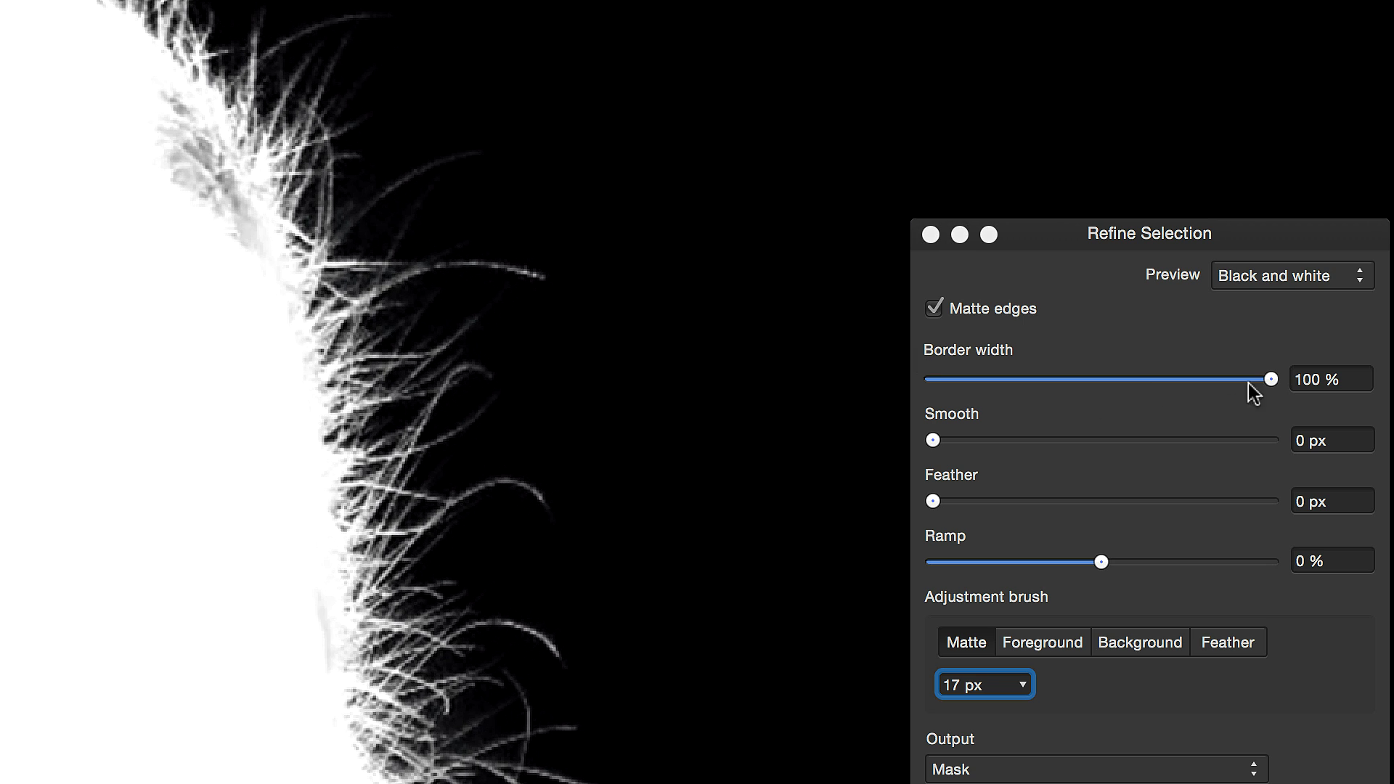
left_click_drag(1272, 380, 932, 379)
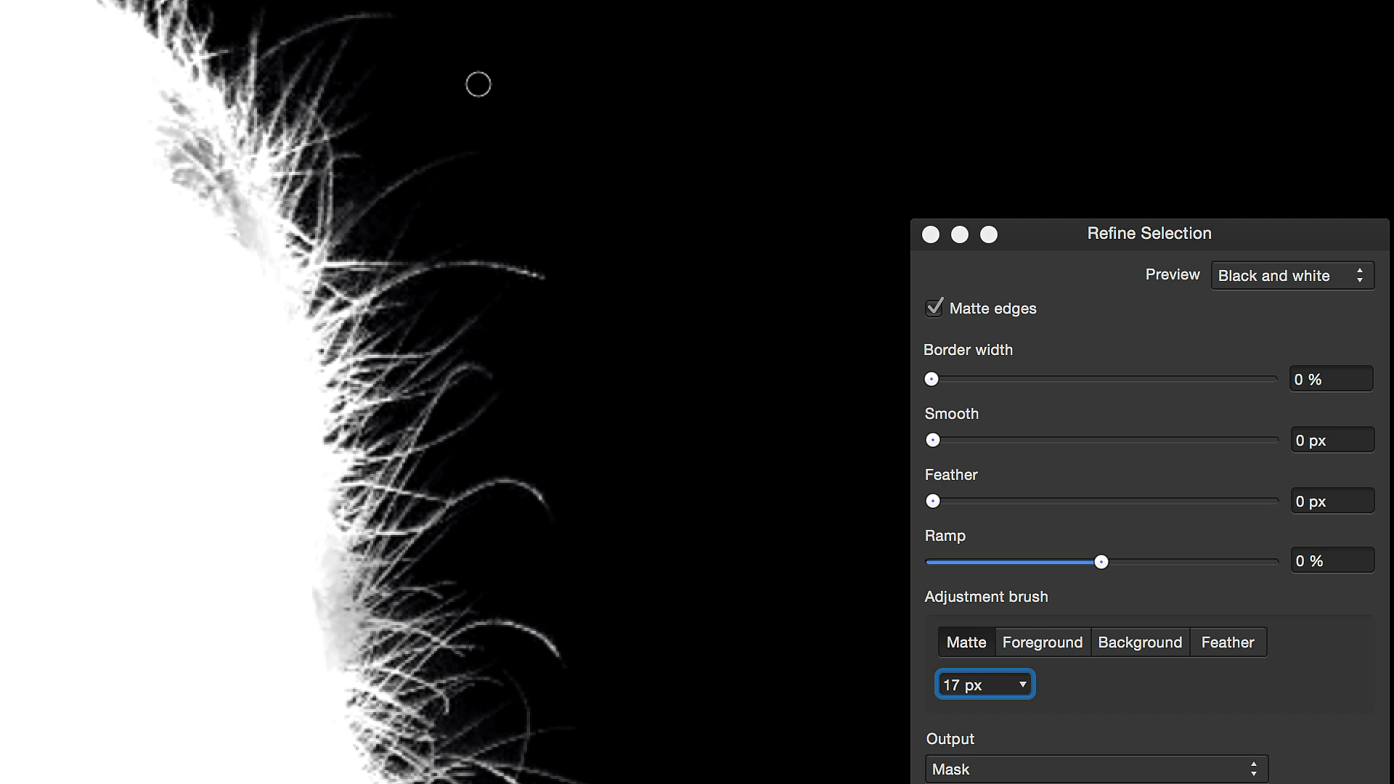
Apply the refined selection with its output set to Mask
key("super+0")
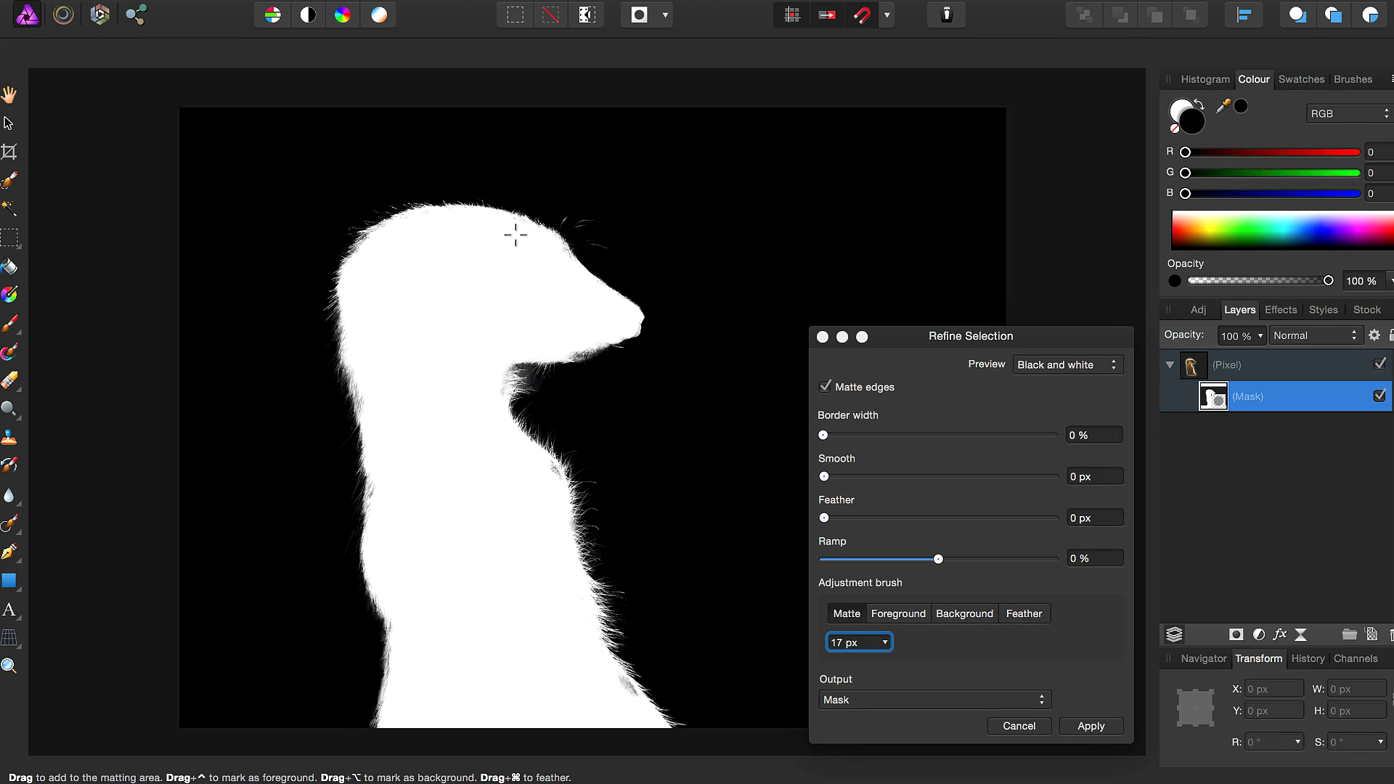
left_click(1082, 723)
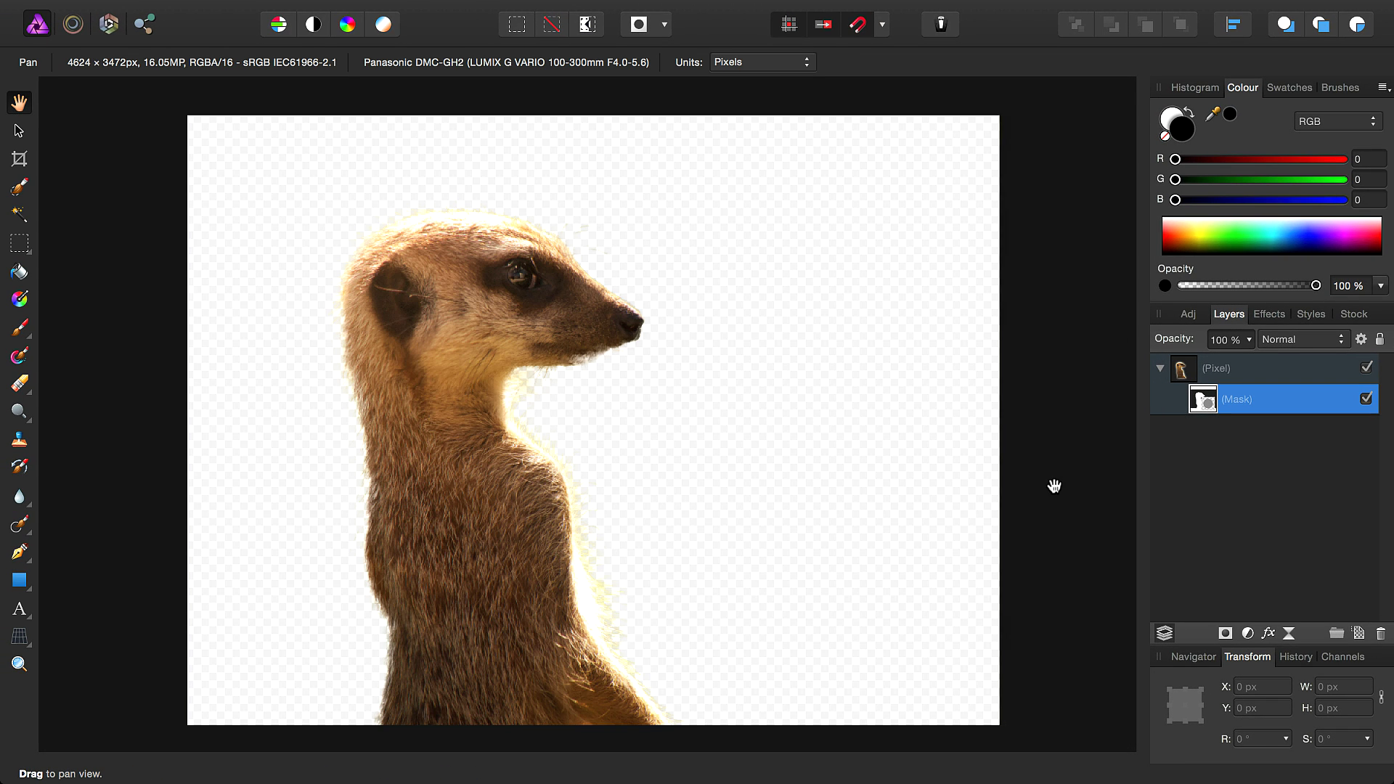